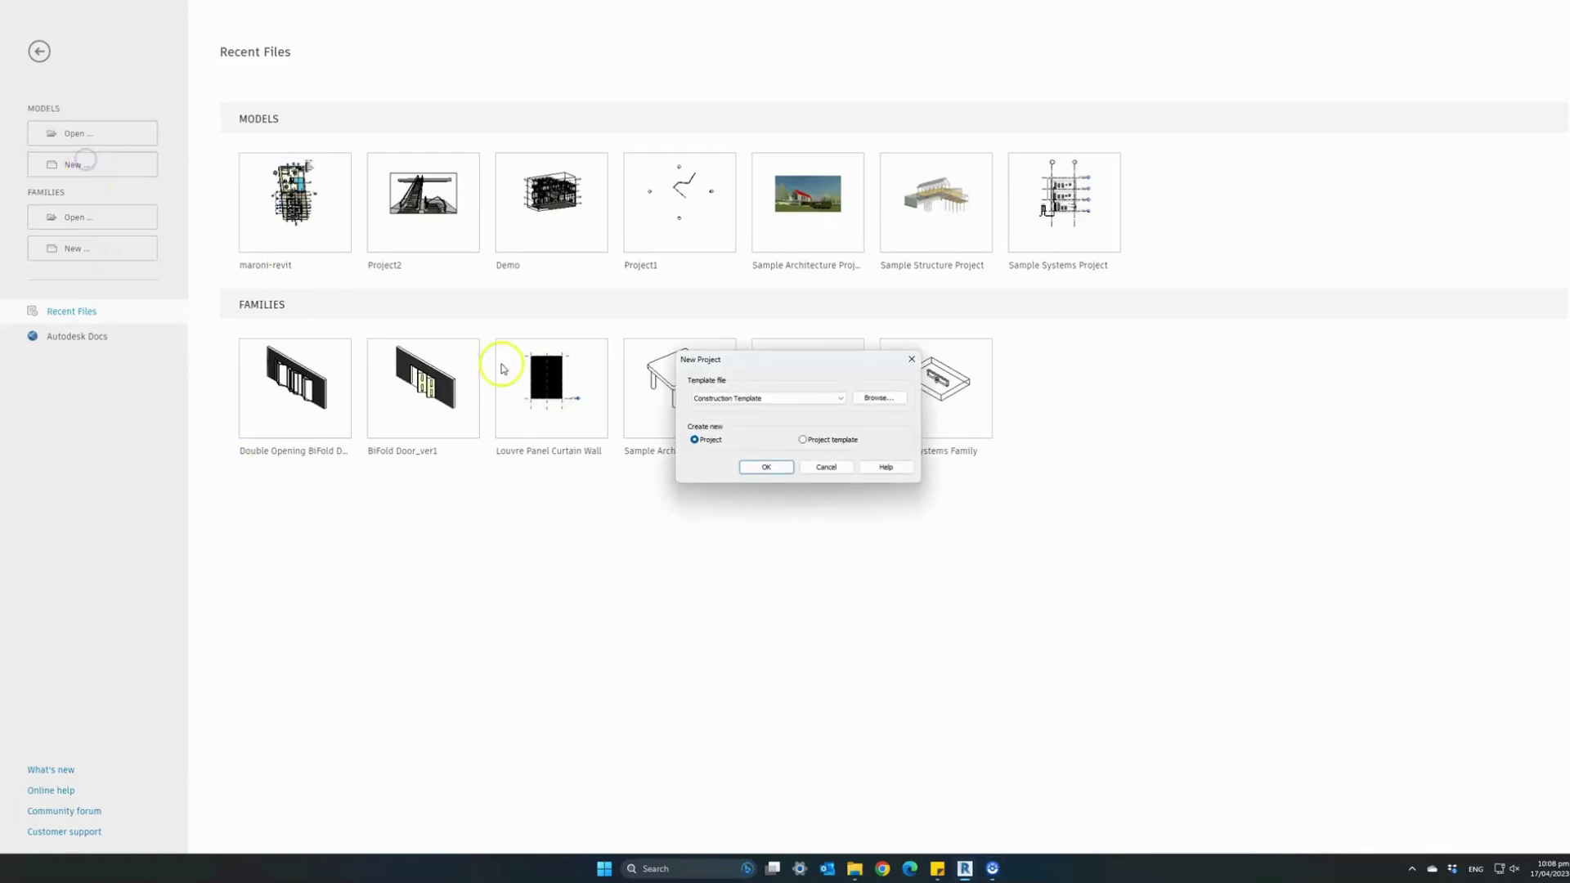
# Step: Create a new project from the Architectural Template
pyautogui.click(749, 398)
pyautogui.click(720, 418)
pyautogui.click(756, 468)
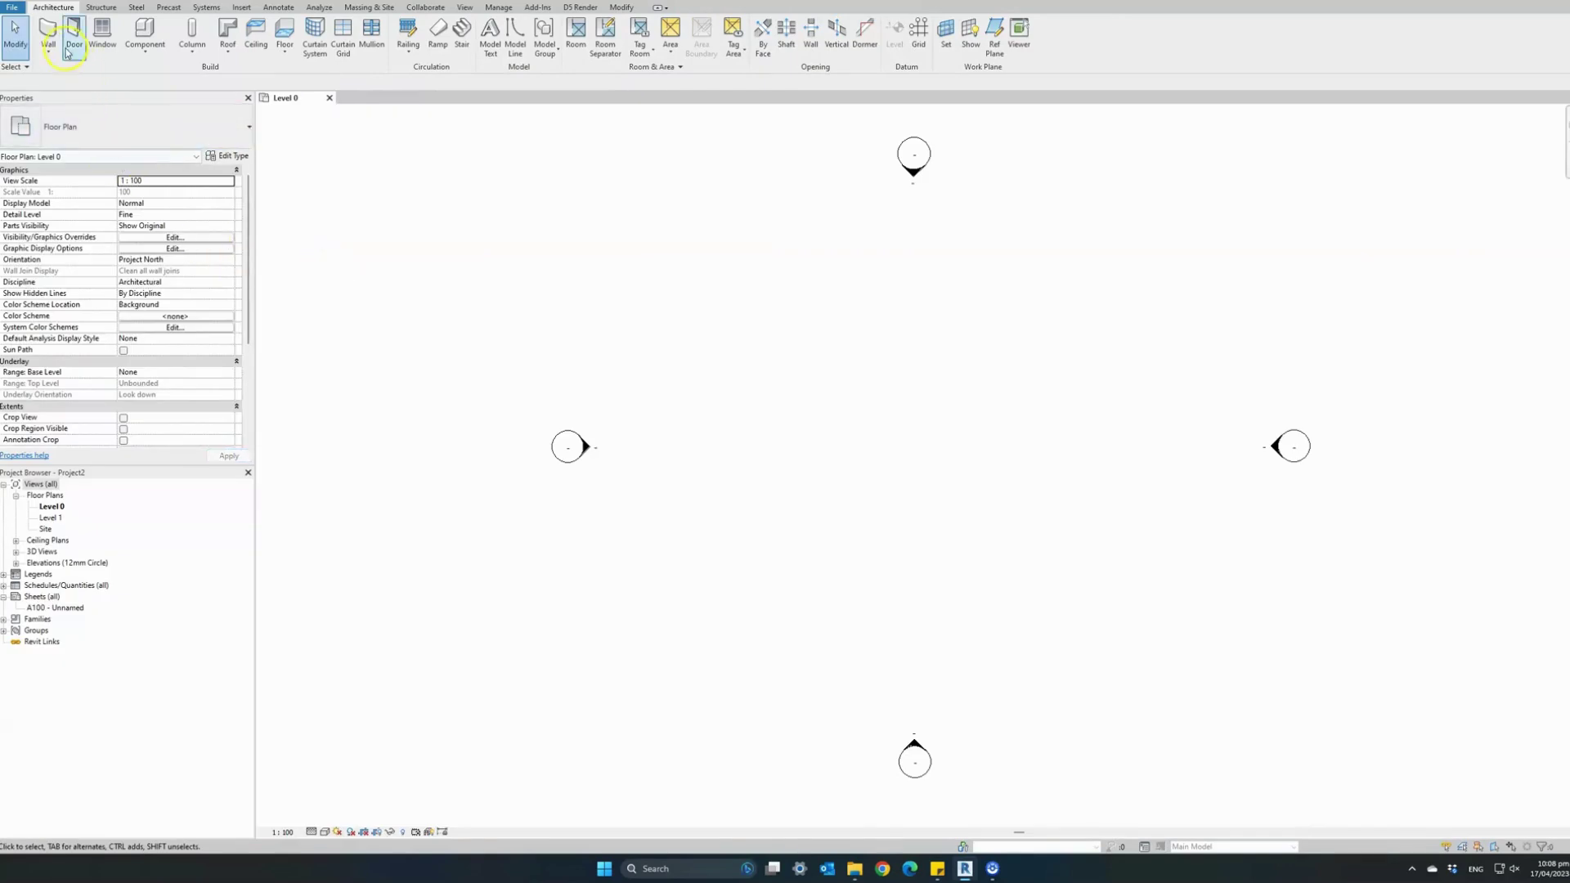
# Step: Draw one 8700 mm Wall-Int_12P-100Blk-12P interior wall across Level 0
pyautogui.click(48, 37)
pyautogui.click(87, 114)
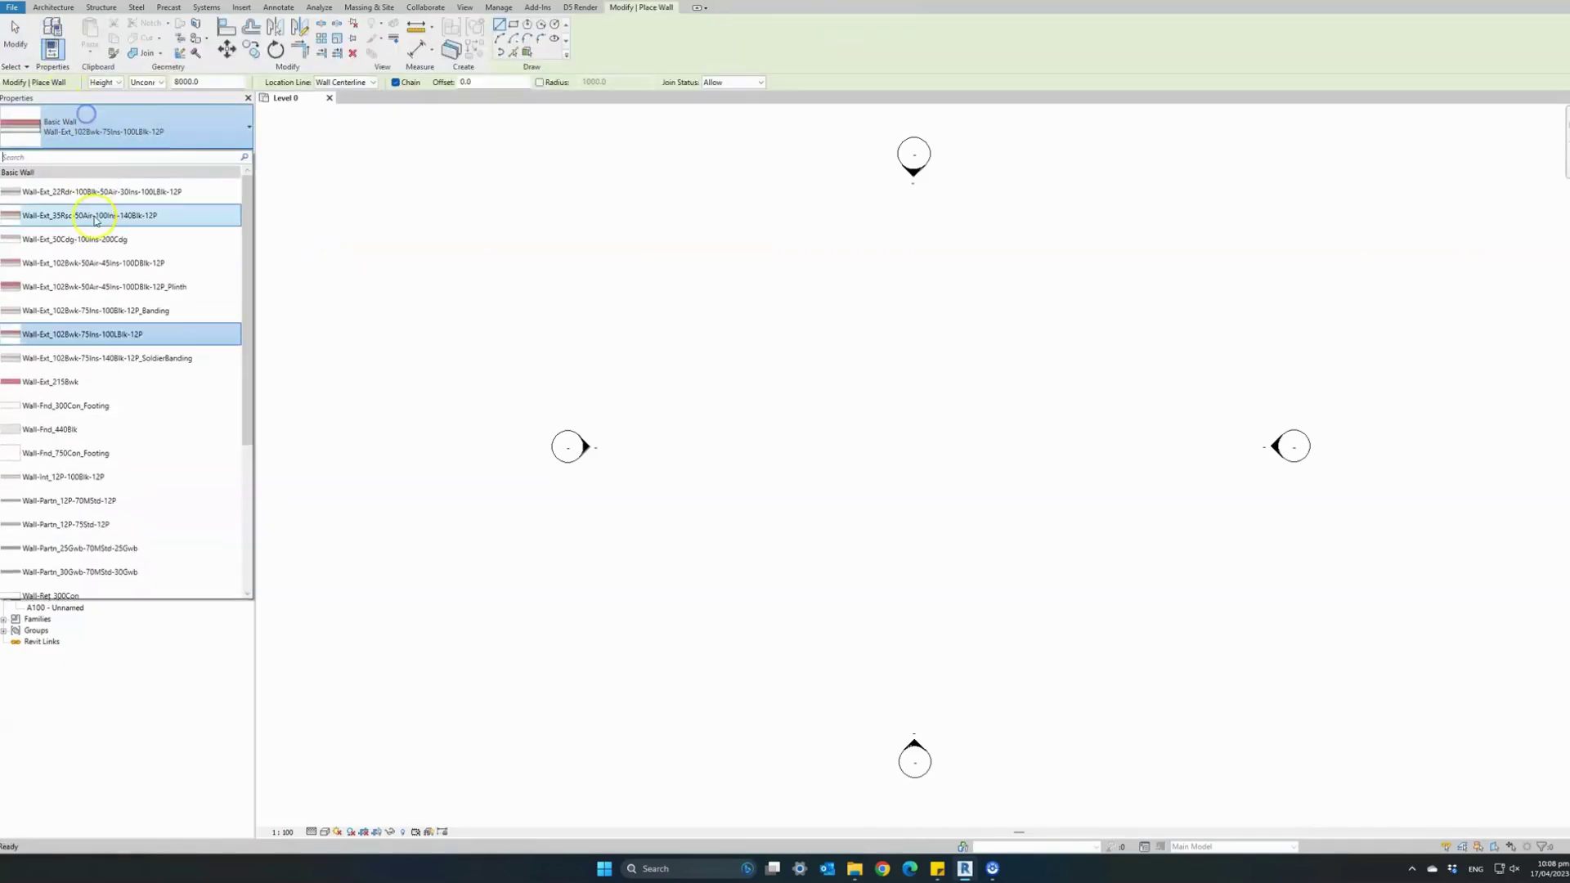
pyautogui.click(77, 482)
pyautogui.click(762, 445)
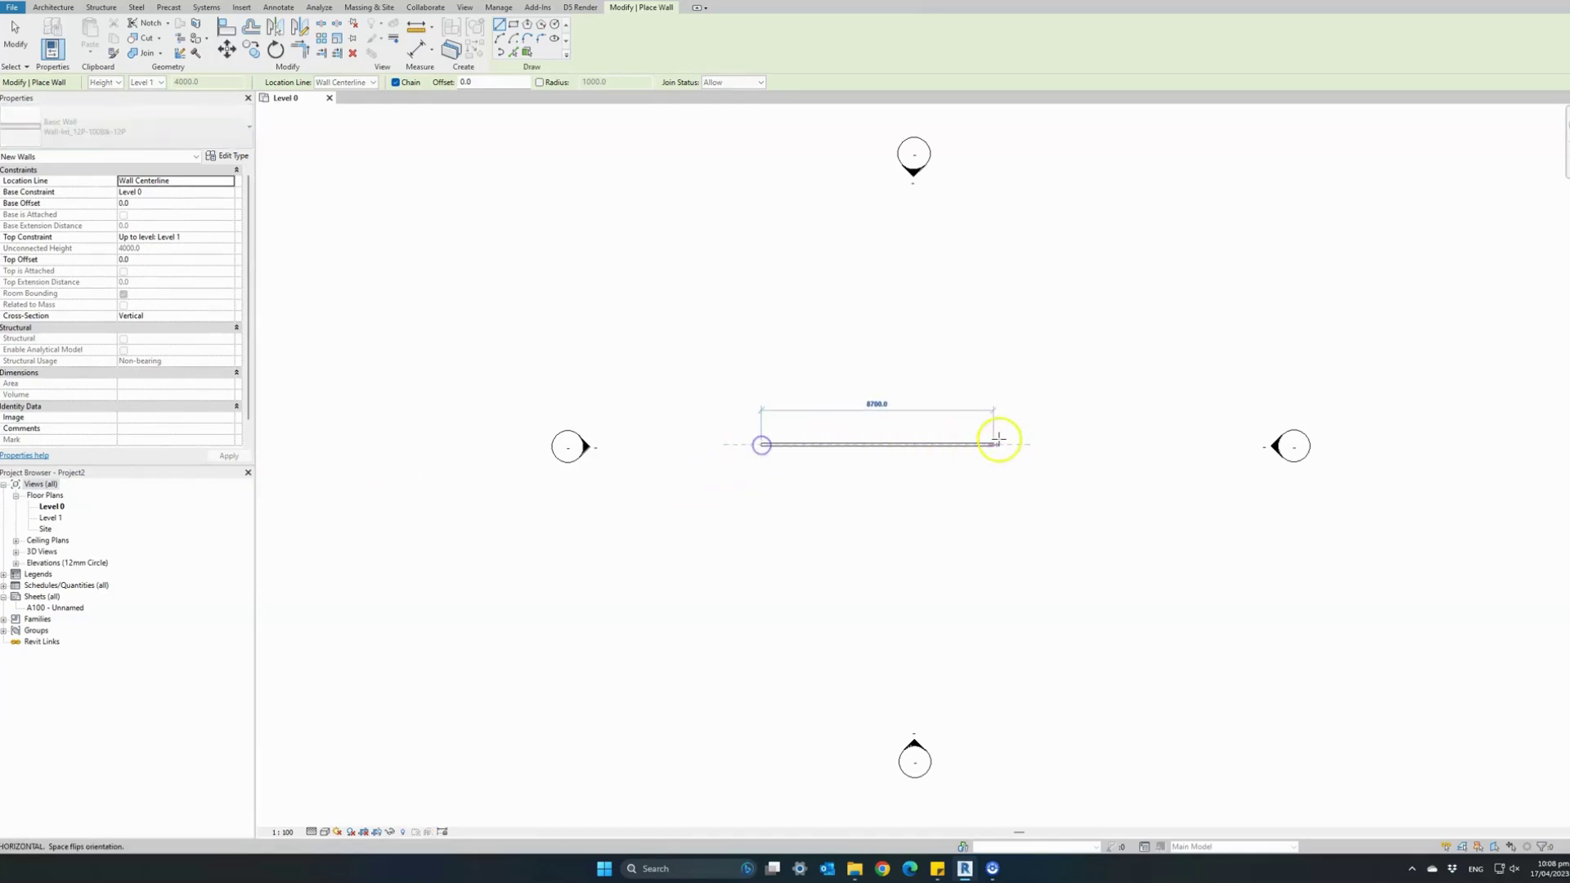
pyautogui.click(998, 442)
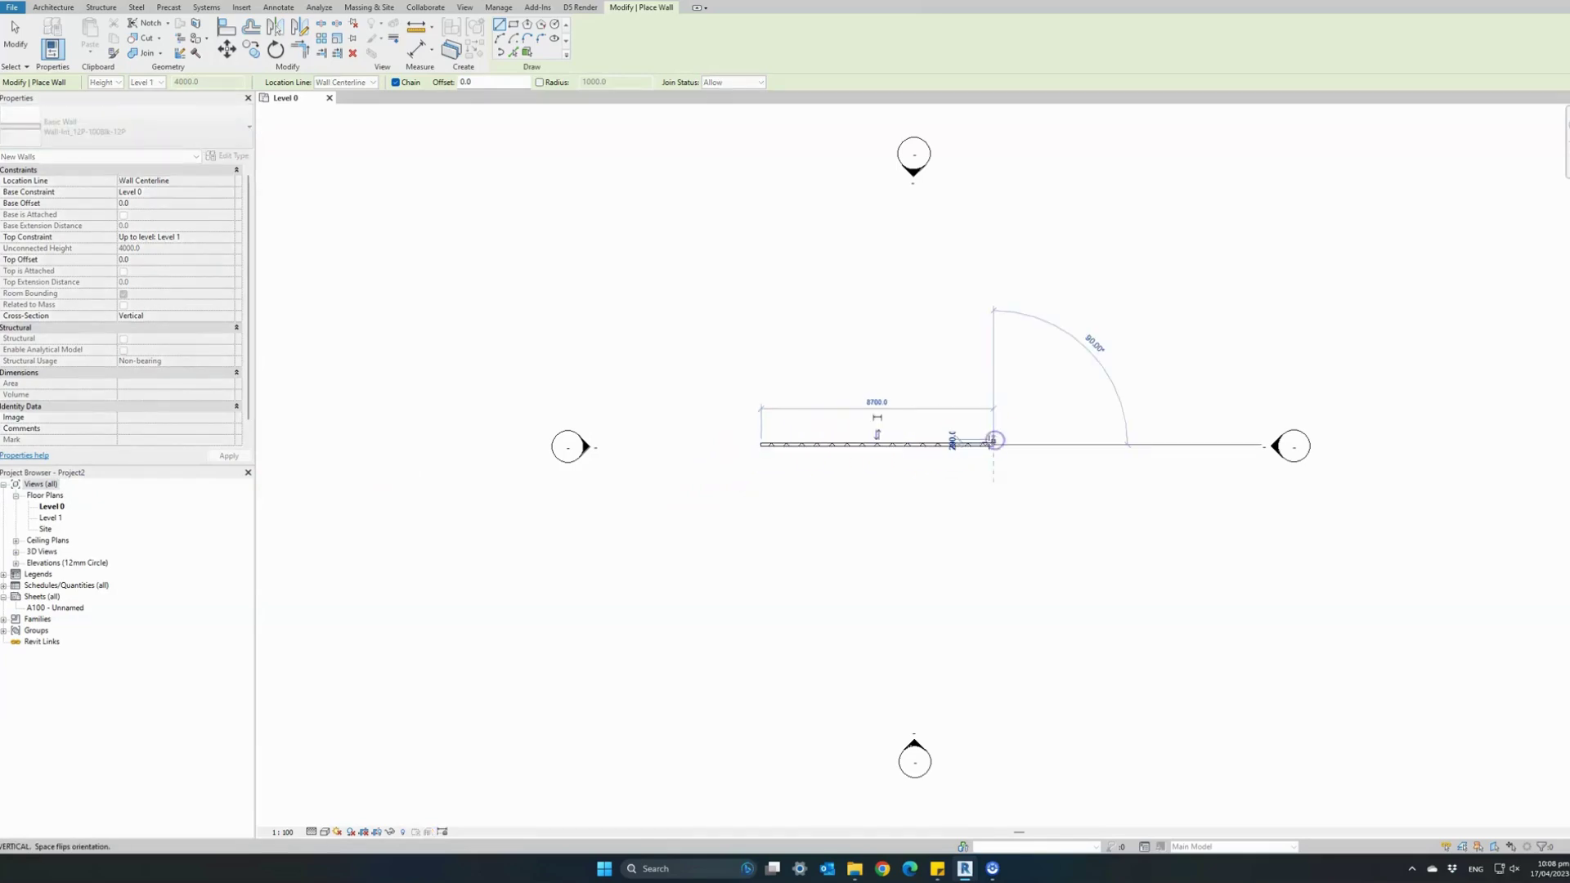
pyautogui.press('Escape')
pyautogui.press('Escape')
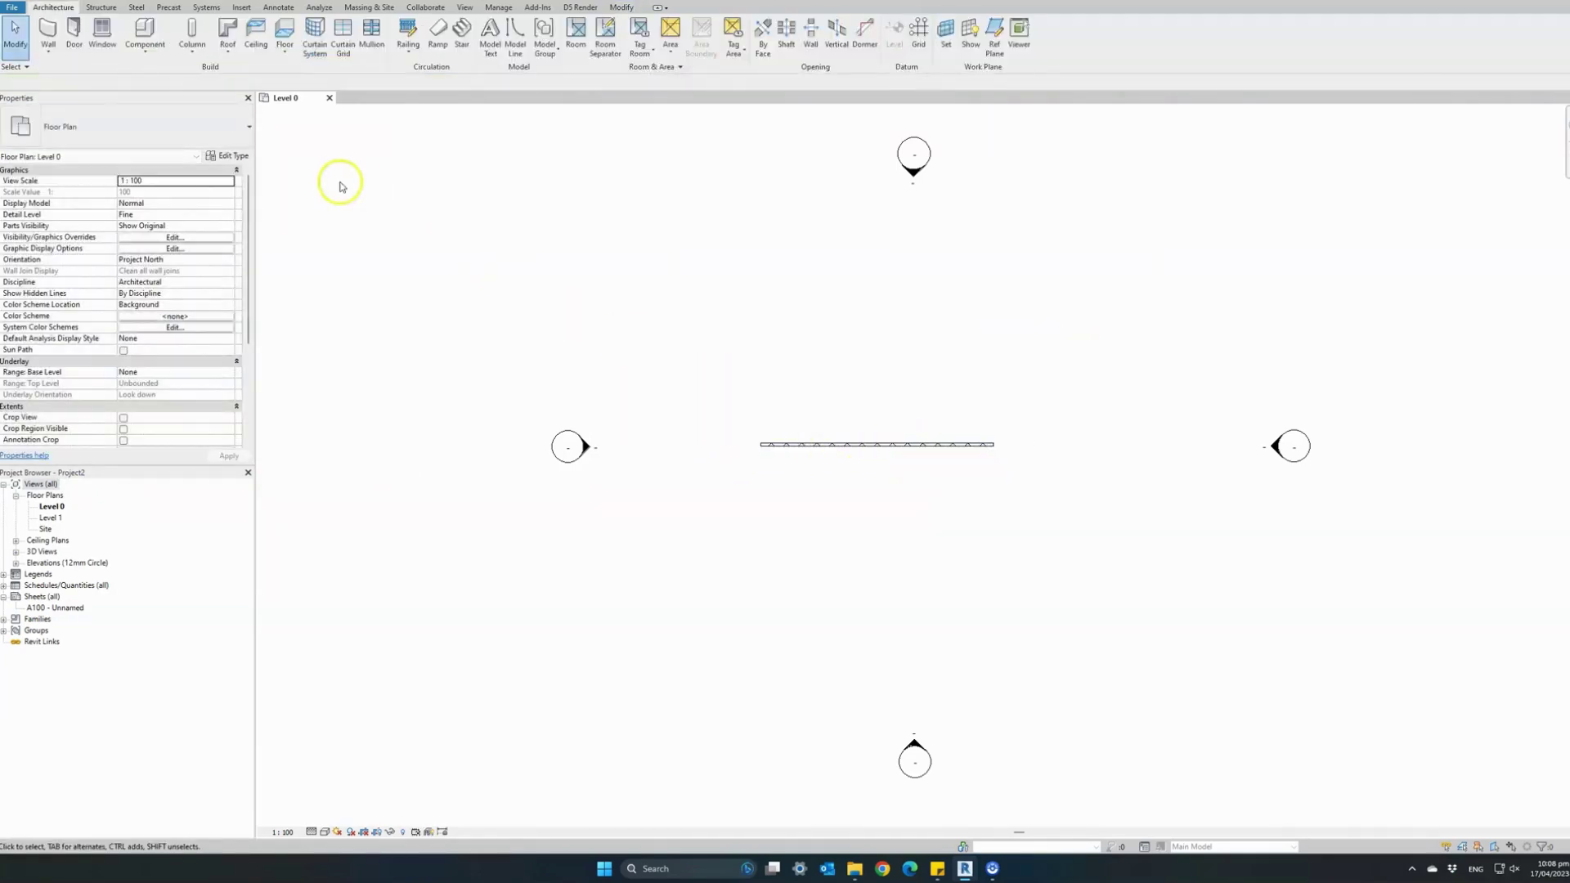
# Step: Load the Double Opening BiFold Door family into the project
pyautogui.click(238, 8)
pyautogui.click(489, 39)
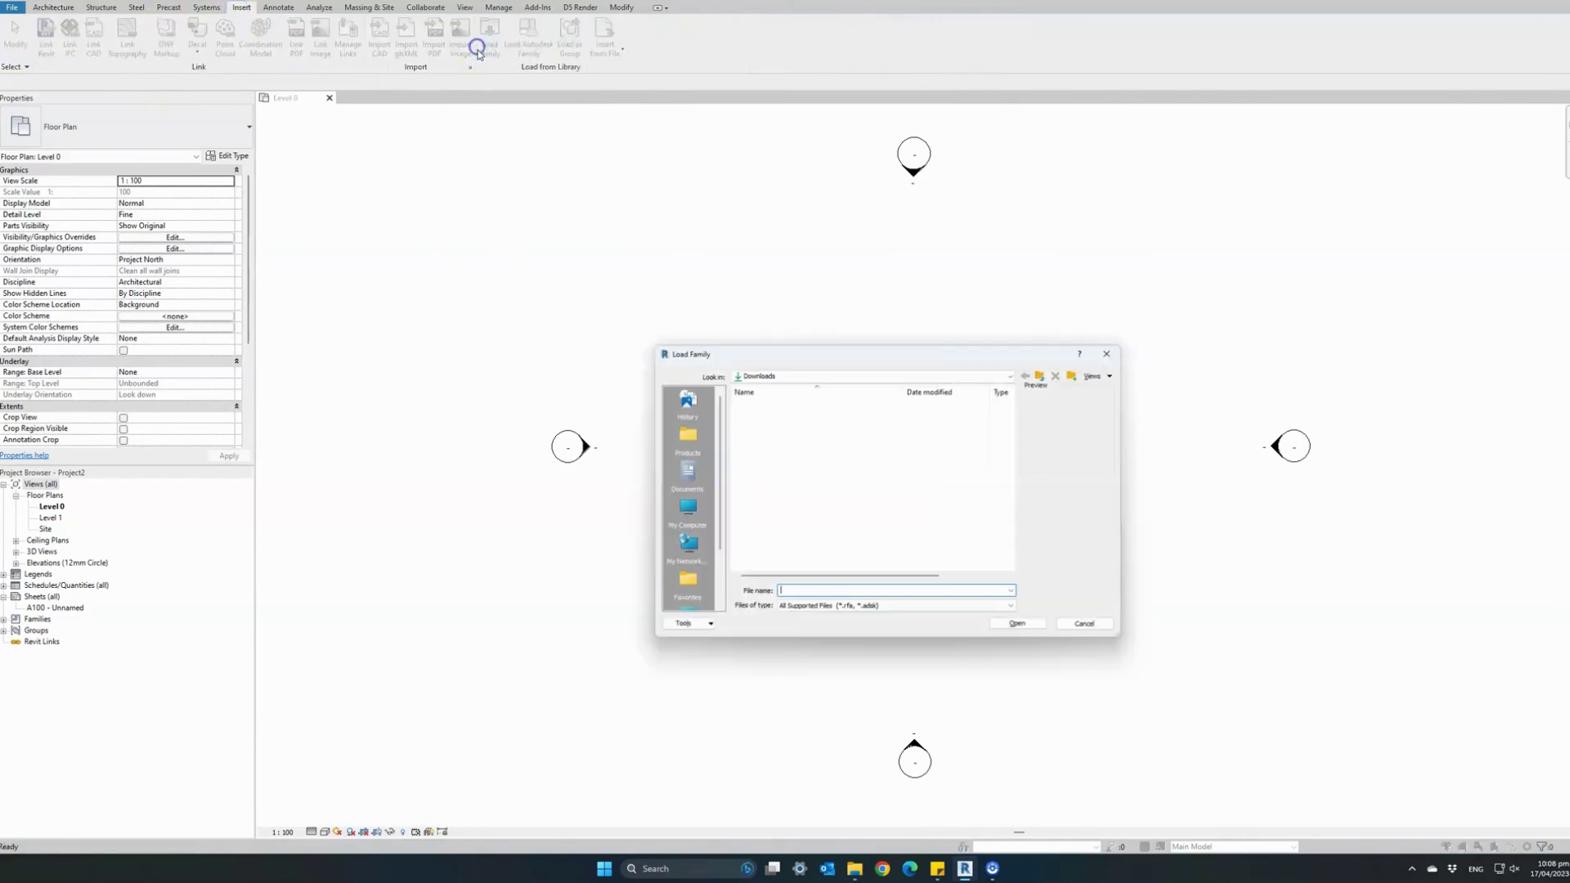
pyautogui.doubleClick(785, 416)
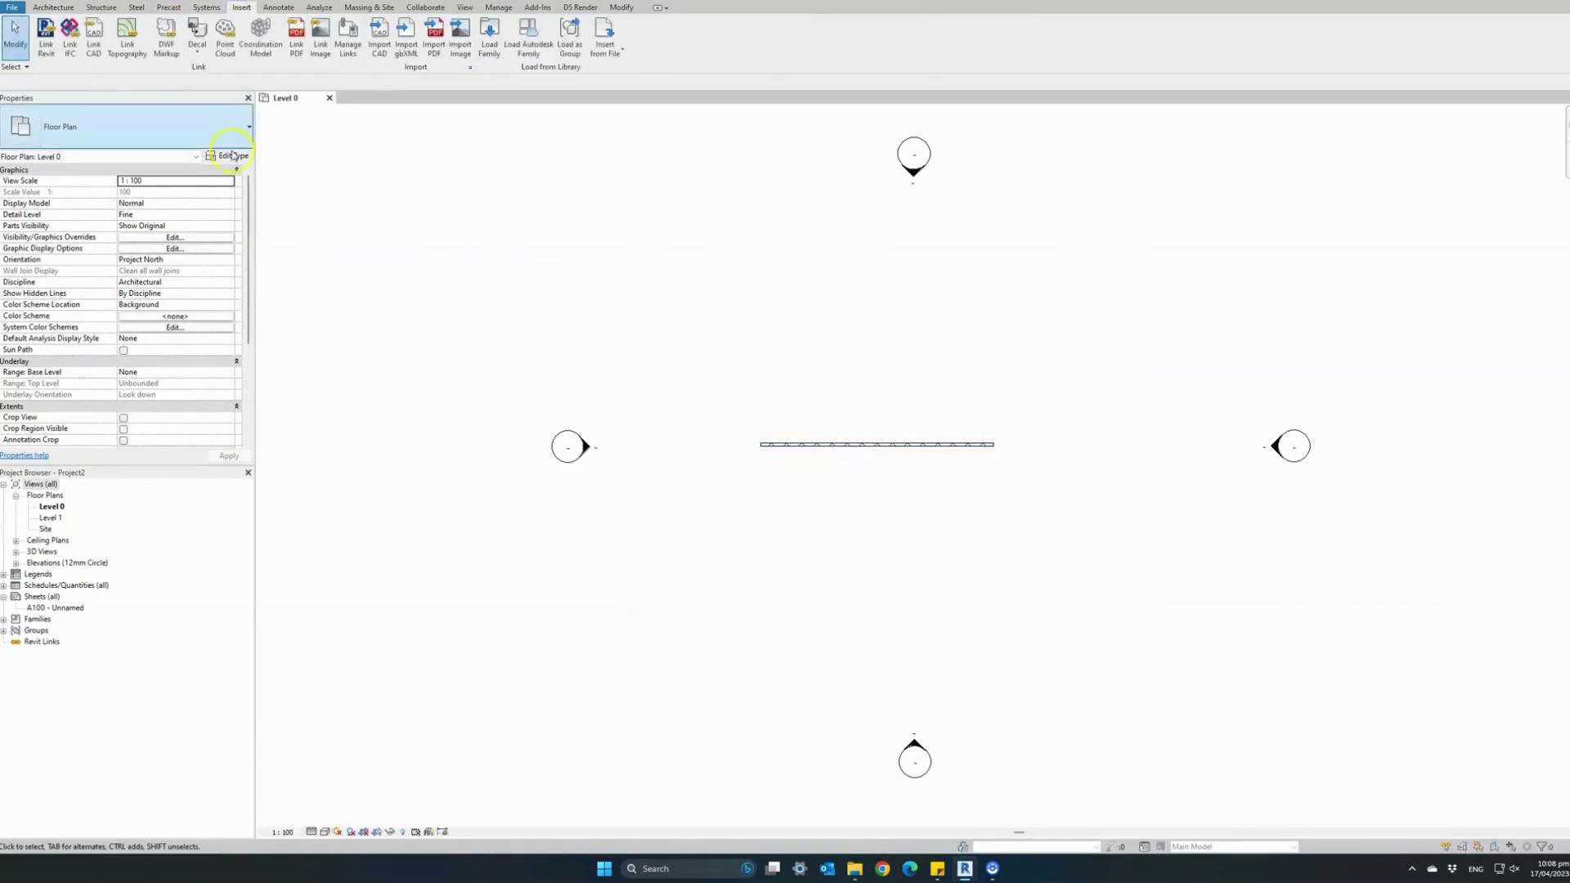
# Step: Place an Aluminium W6000x3000mm 2x3 Panels bifold door in the middle of the wall
pyautogui.click(49, 8)
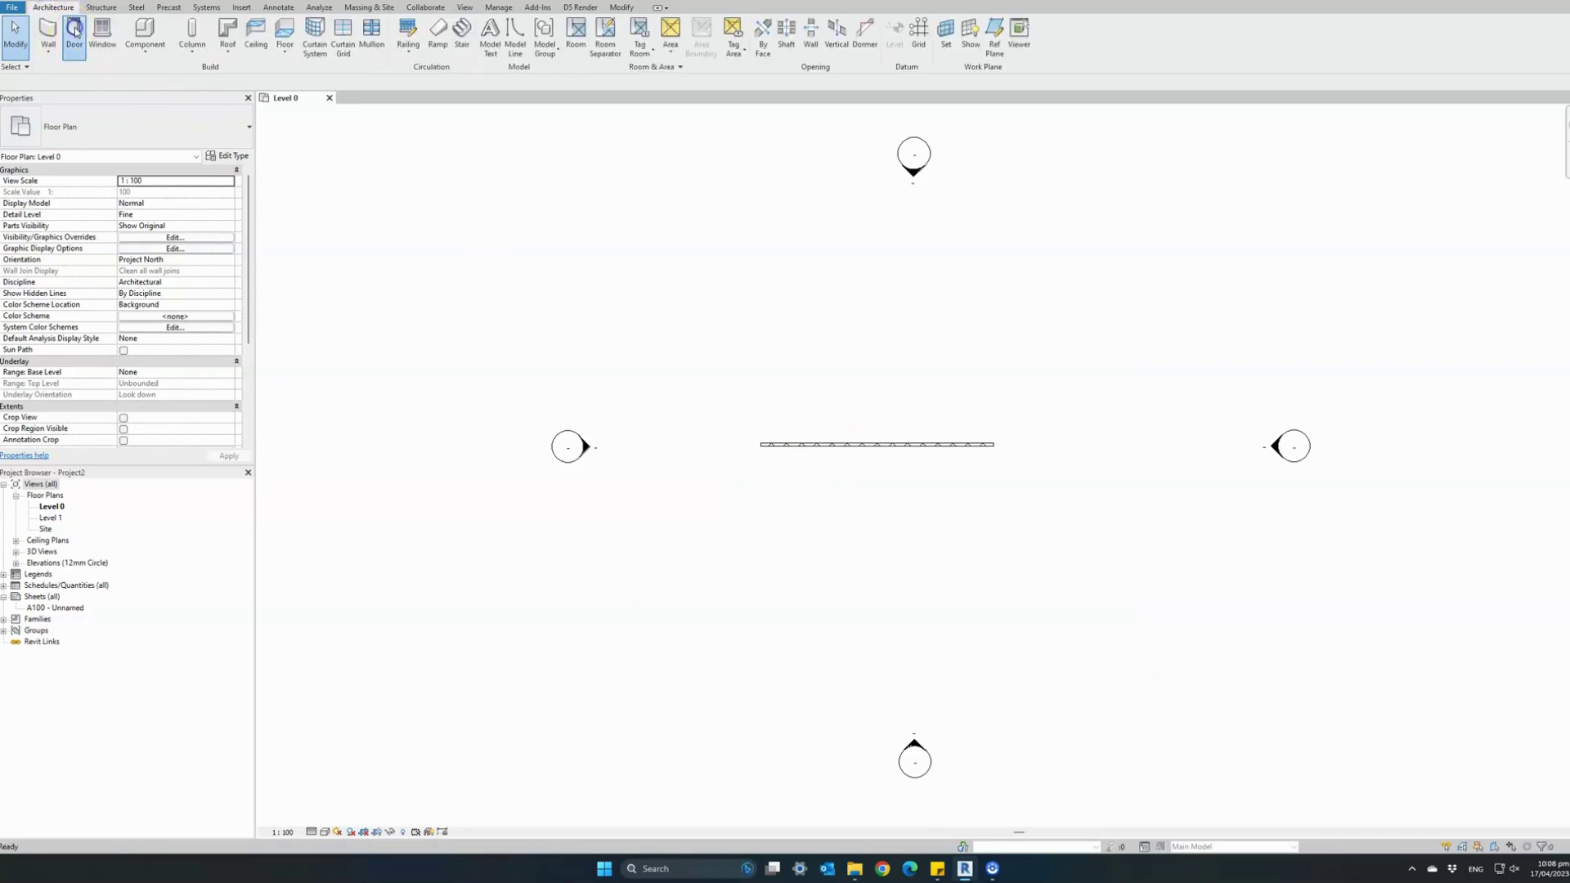
pyautogui.click(82, 51)
pyautogui.click(106, 130)
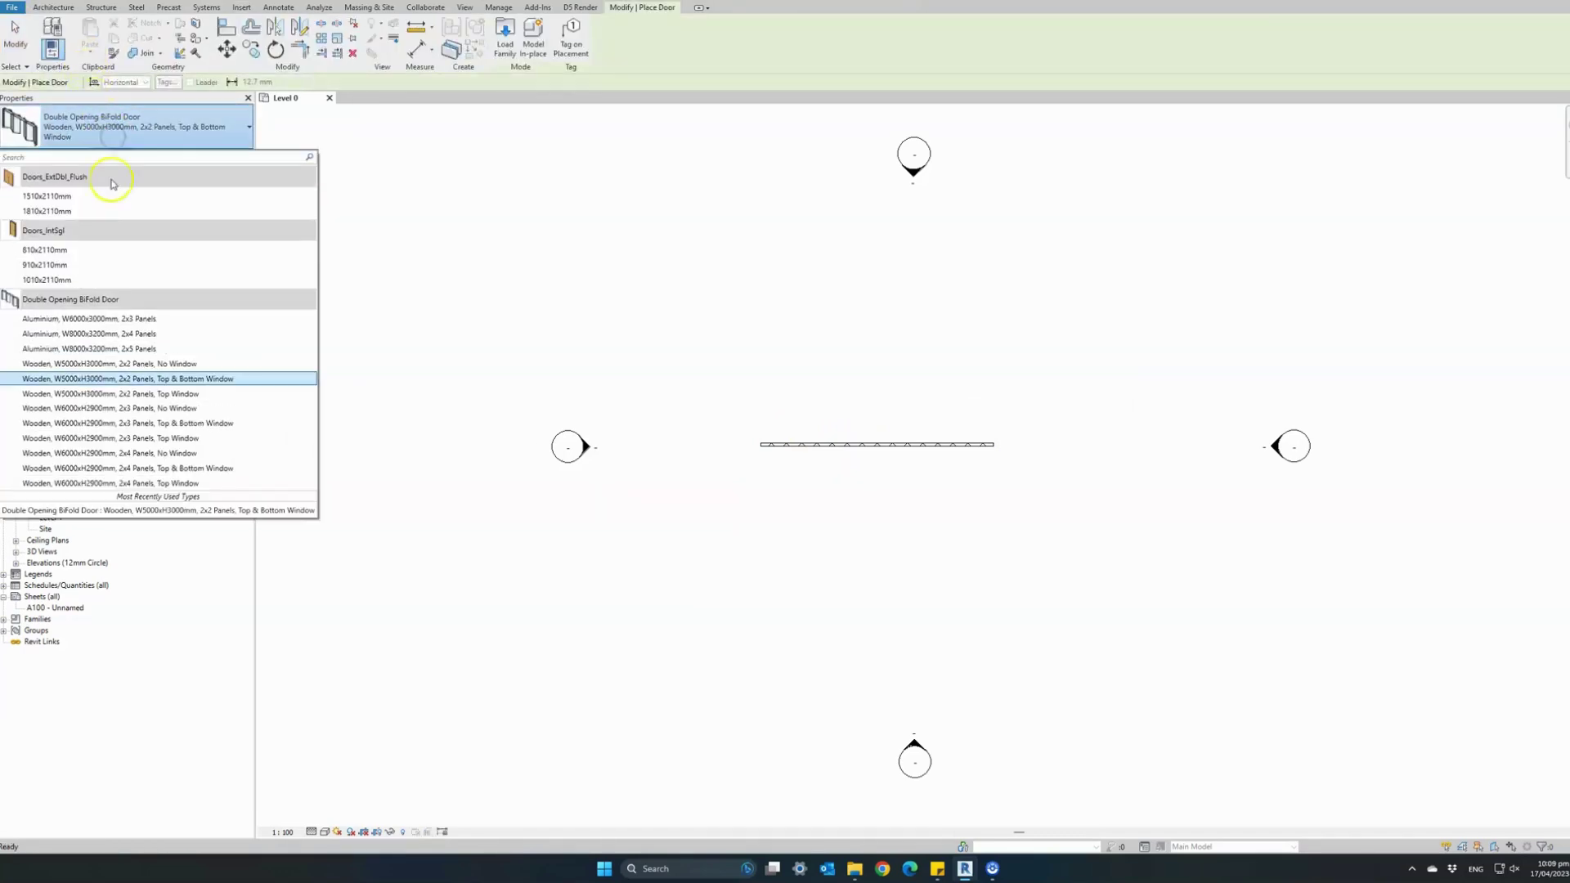
pyautogui.click(120, 319)
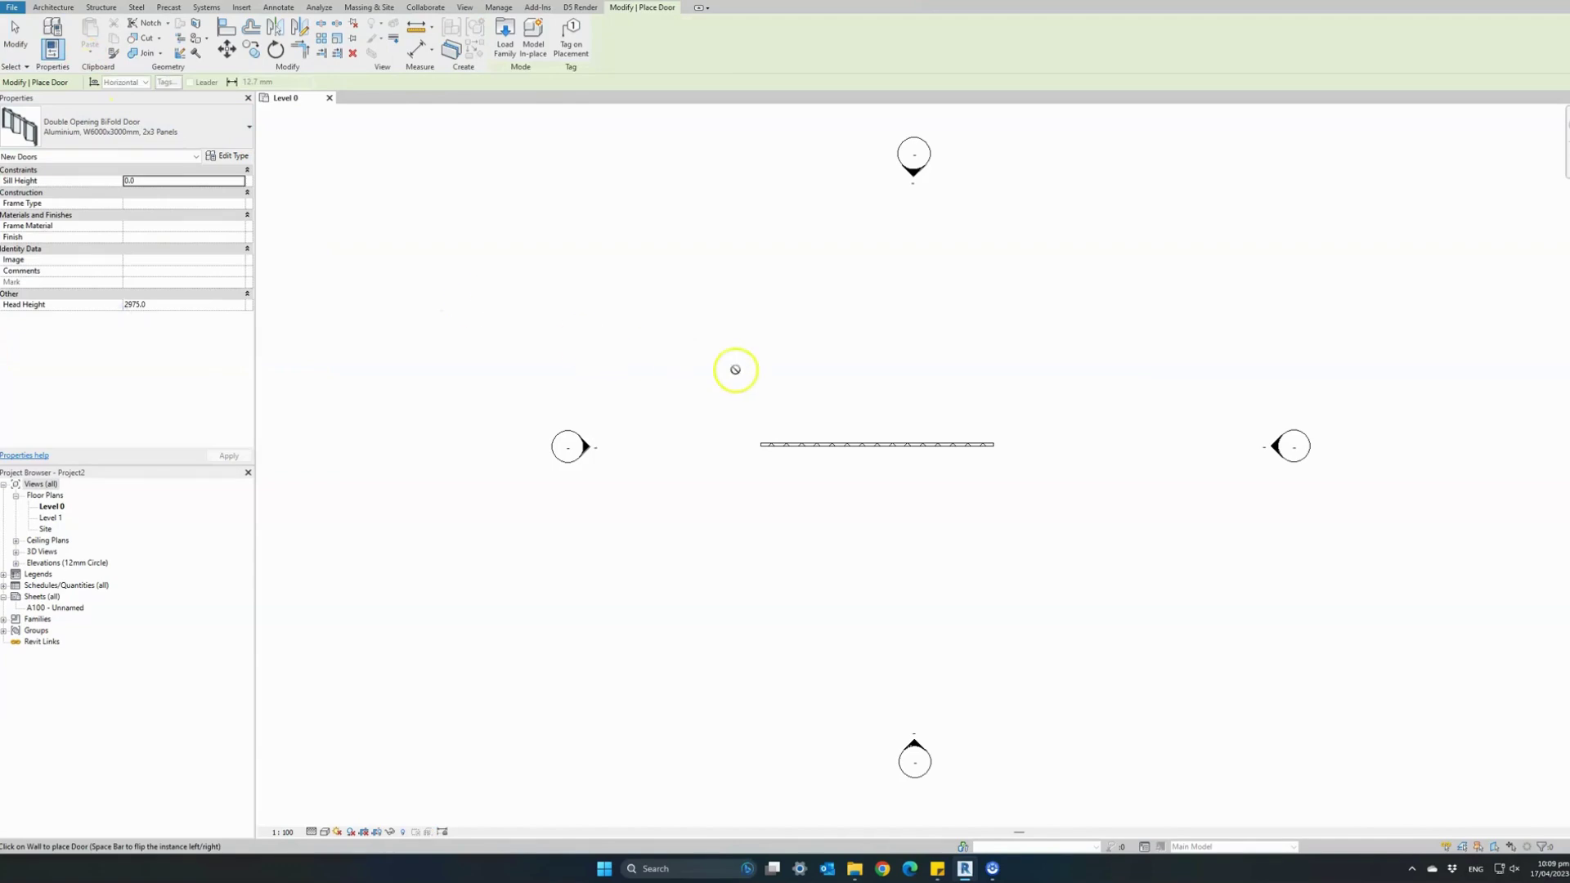
pyautogui.click(882, 438)
pyautogui.scroll(3, 881, 439)
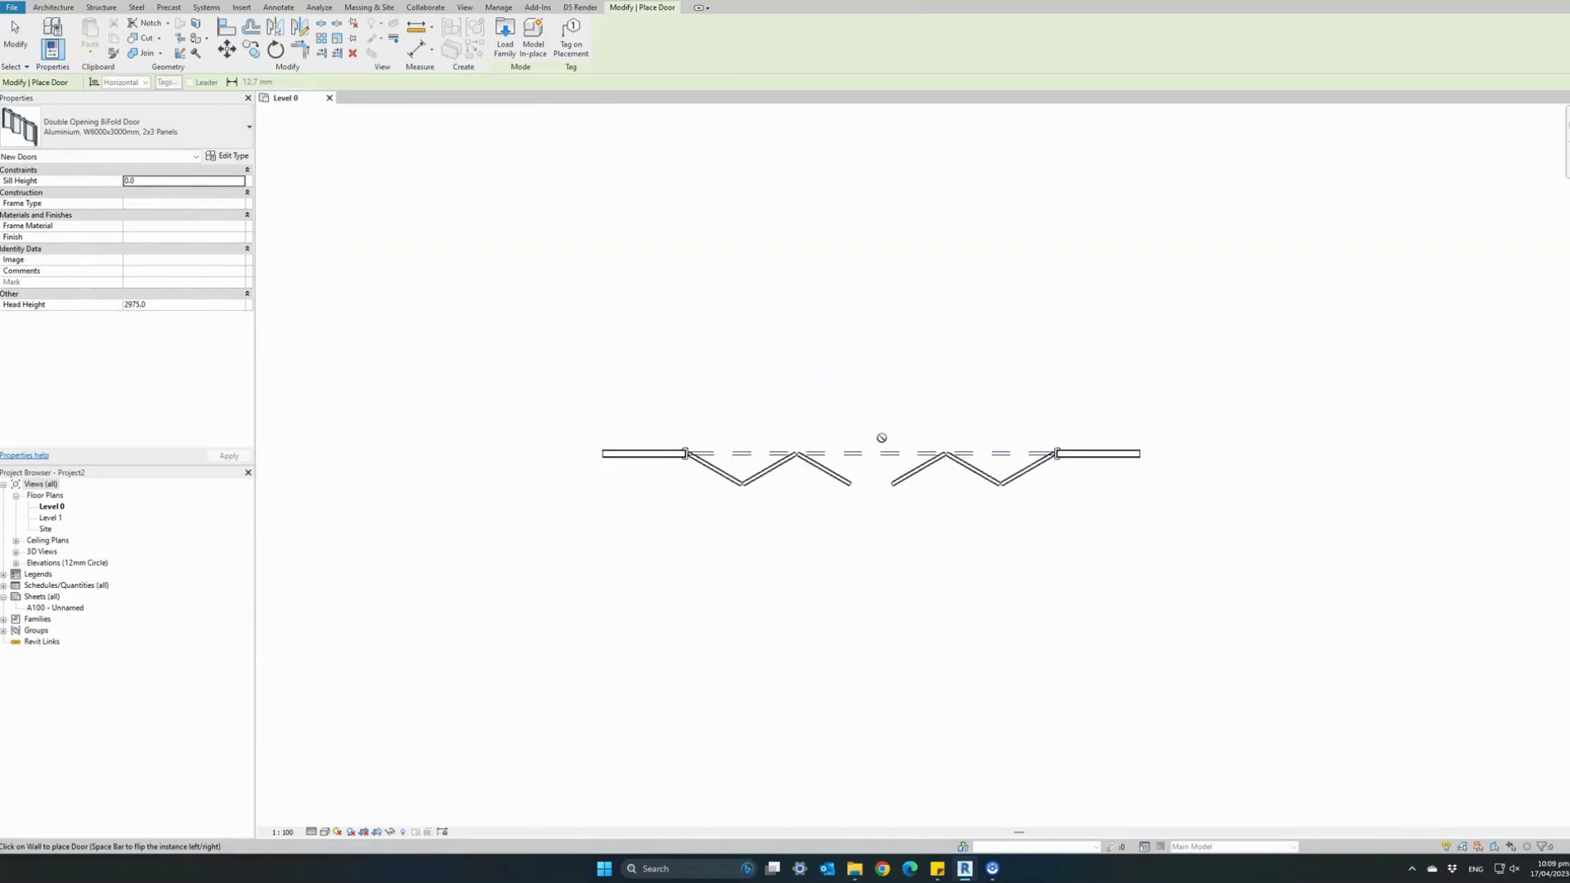
pyautogui.press('Escape')
# Step: Flip the bifold door so it swings upward
pyautogui.press('Escape')
pyautogui.click(838, 485)
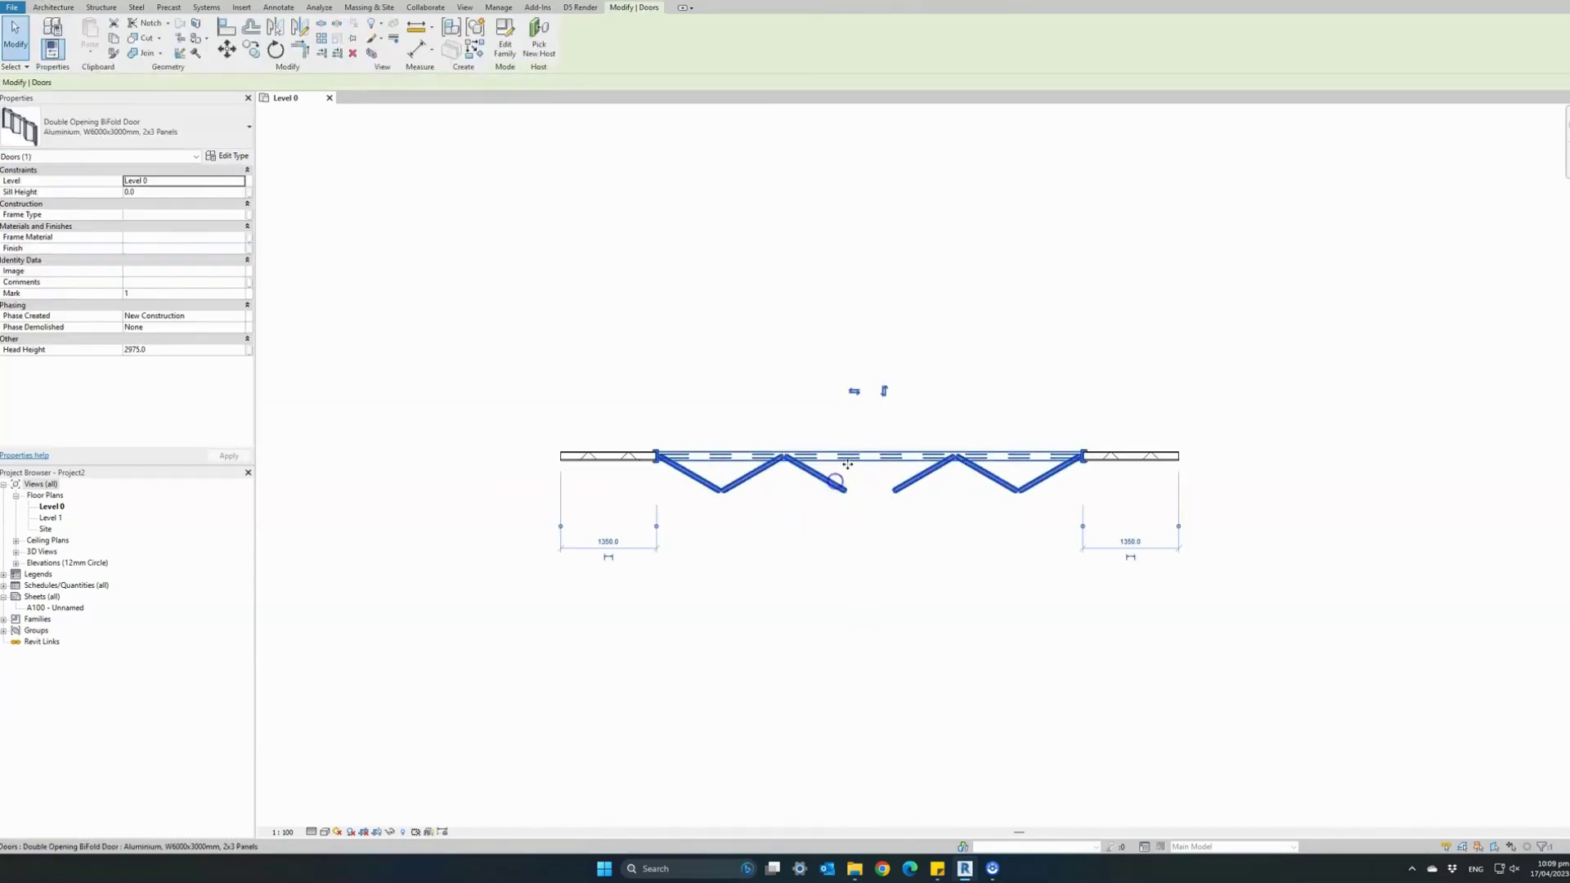
pyautogui.click(885, 393)
pyautogui.press('Escape')
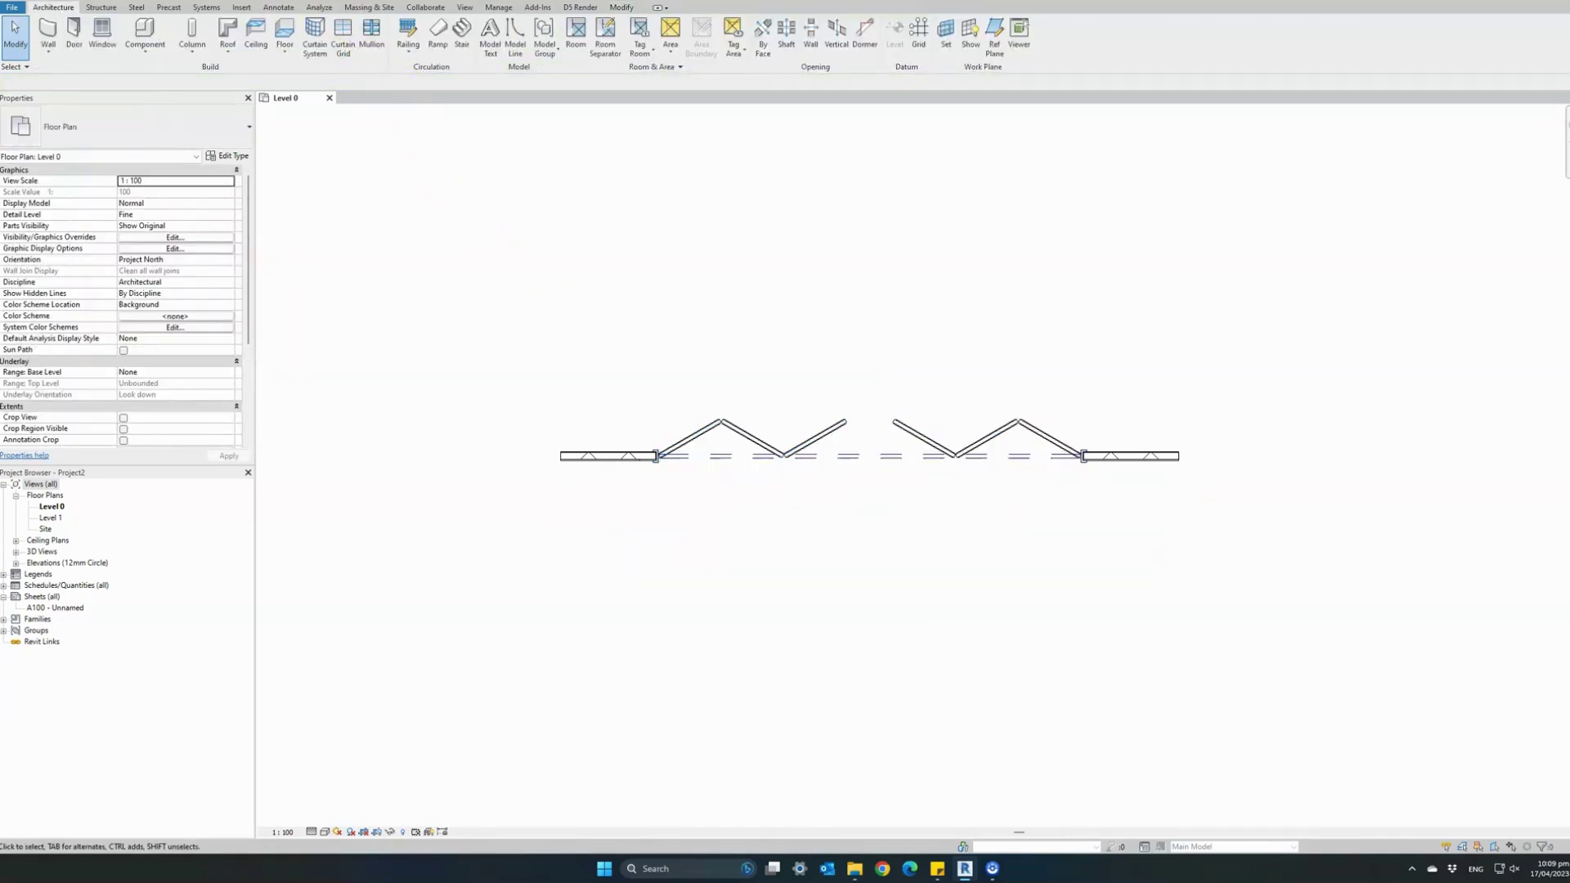
# Step: Open the default 3D view with the 3D shortcut
pyautogui.press('3')
pyautogui.press('d')
pyautogui.scroll(-2, 540, 347)
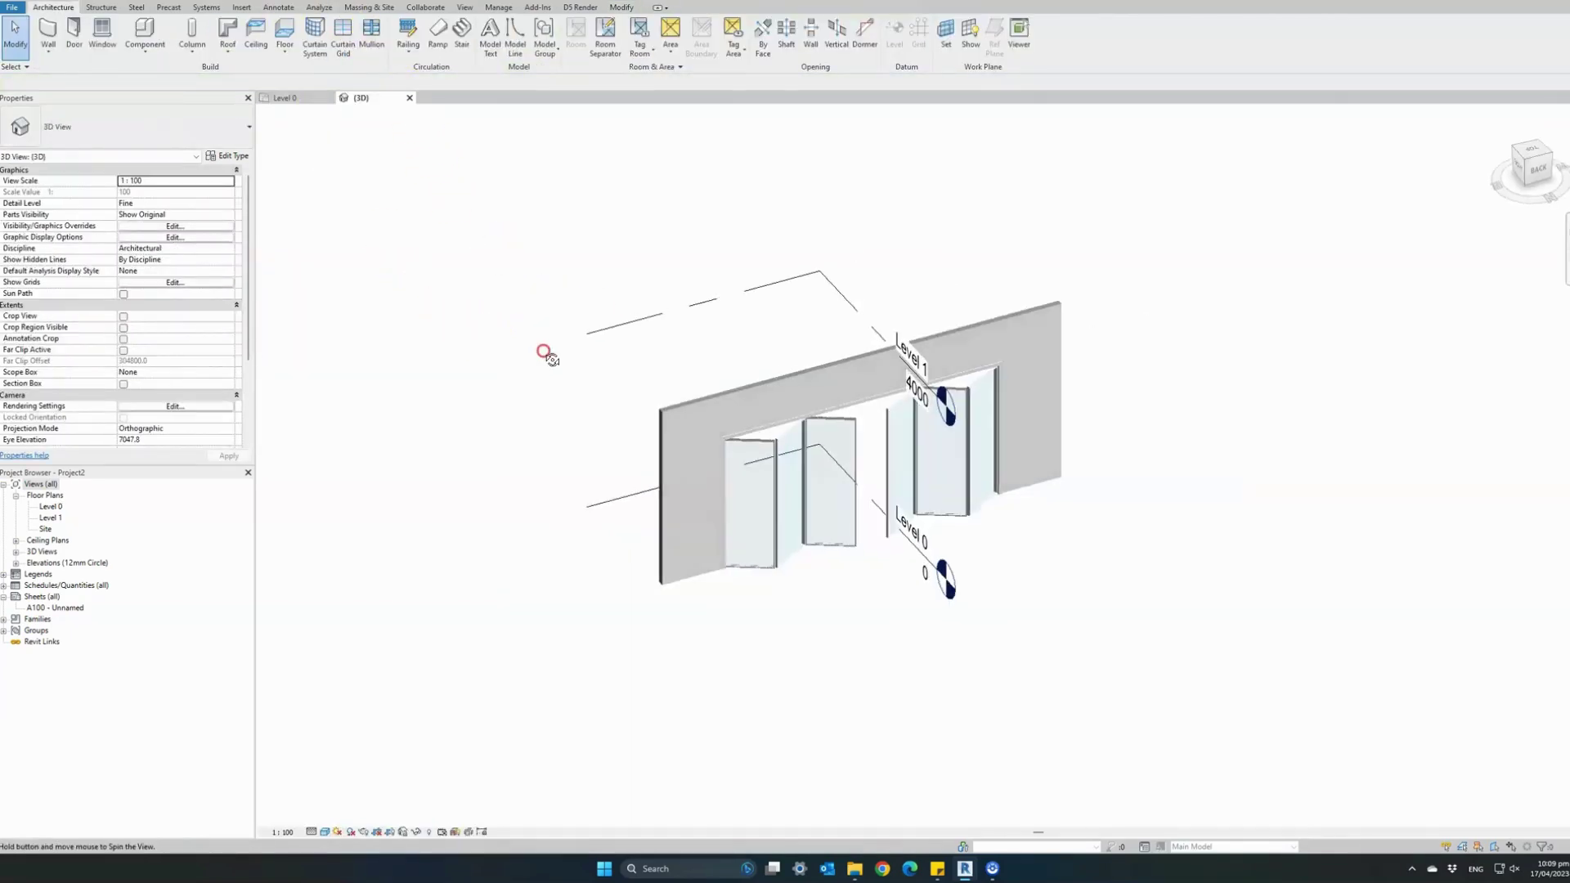
# Step: Hide both level markers in the 3D view and centre the wall
pyautogui.moveTo(636, 543); pyautogui.dragTo(543, 332)
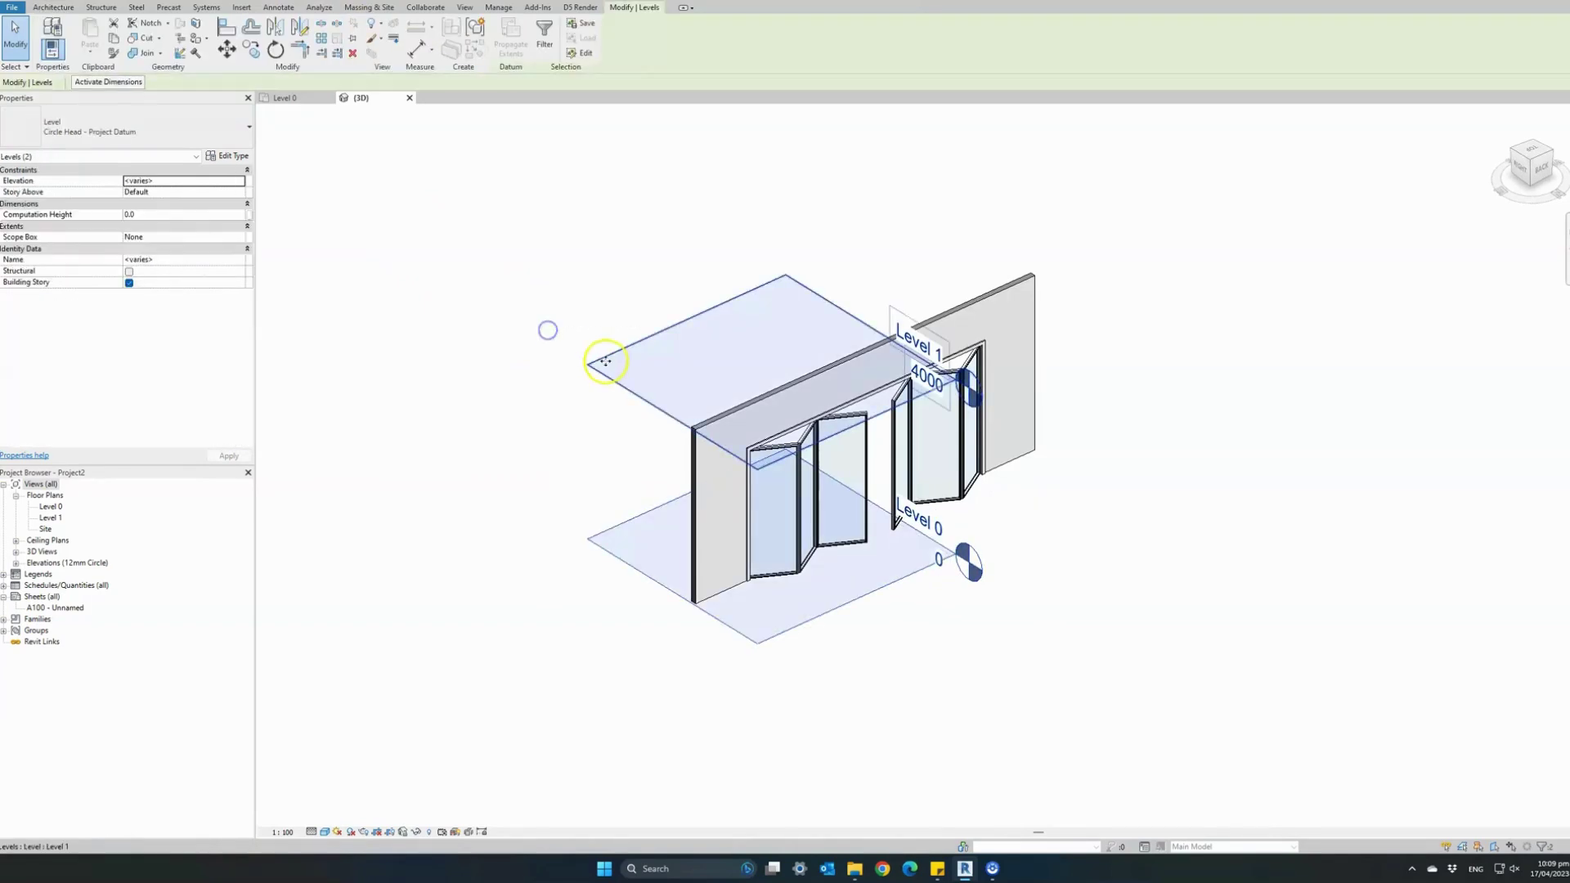
pyautogui.rightClick(605, 361)
pyautogui.moveTo(701, 468)
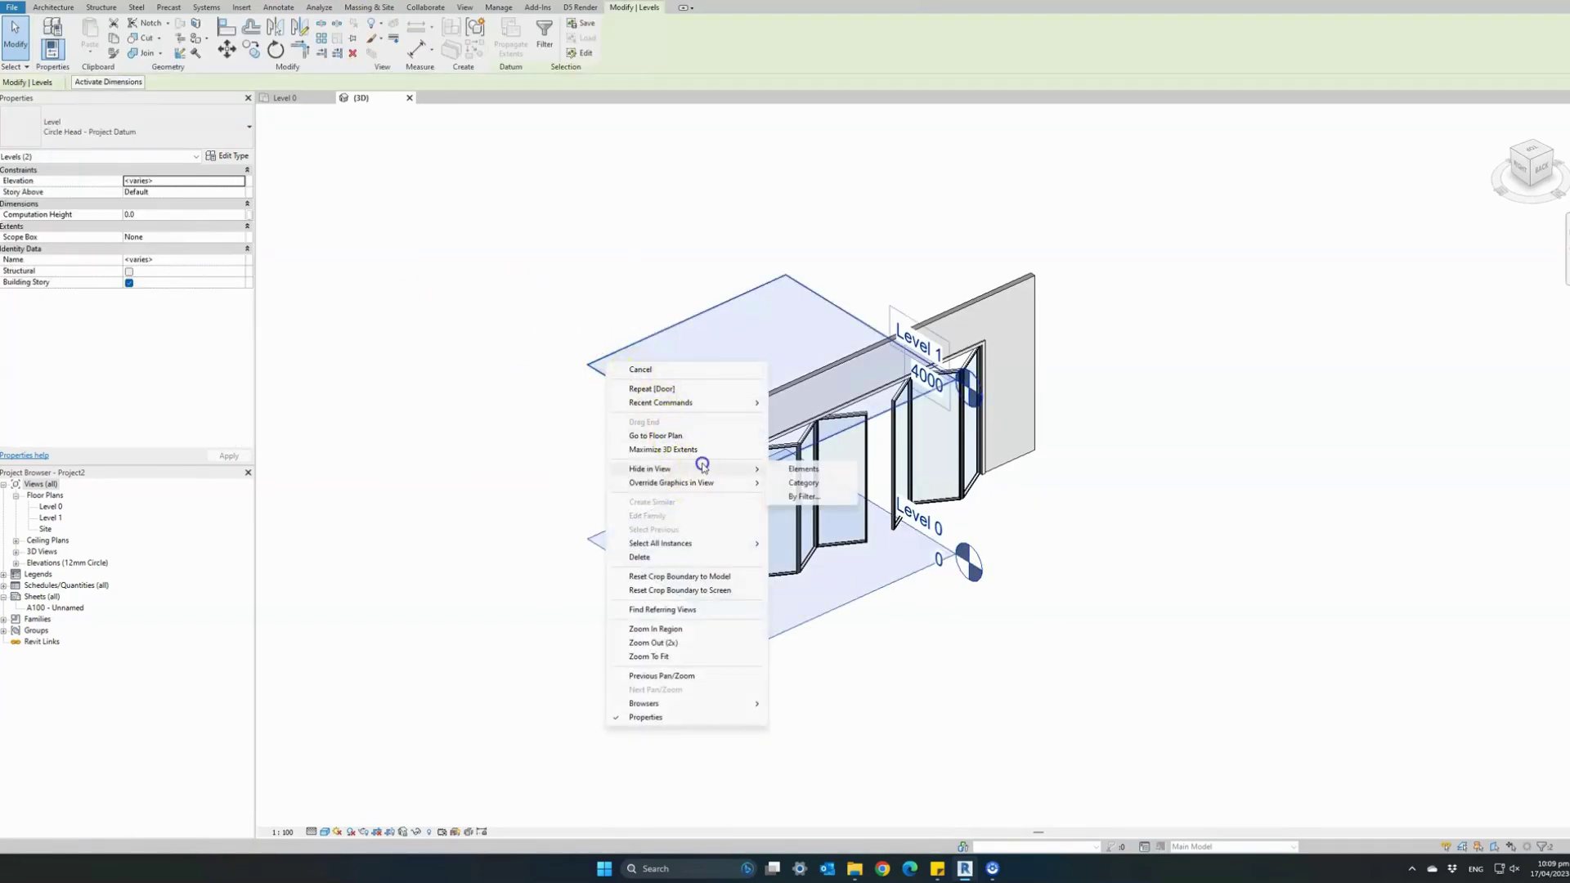
pyautogui.click(777, 470)
pyautogui.scroll(3, 817, 396)
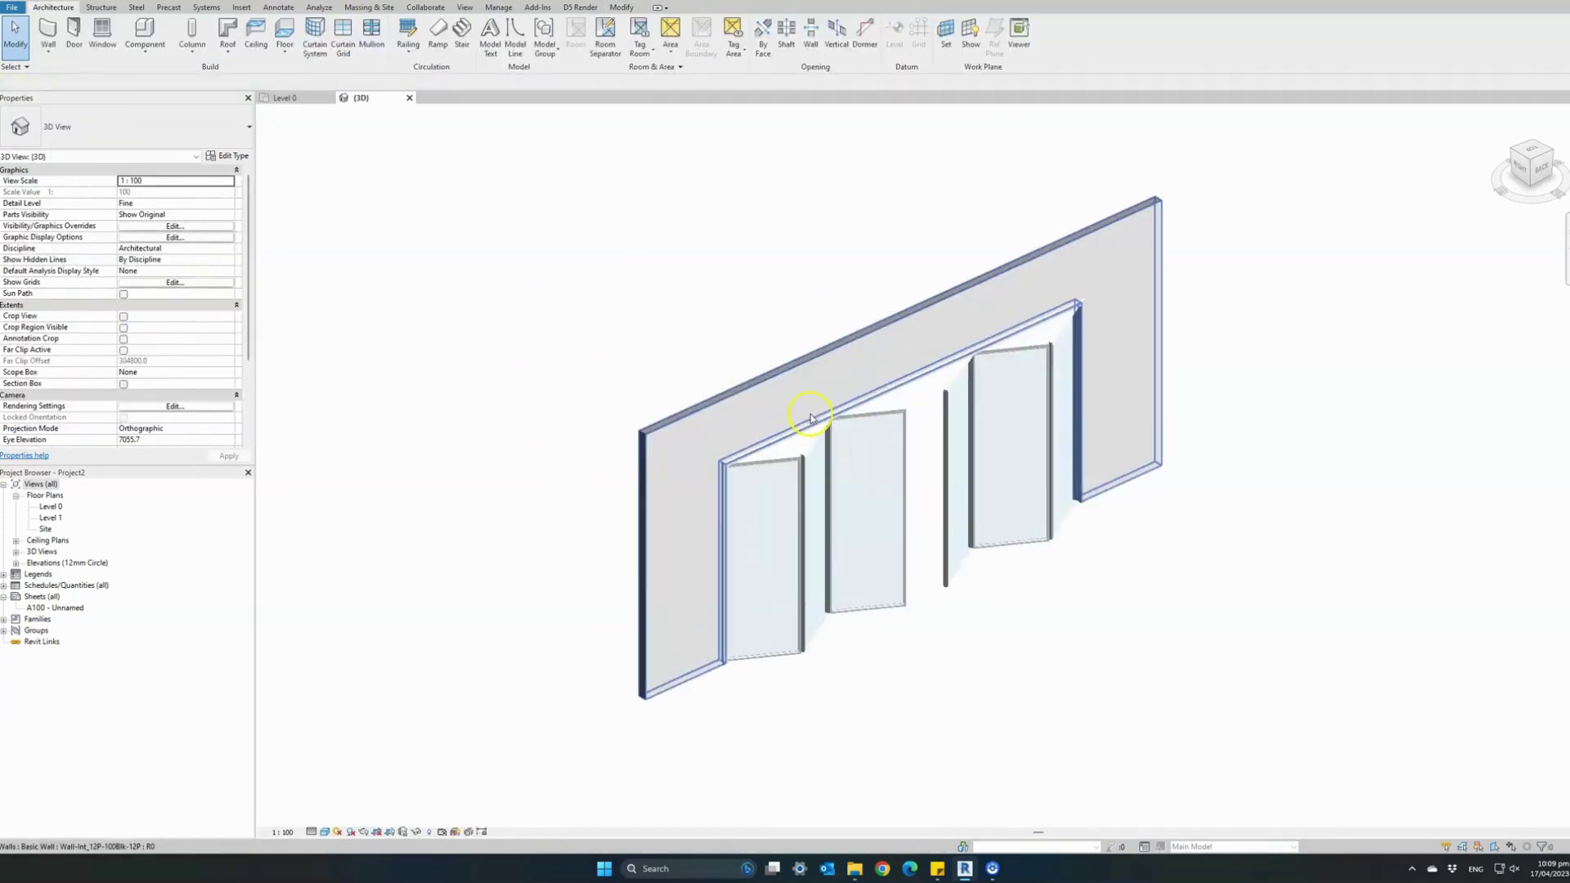
pyautogui.moveTo(755, 378); pyautogui.dragTo(876, 375, button='middle')
# Step: Raise the bifold door type's Total Number of Panels to 8, then to 10
pyautogui.click(861, 514)
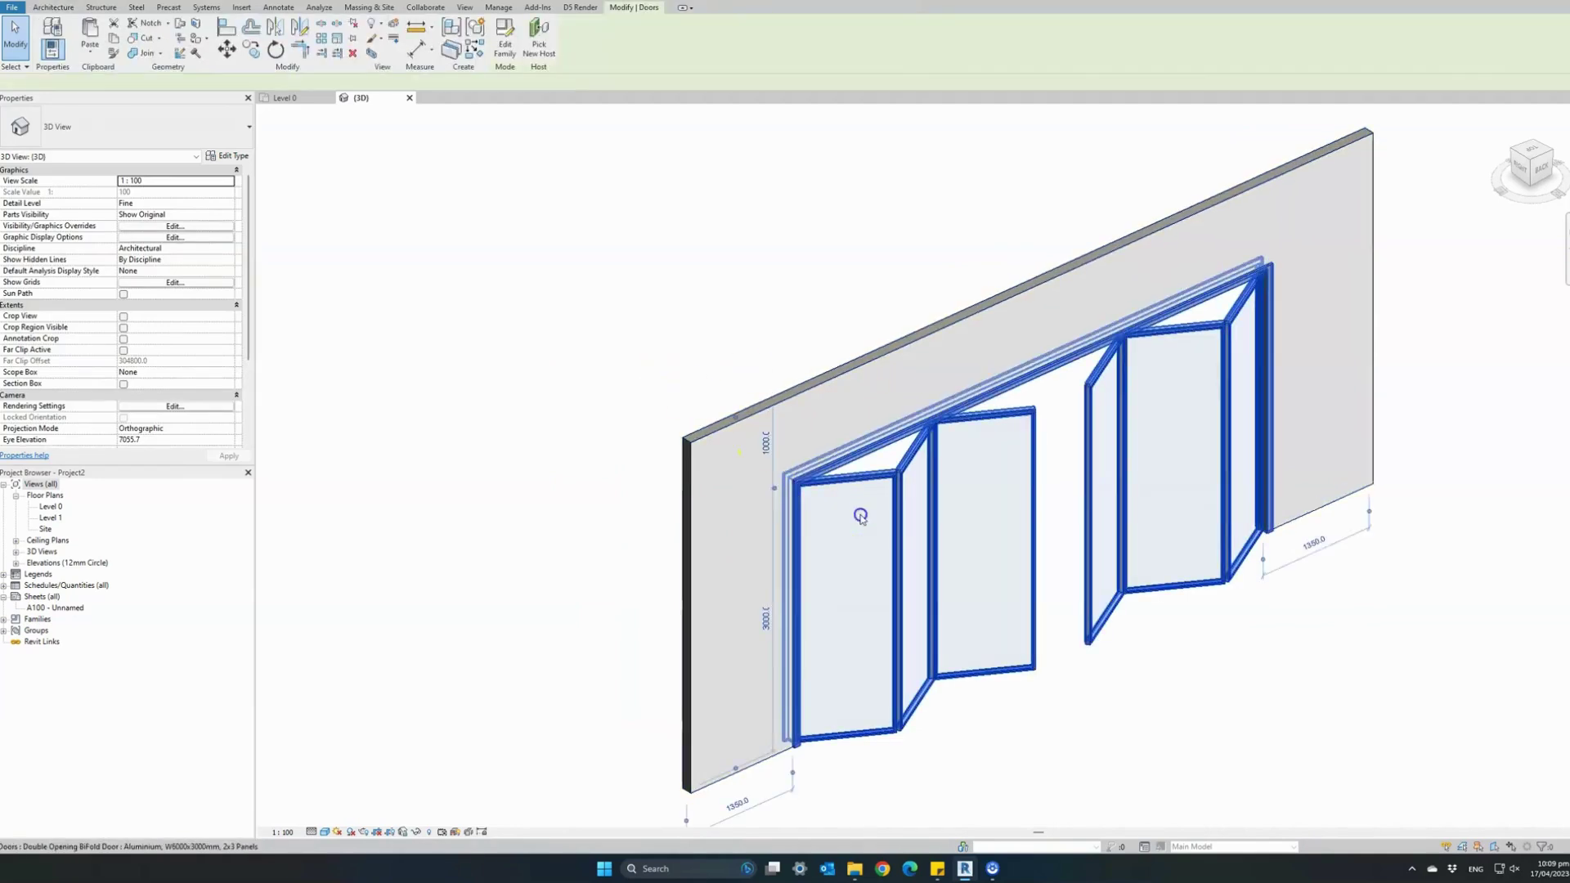
pyautogui.click(229, 155)
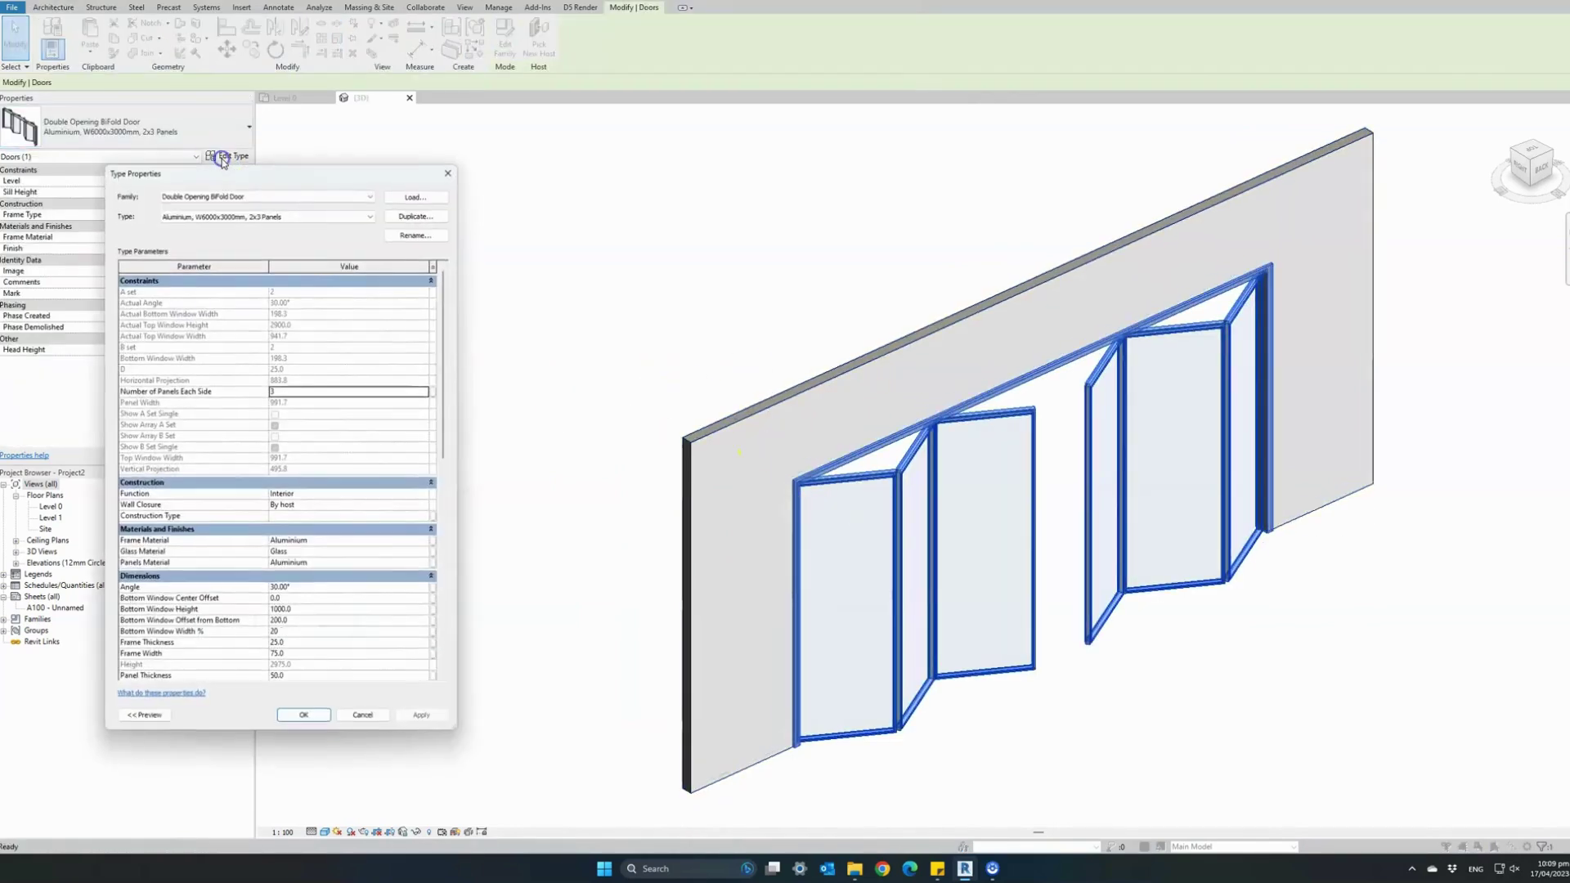
pyautogui.scroll(-10, 268, 359)
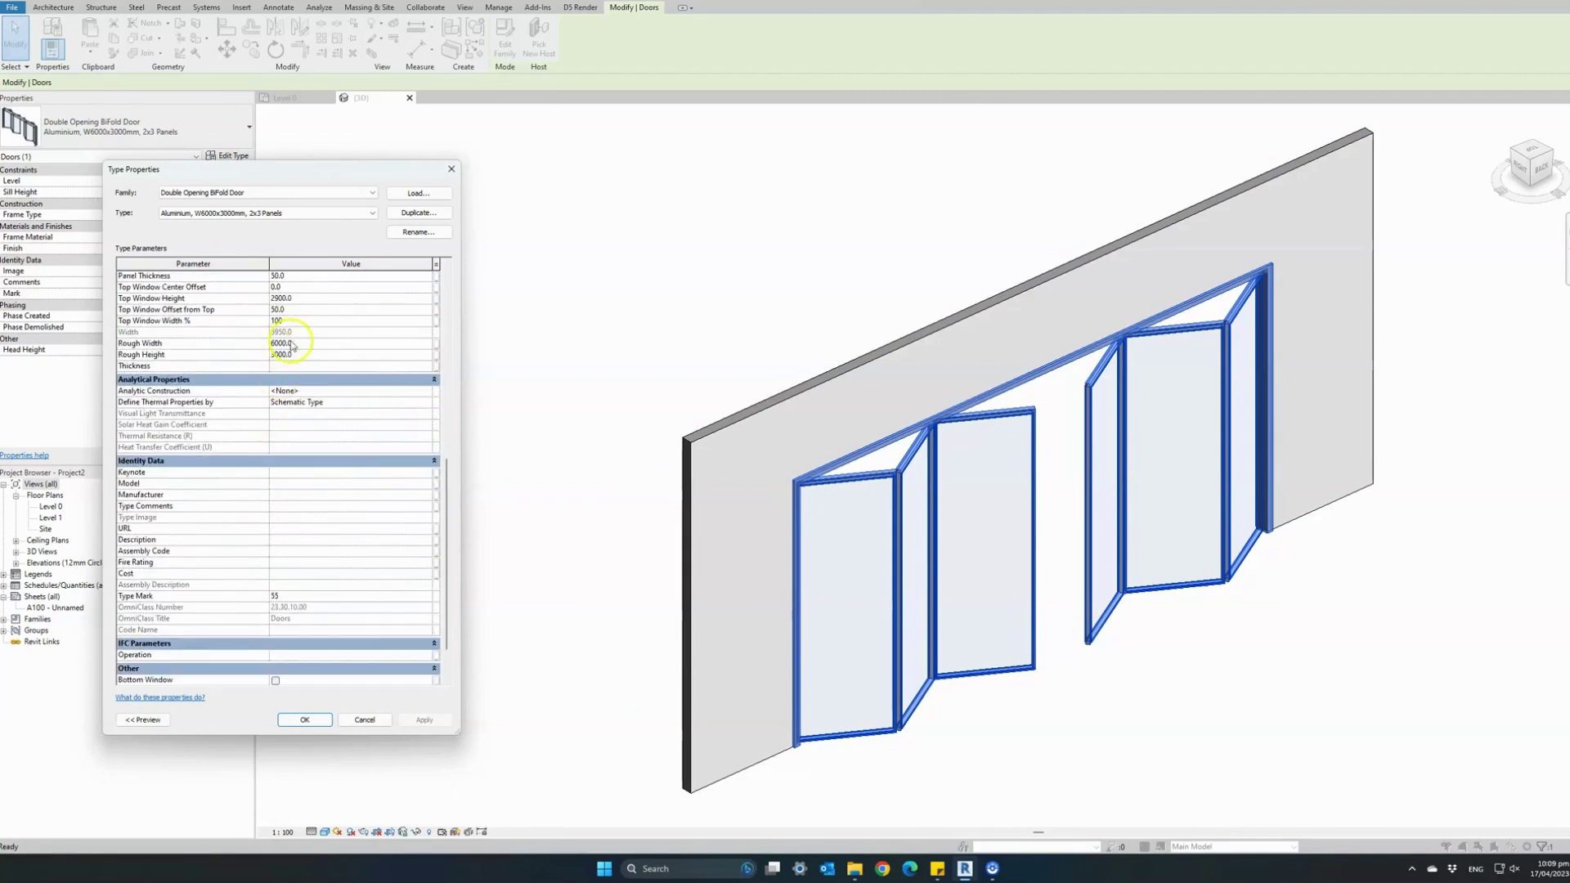
pyautogui.scroll(-2, 302, 356)
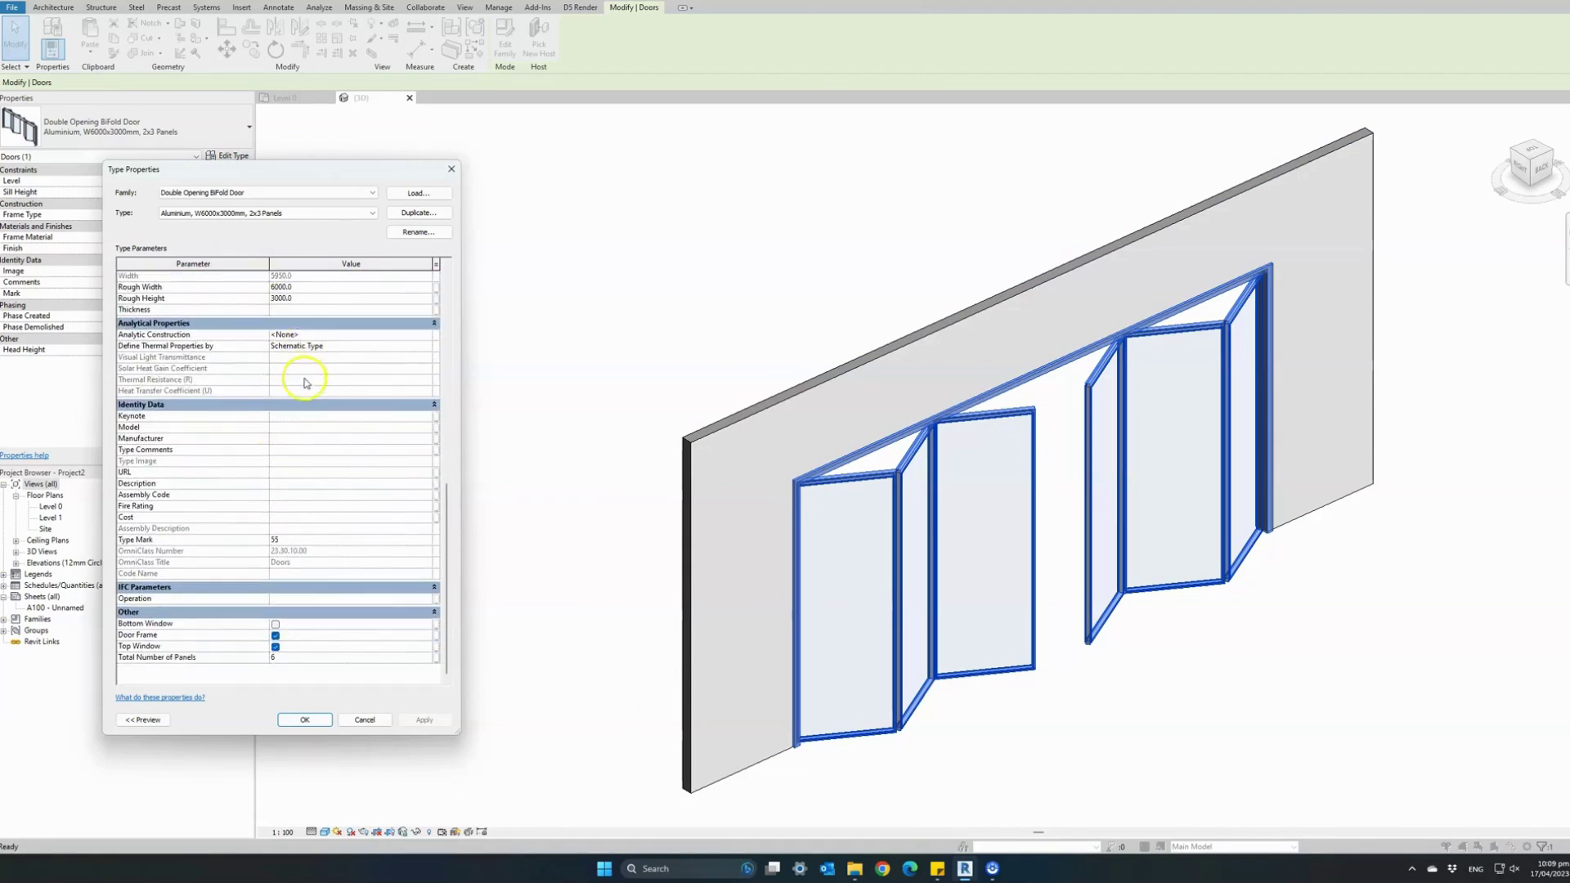
pyautogui.click(293, 659)
pyautogui.click(413, 720)
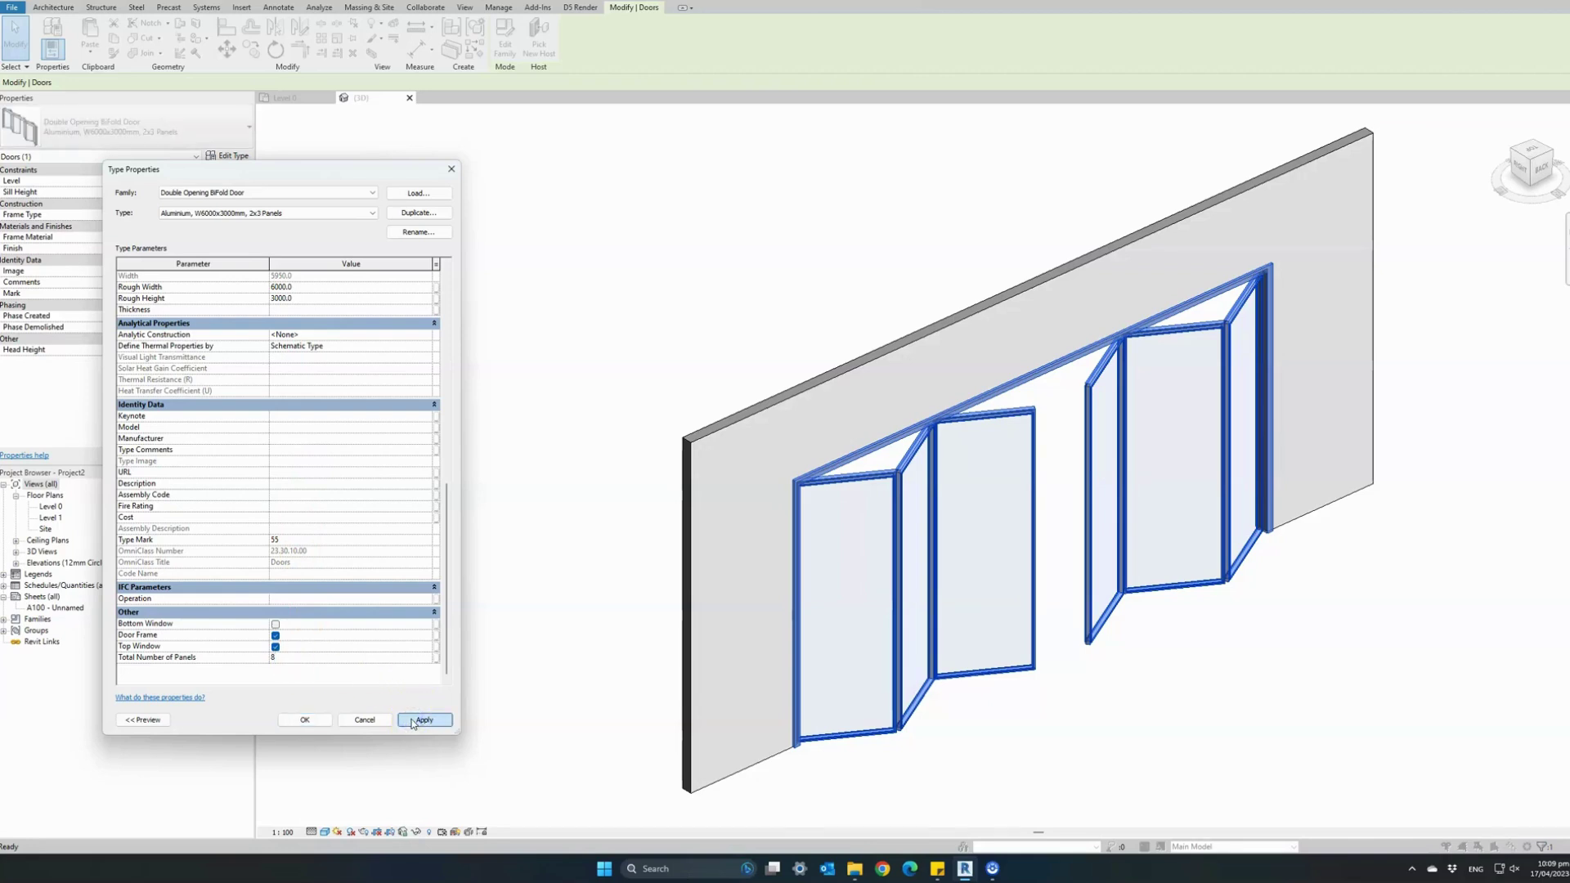
pyautogui.click(285, 659)
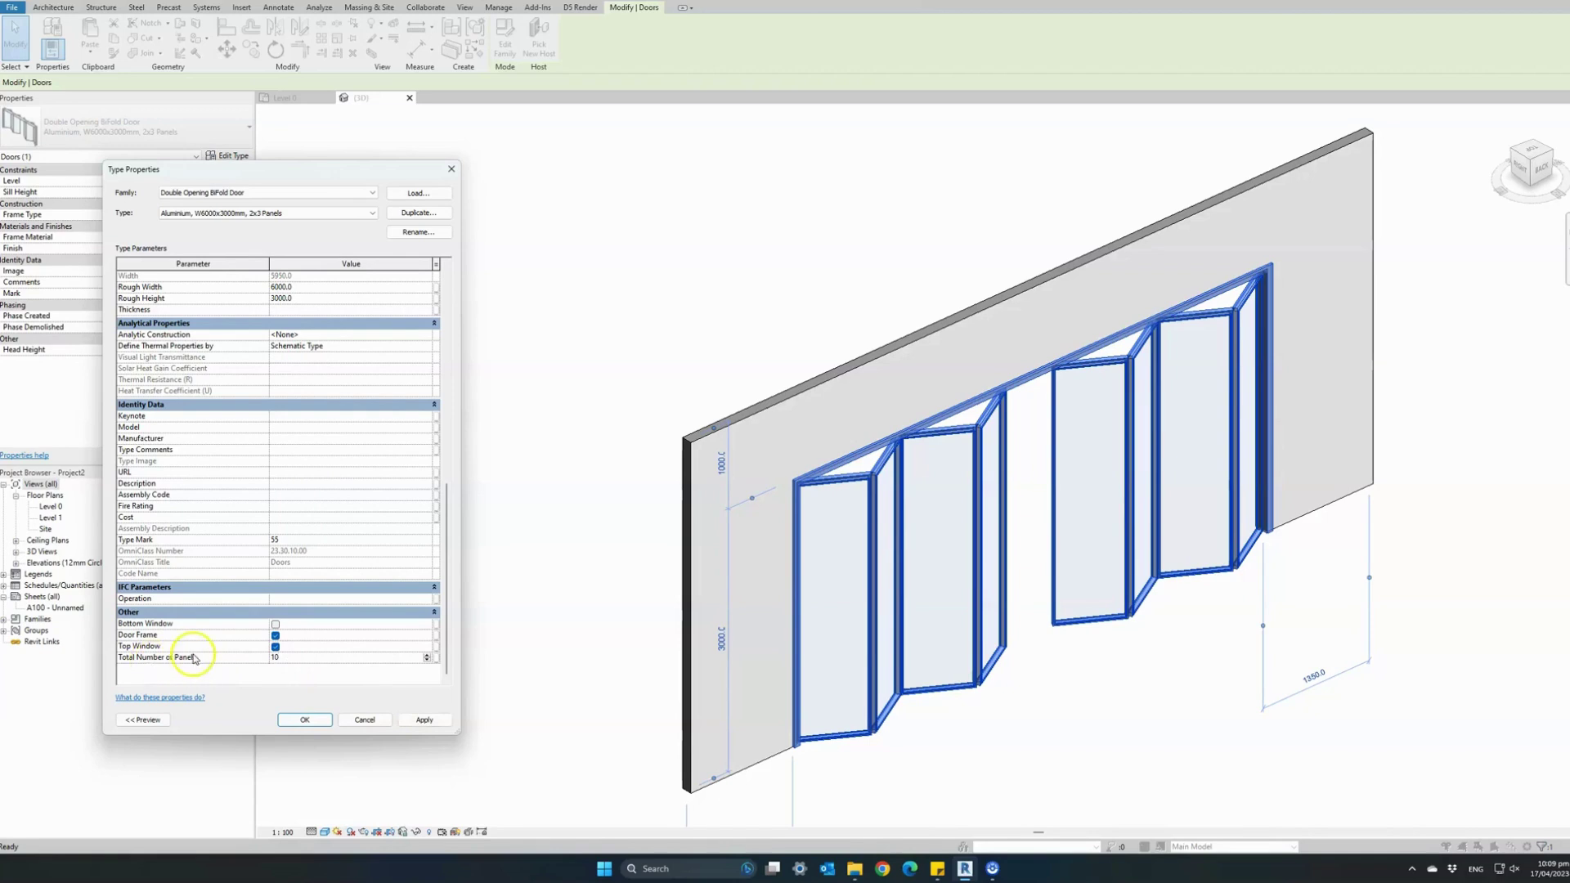
pyautogui.click(412, 721)
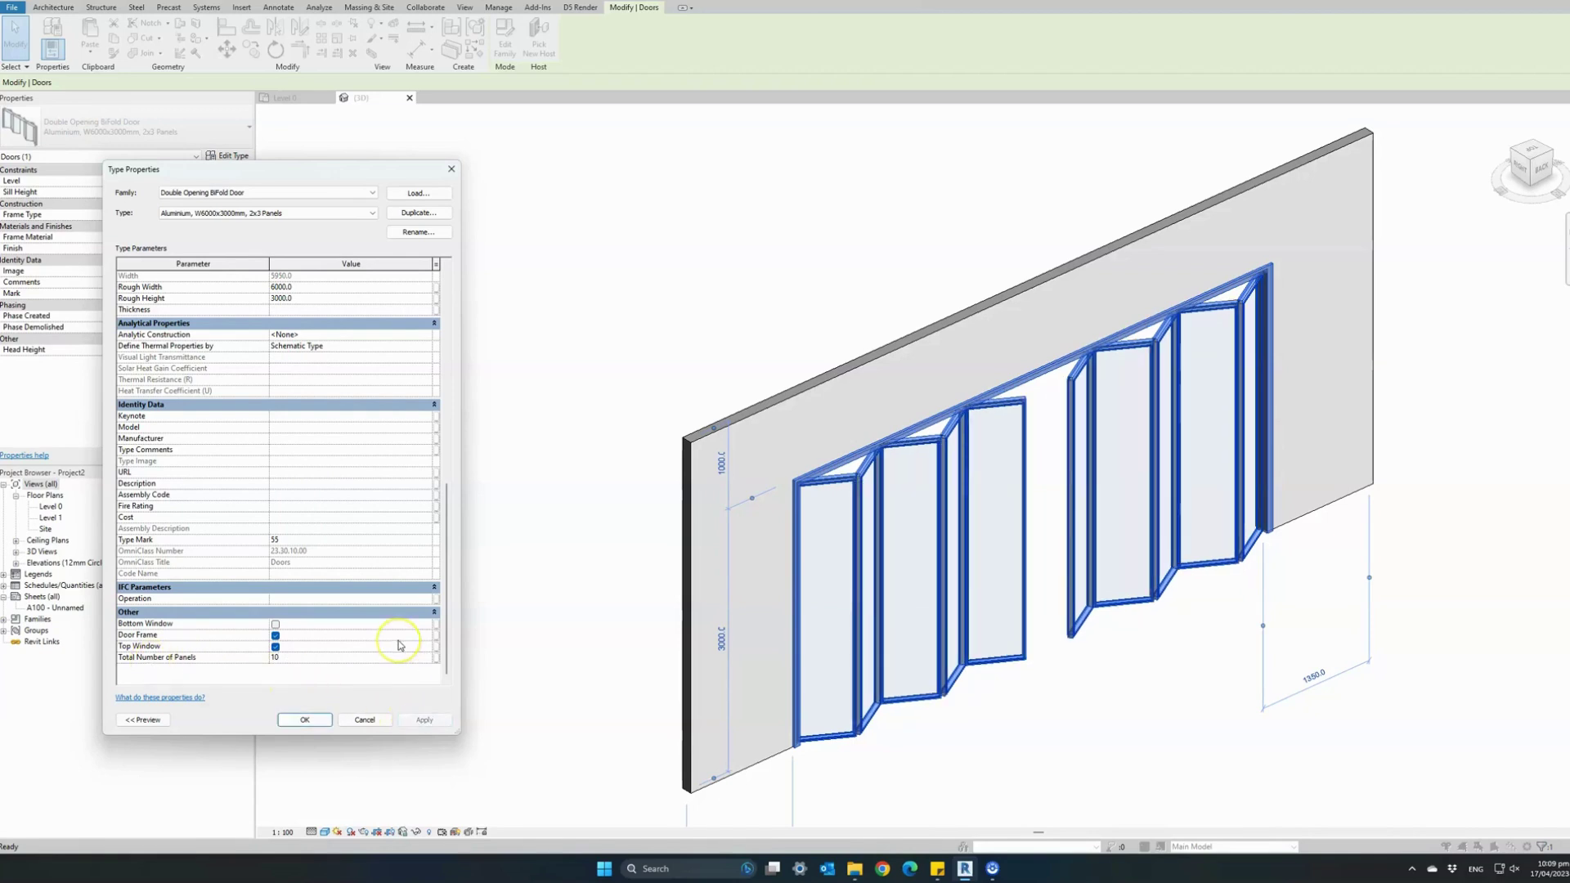
pyautogui.scroll(8, 316, 512)
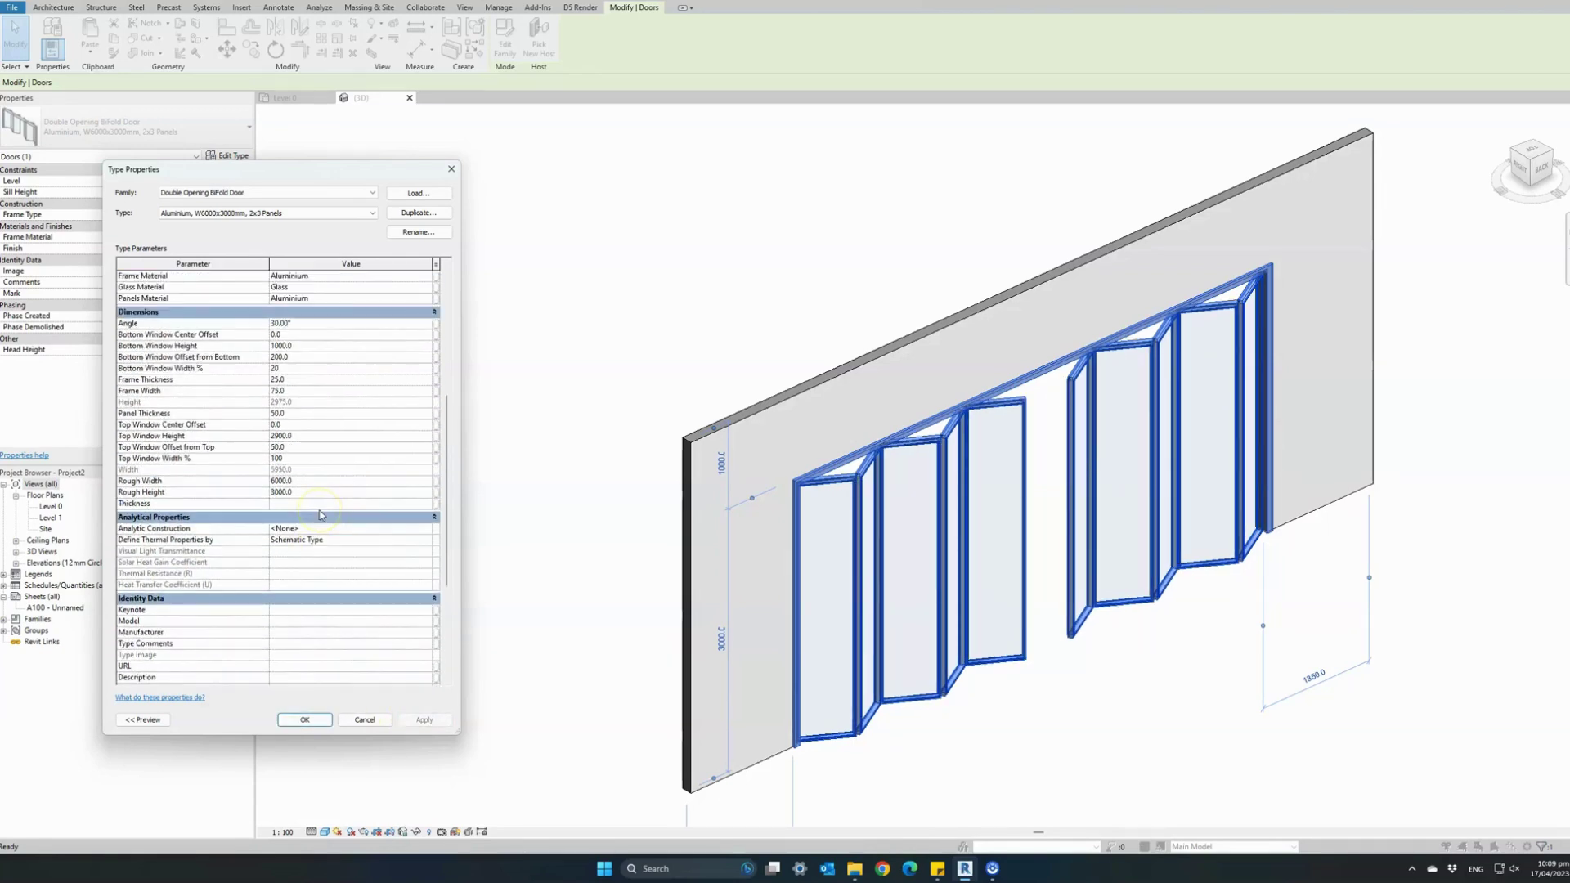
# Step: Set the door type's fold Angle to 0°, then 90°, finally 45°, and close Type Properties
pyautogui.click(310, 407)
pyautogui.write('0')
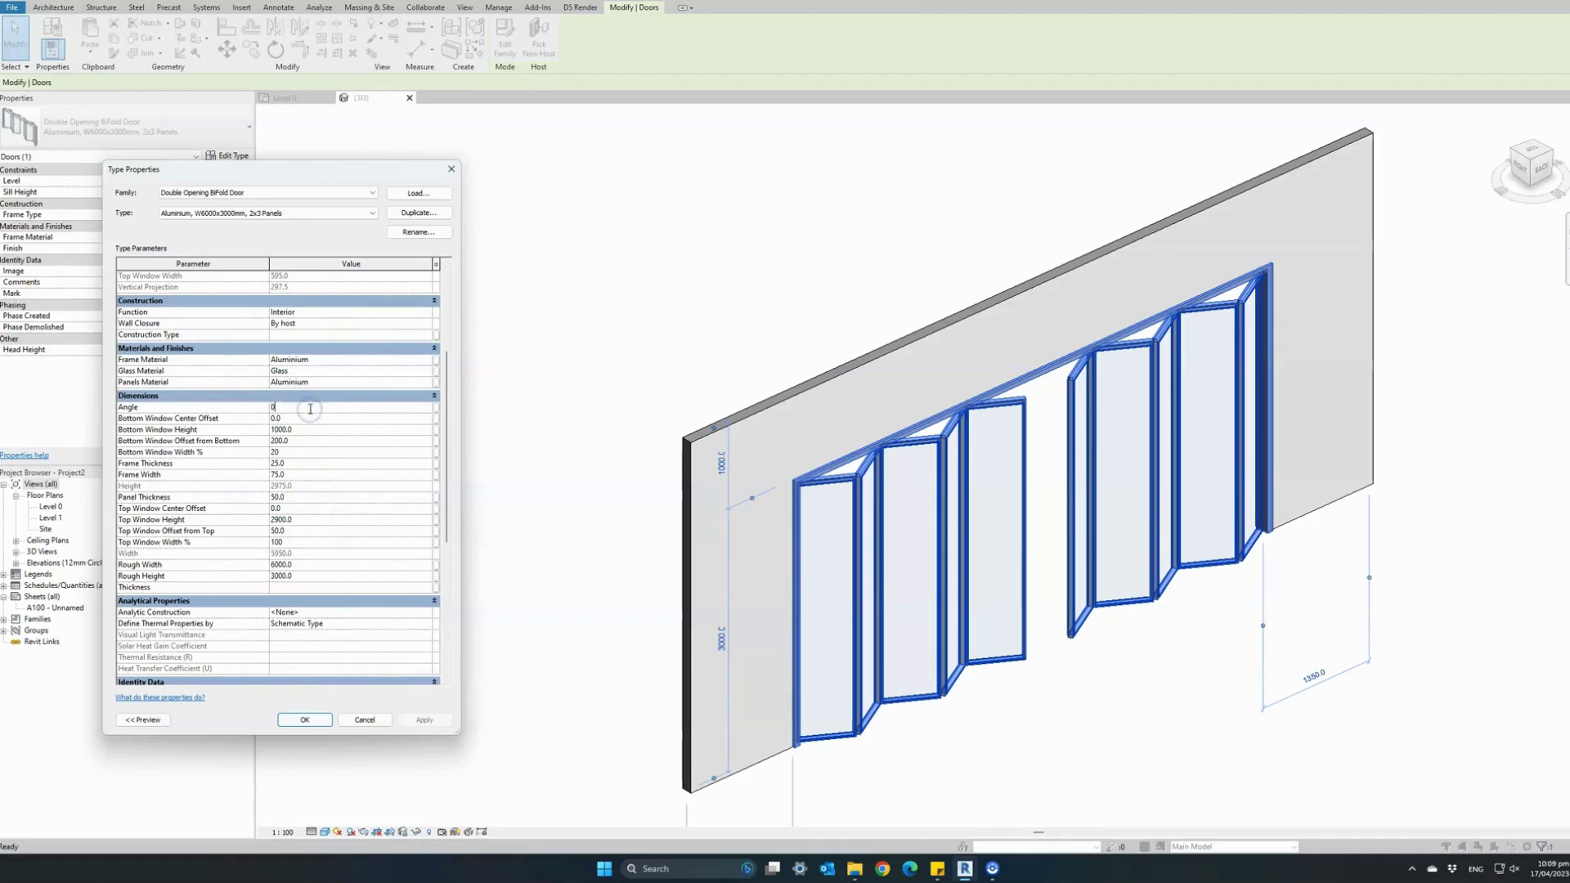
pyautogui.click(421, 719)
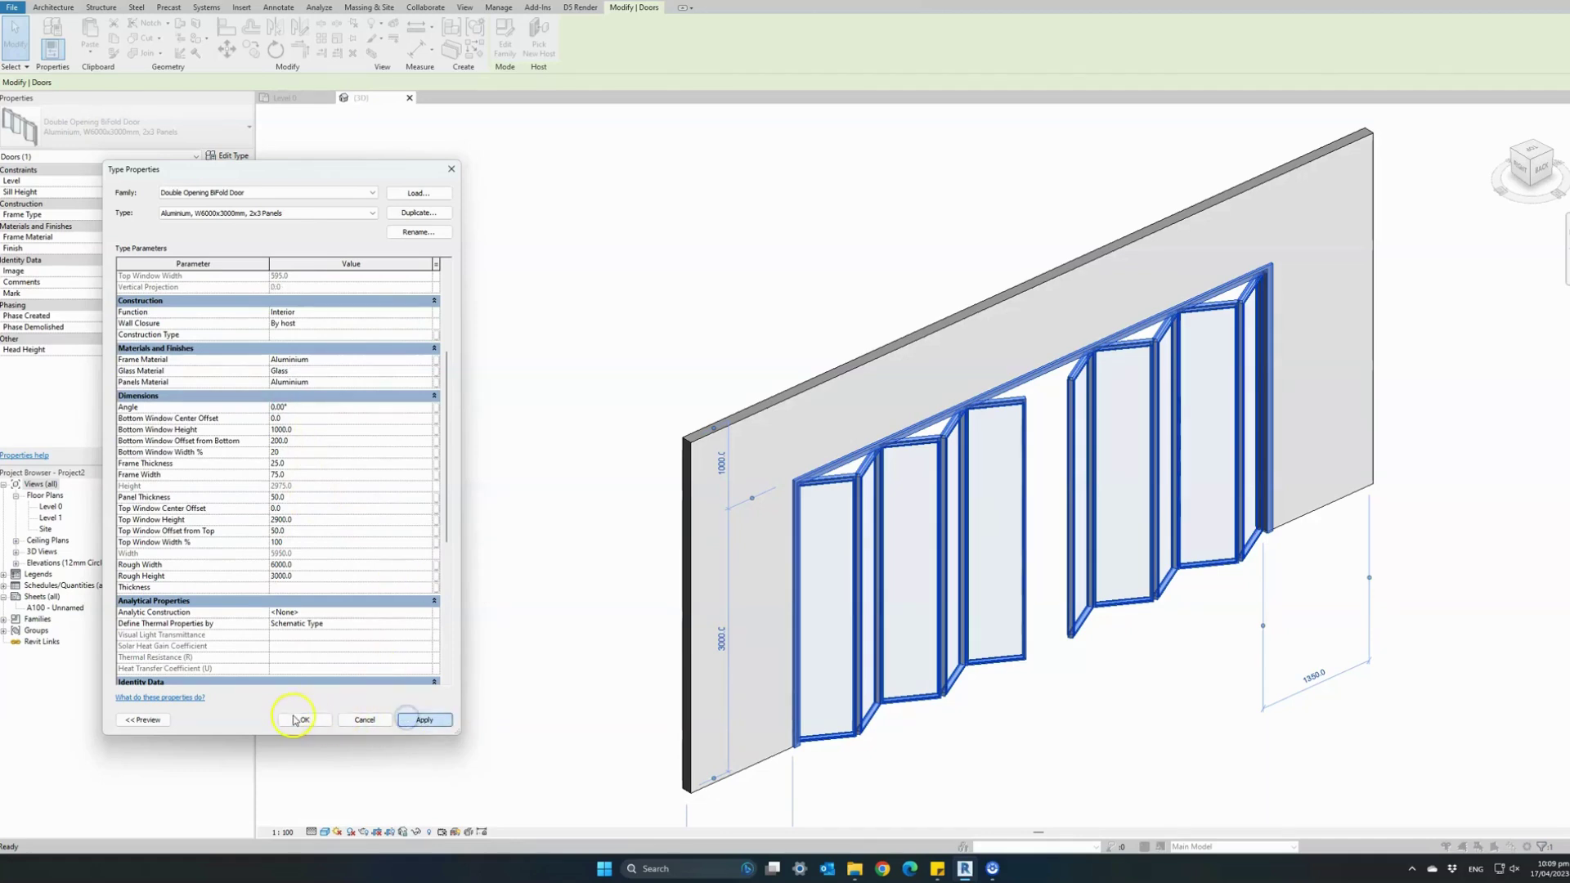
pyautogui.click(313, 405)
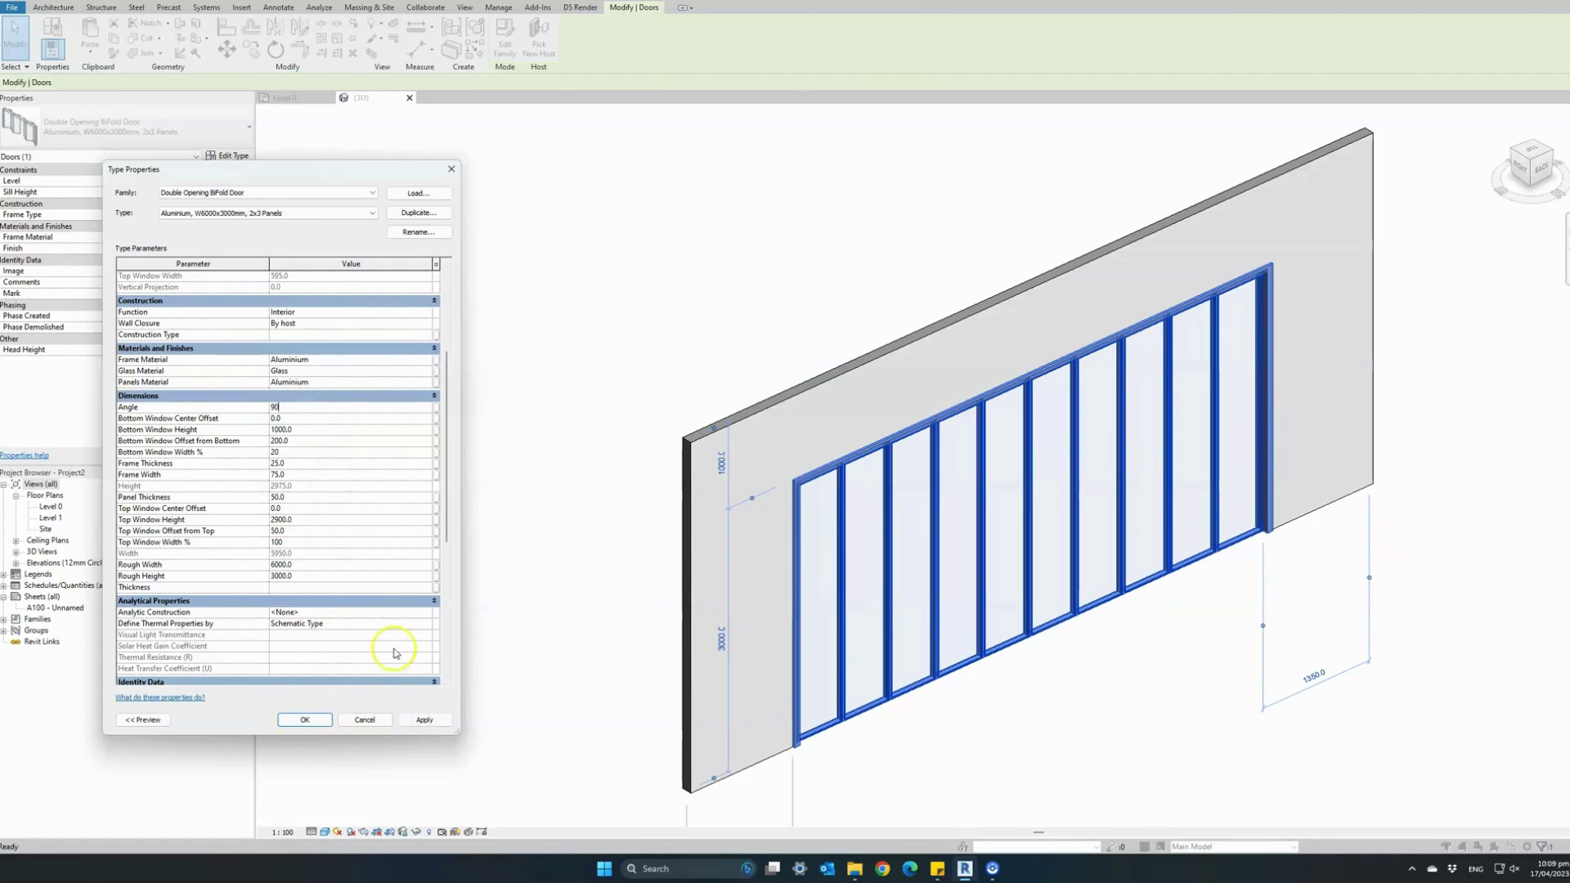
pyautogui.click(424, 720)
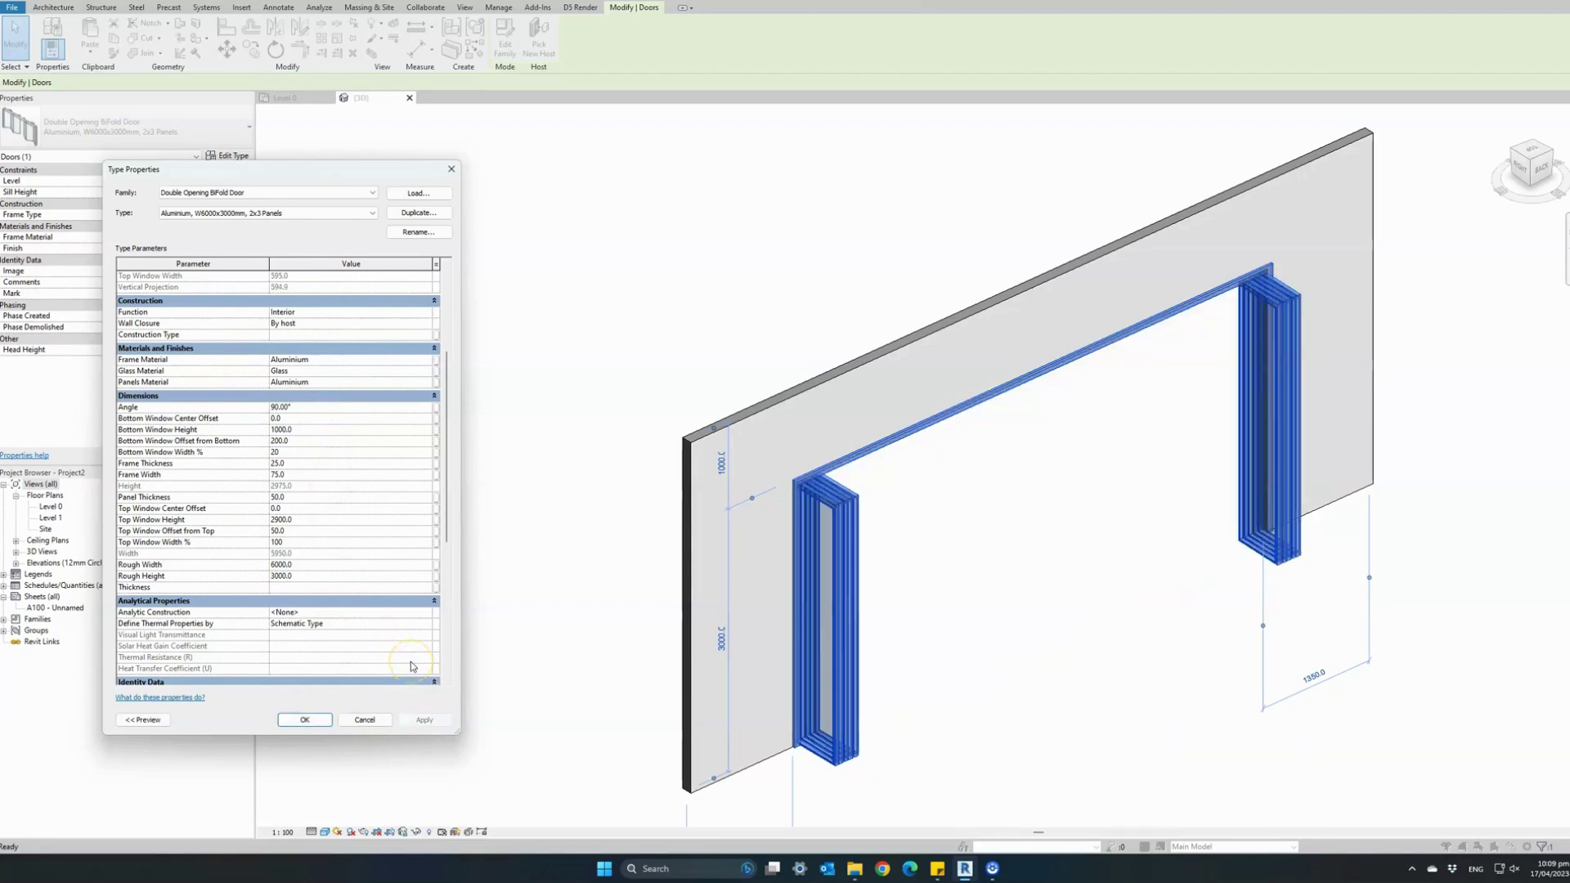
pyautogui.click(315, 406)
pyautogui.click(406, 720)
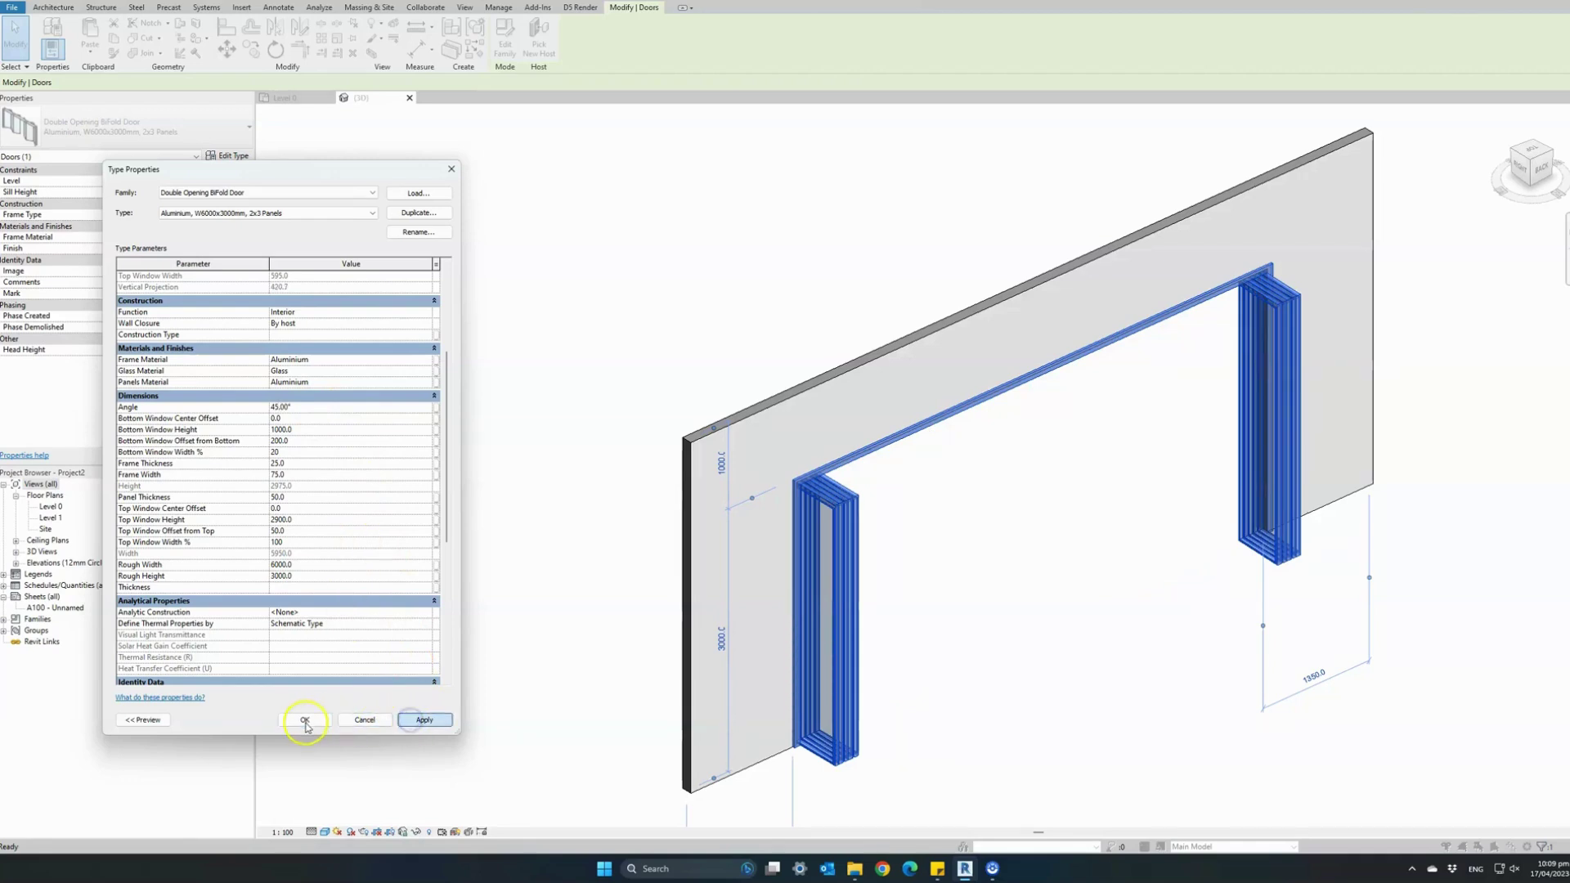
pyautogui.click(305, 720)
pyautogui.click(448, 639)
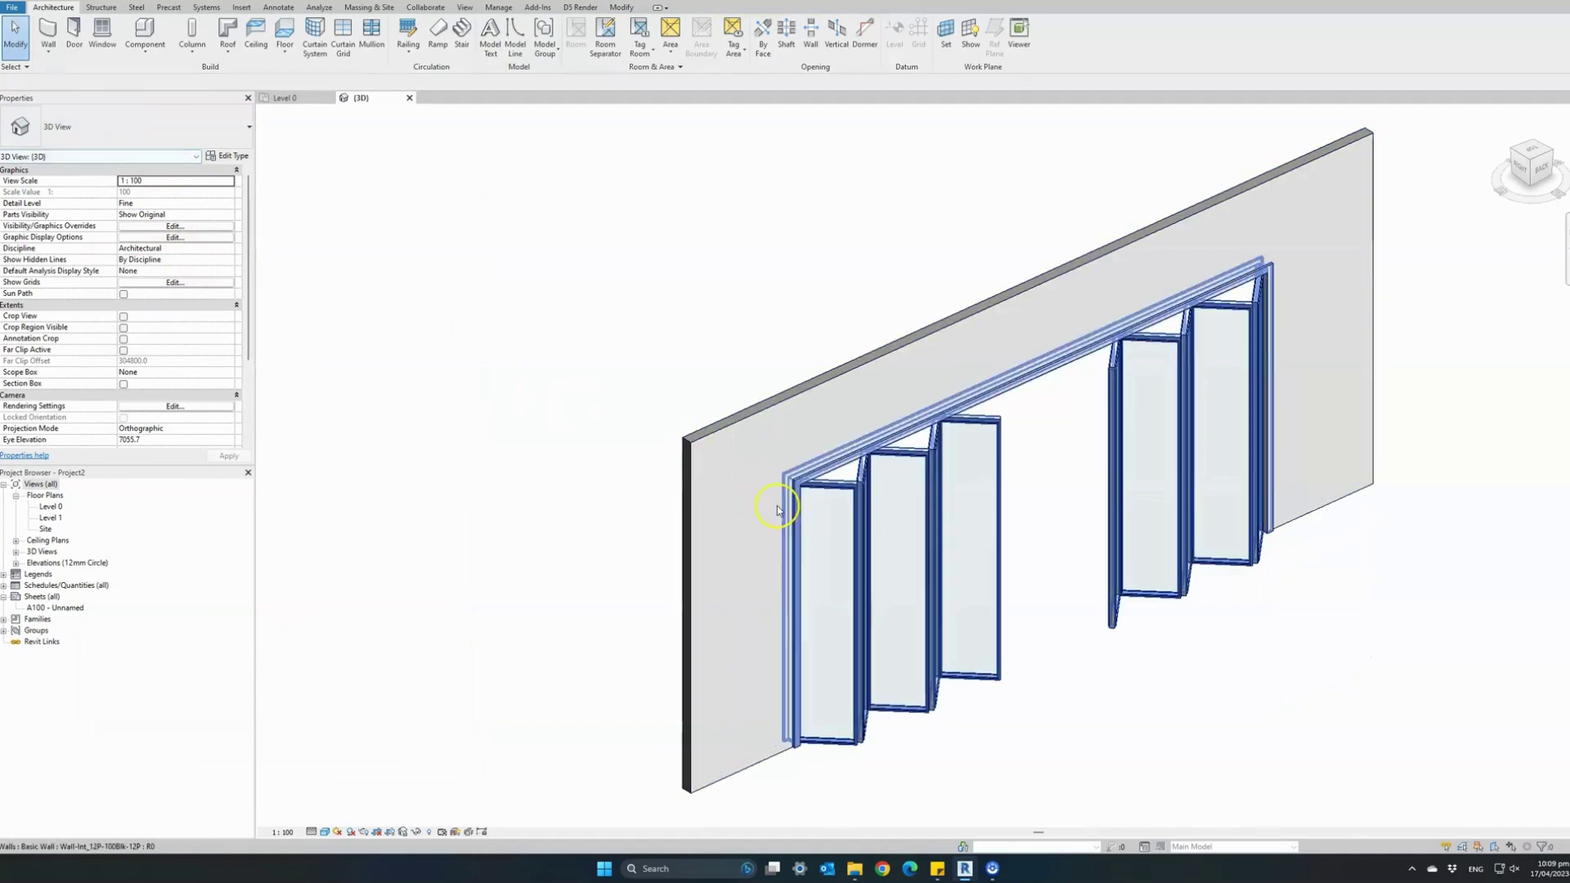
# Step: Switch the door to Wooden W5000xH3000mm 2x2 Panels, No Window and use the Realistic visual style
pyautogui.click(823, 536)
pyautogui.click(188, 127)
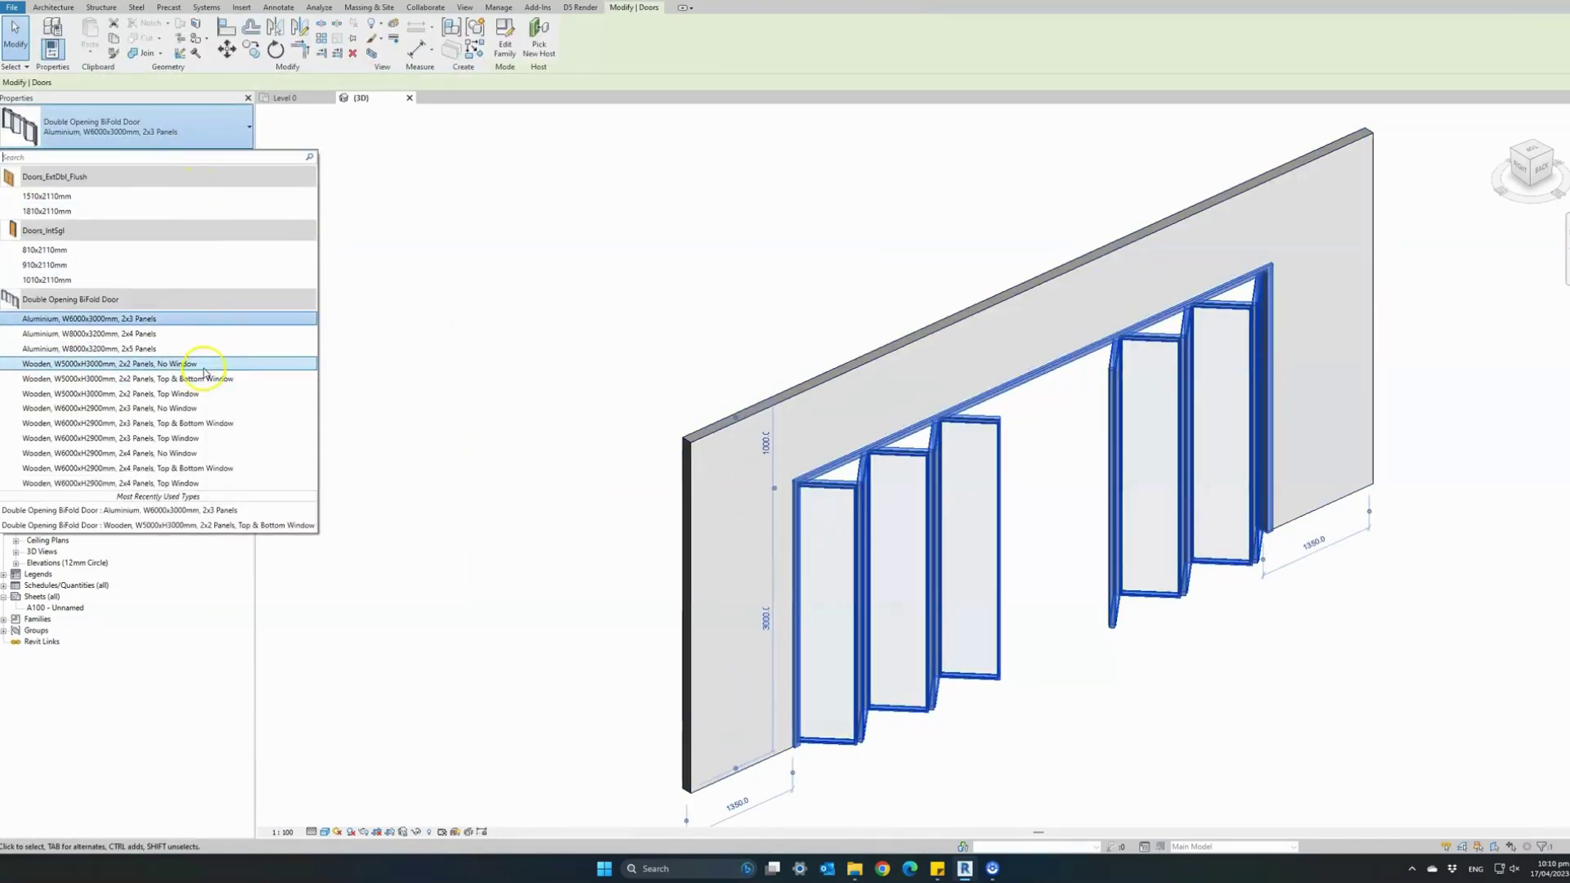
pyautogui.click(478, 407)
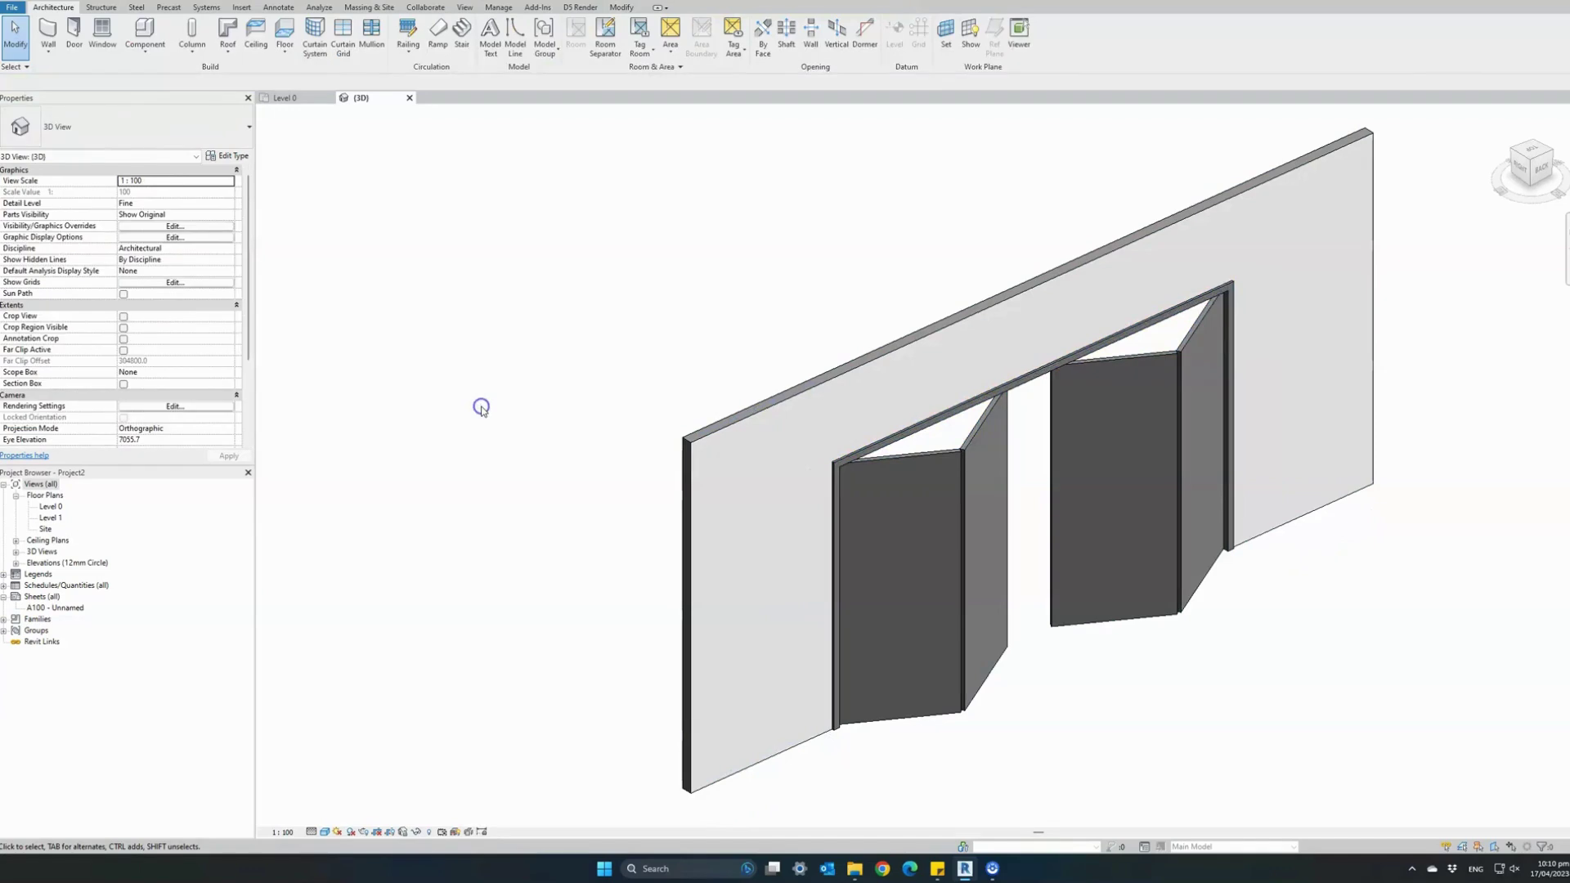
pyautogui.click(325, 832)
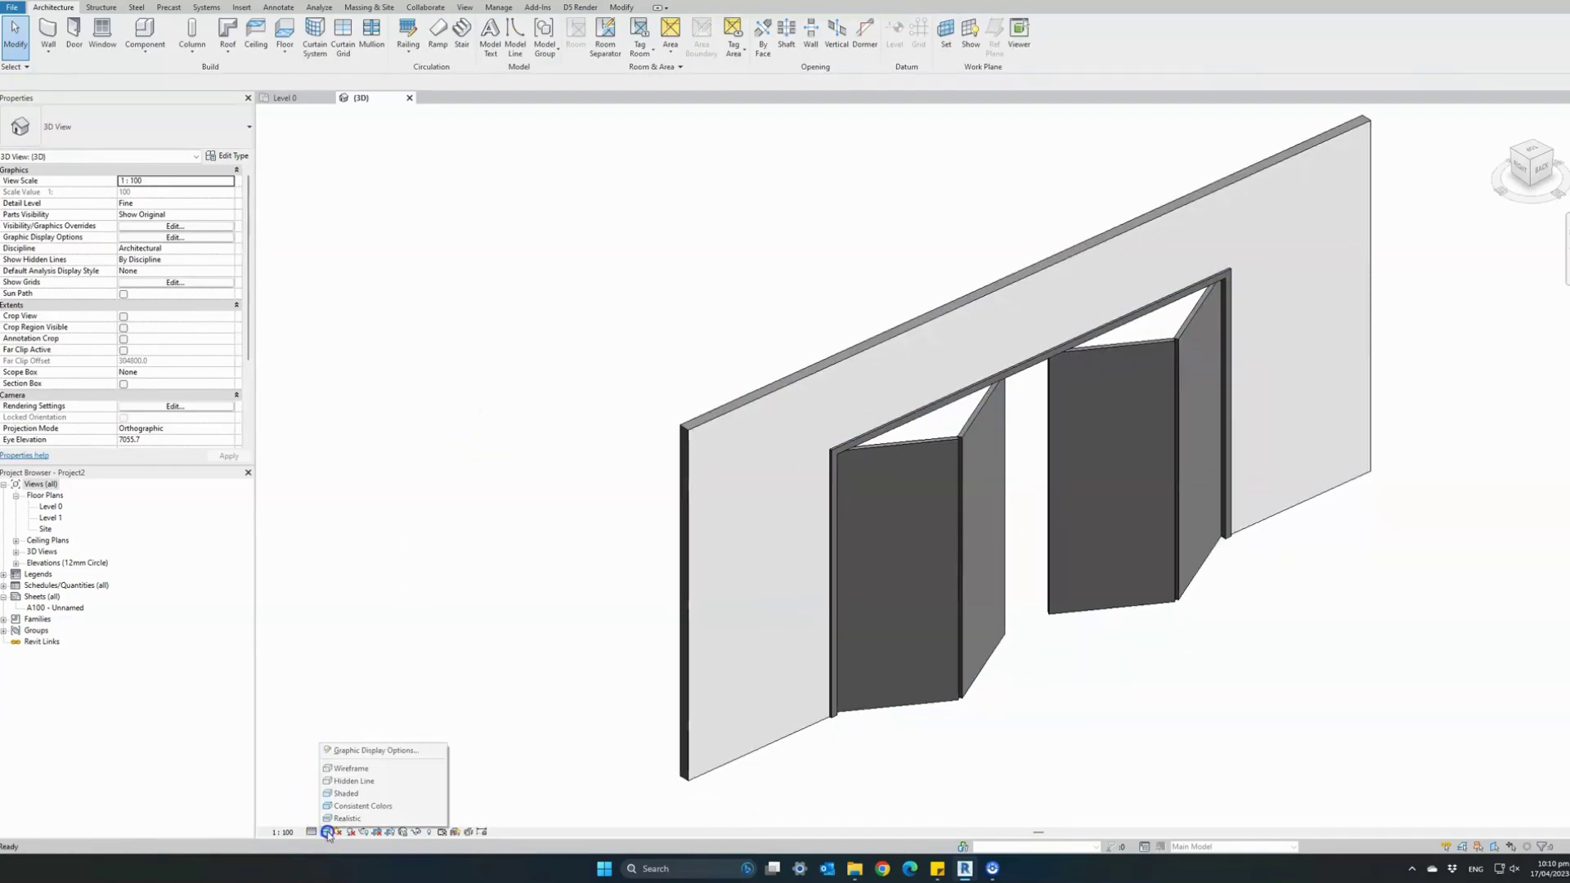
pyautogui.click(340, 818)
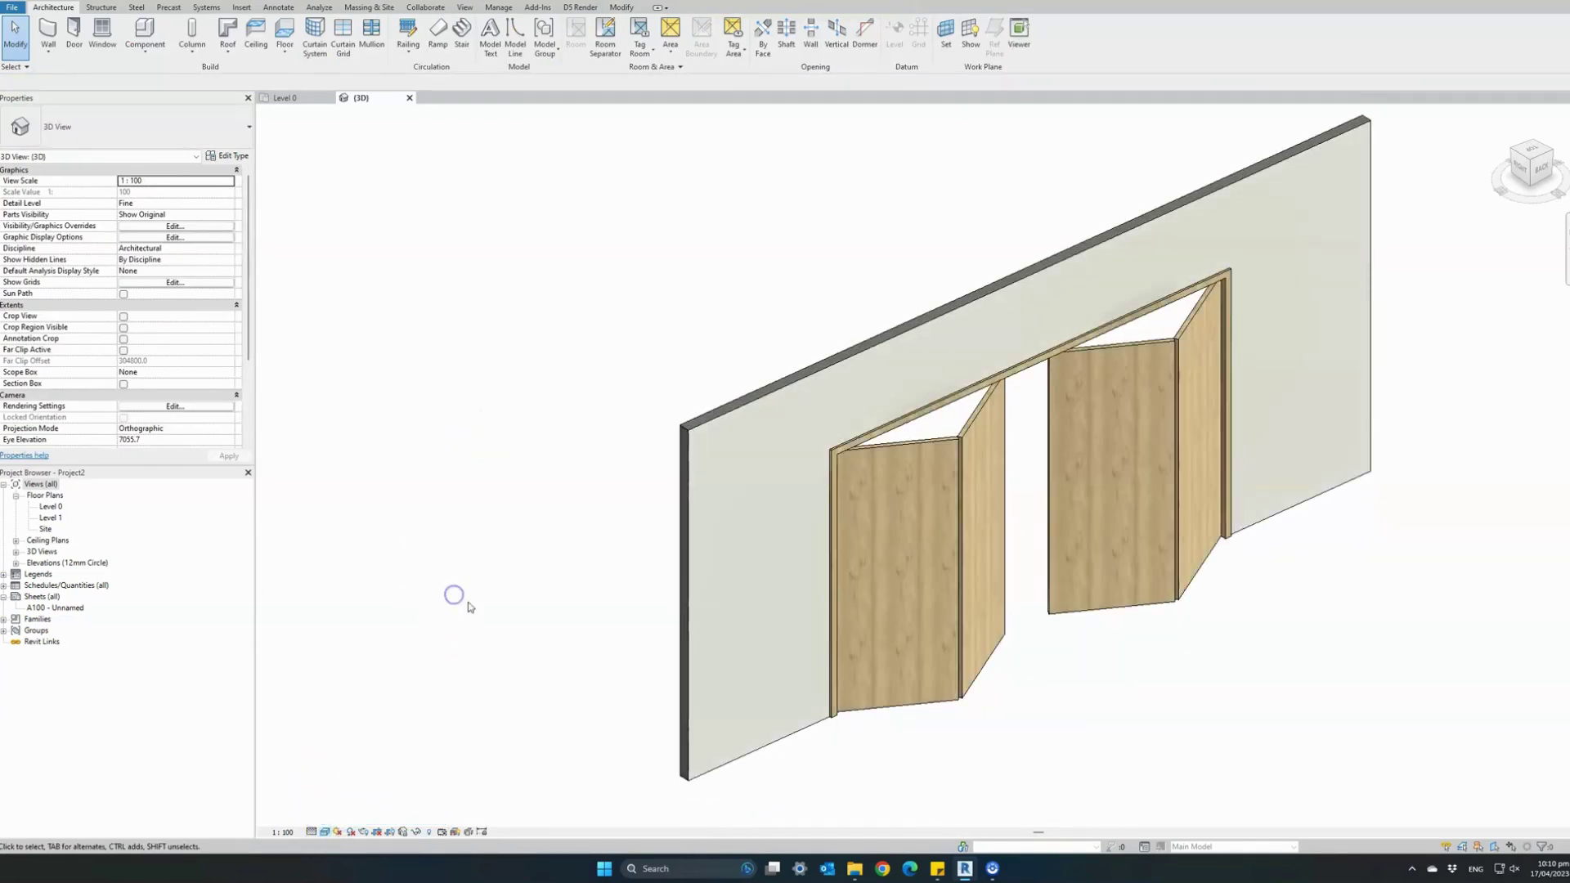
# Step: Give the wooden door type 8 panels and a Rough Width of 6000
pyautogui.click(864, 581)
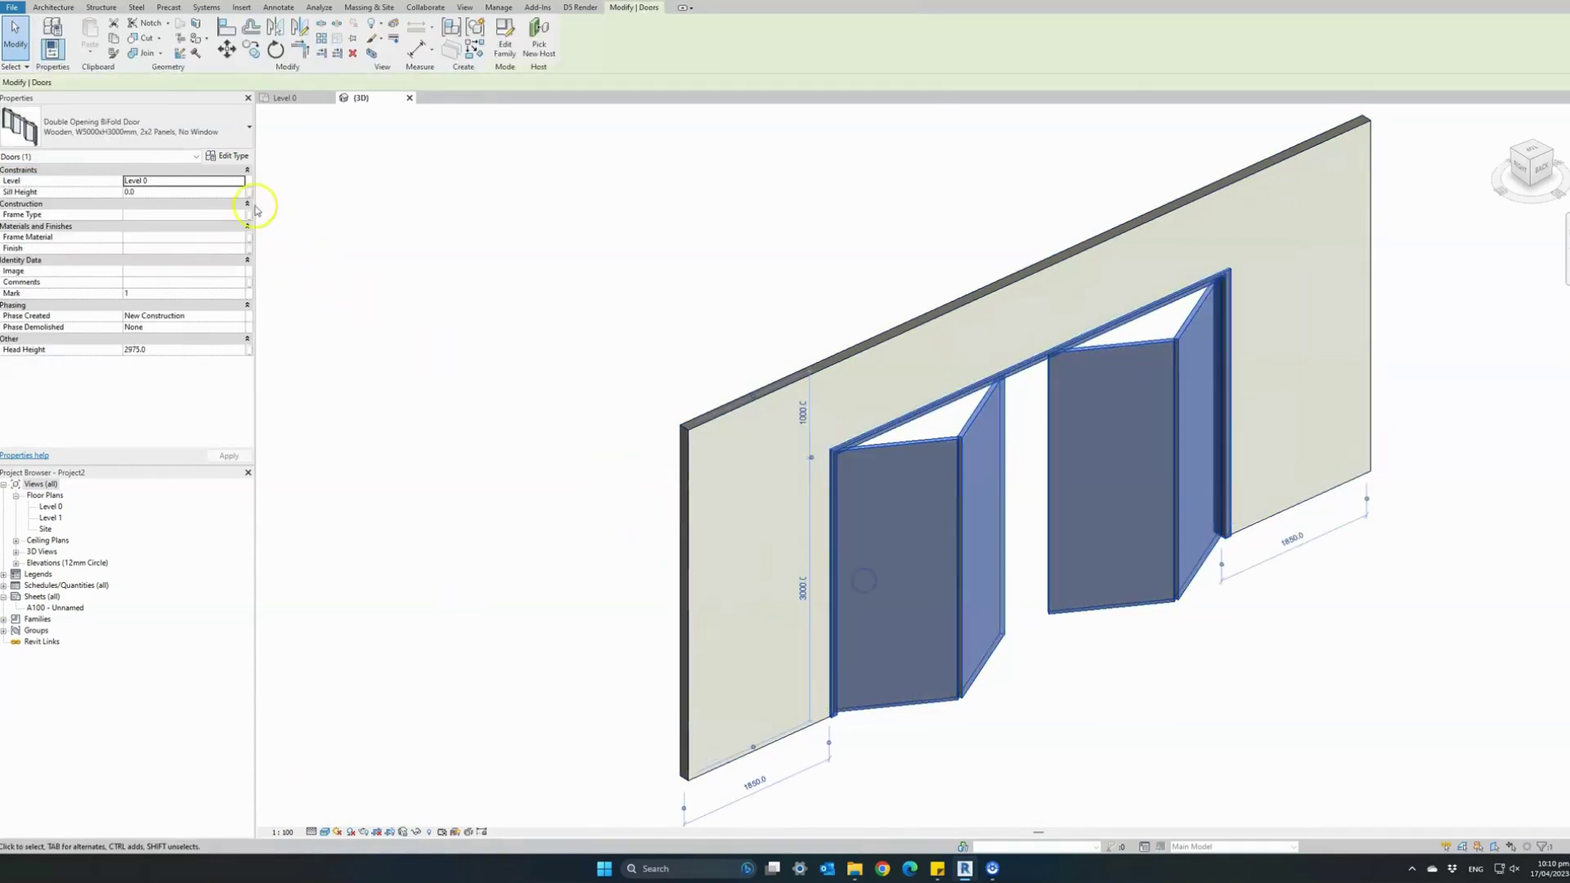
pyautogui.click(224, 157)
pyautogui.scroll(-10, 262, 562)
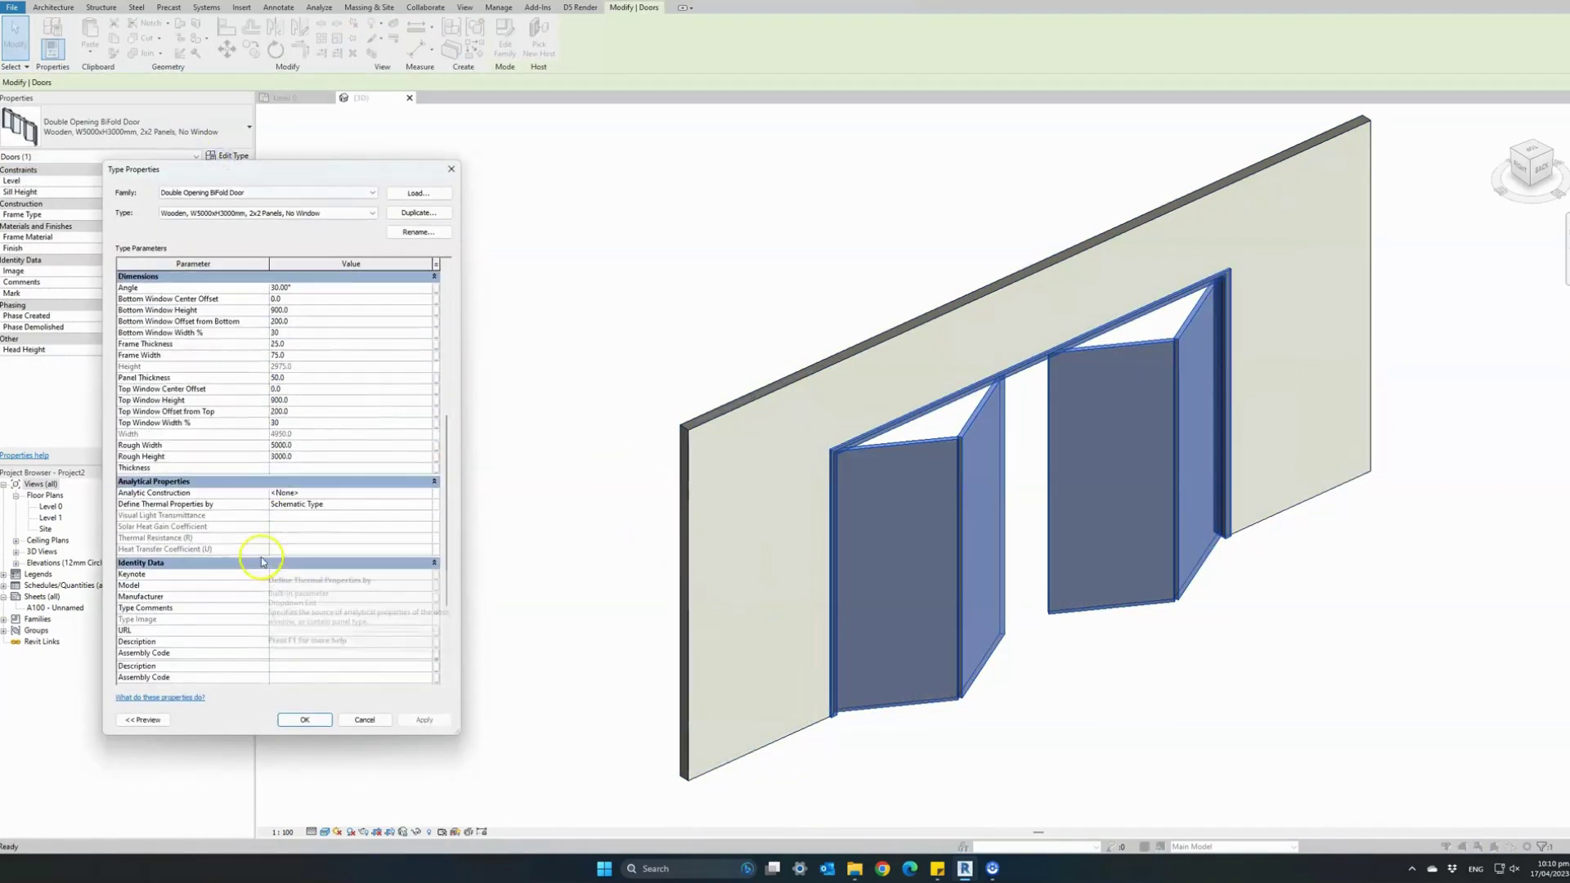
pyautogui.click(284, 659)
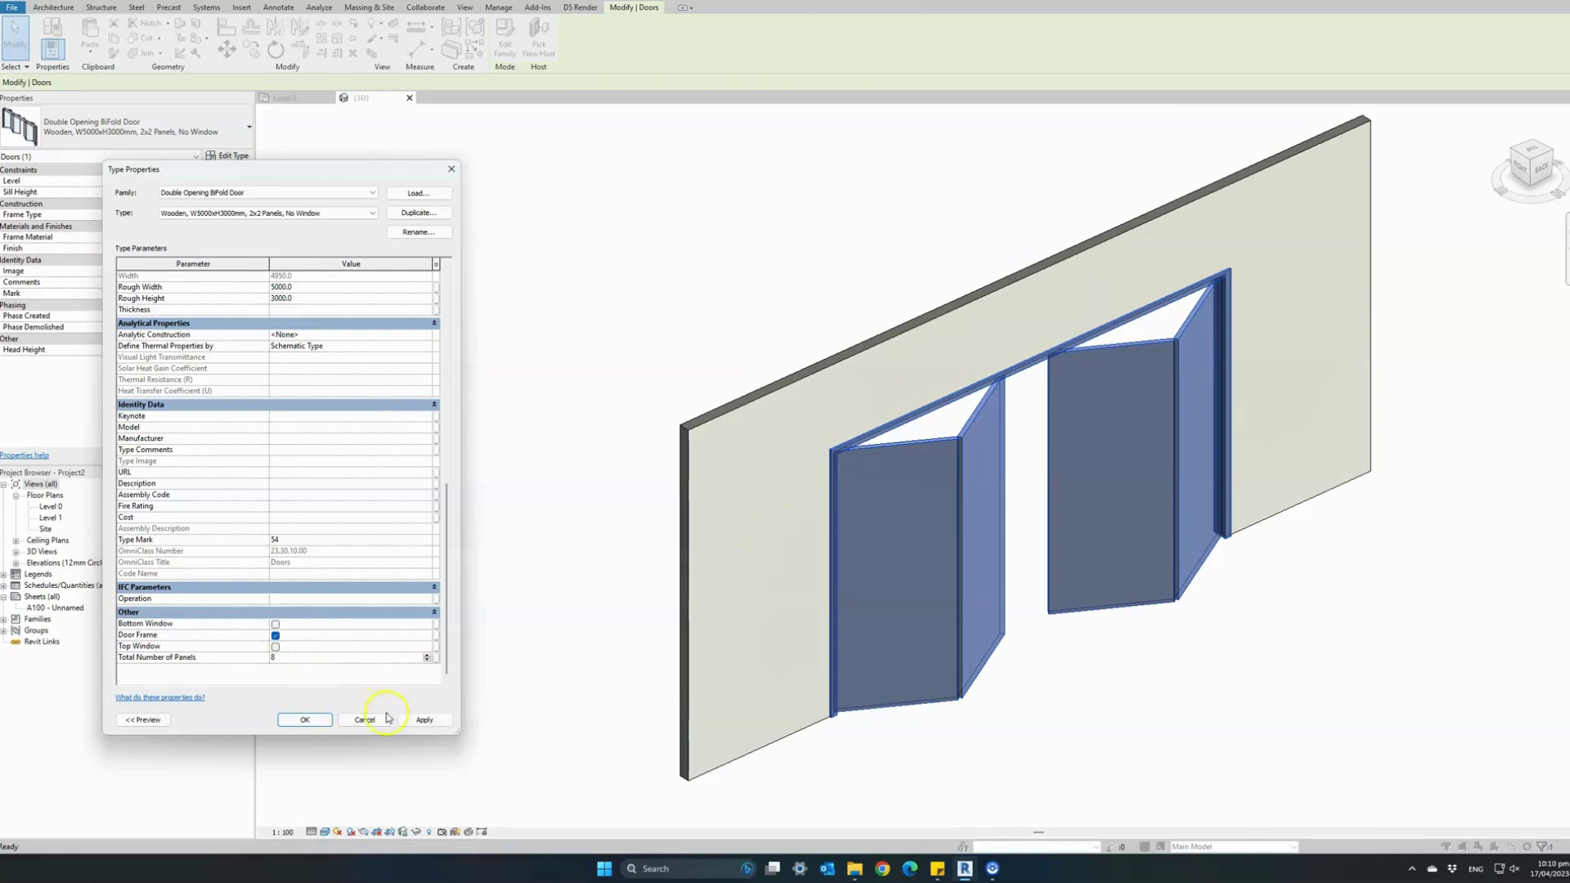
pyautogui.write('8')
pyautogui.click(413, 720)
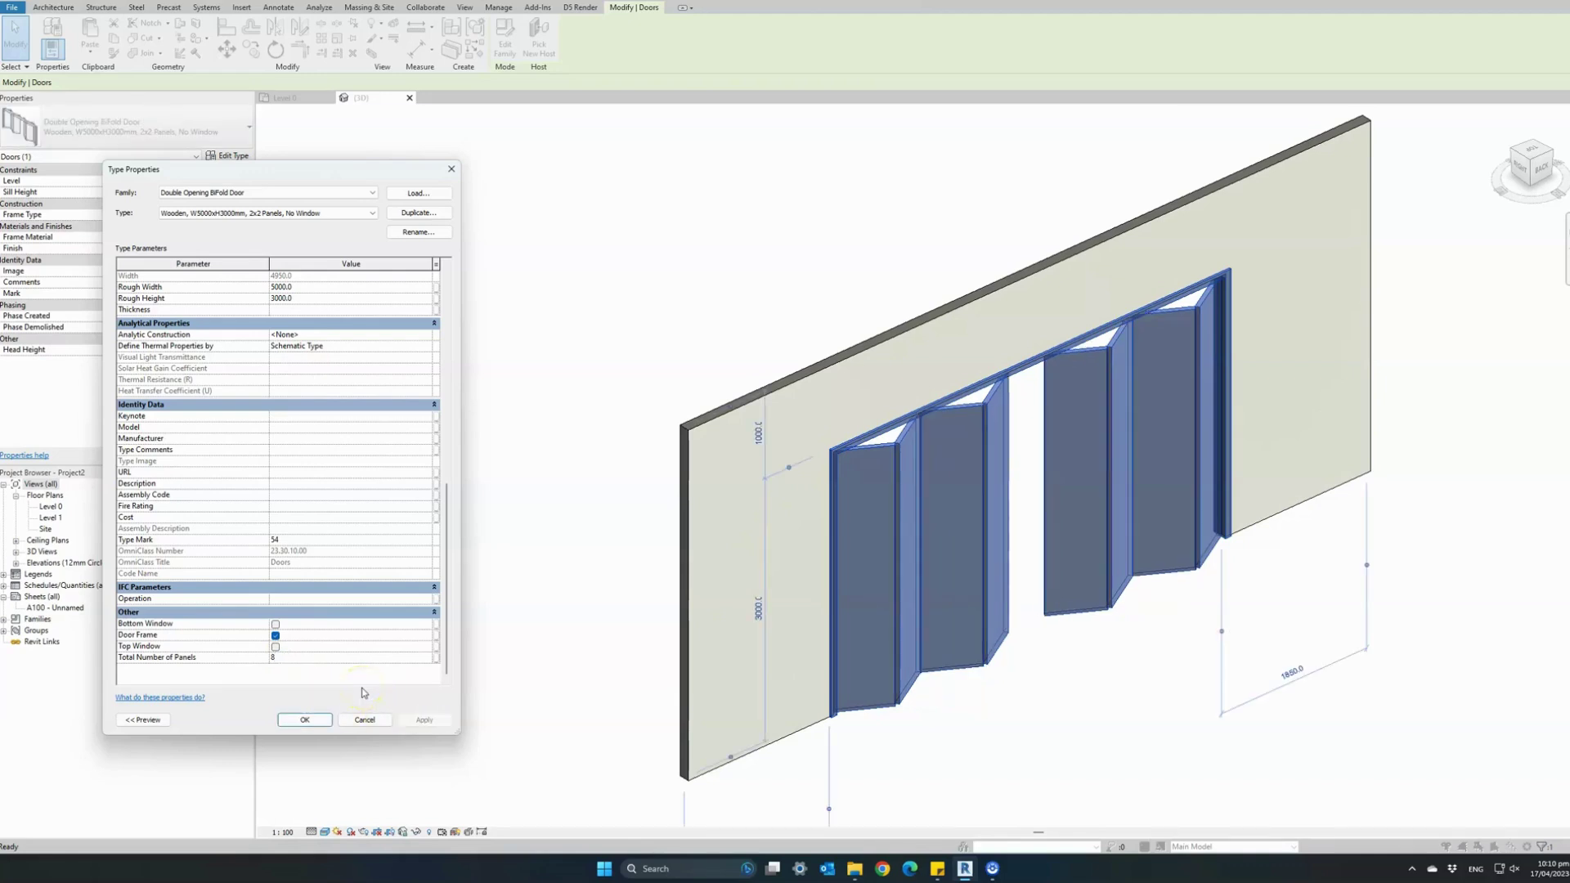
pyautogui.scroll(4, 341, 532)
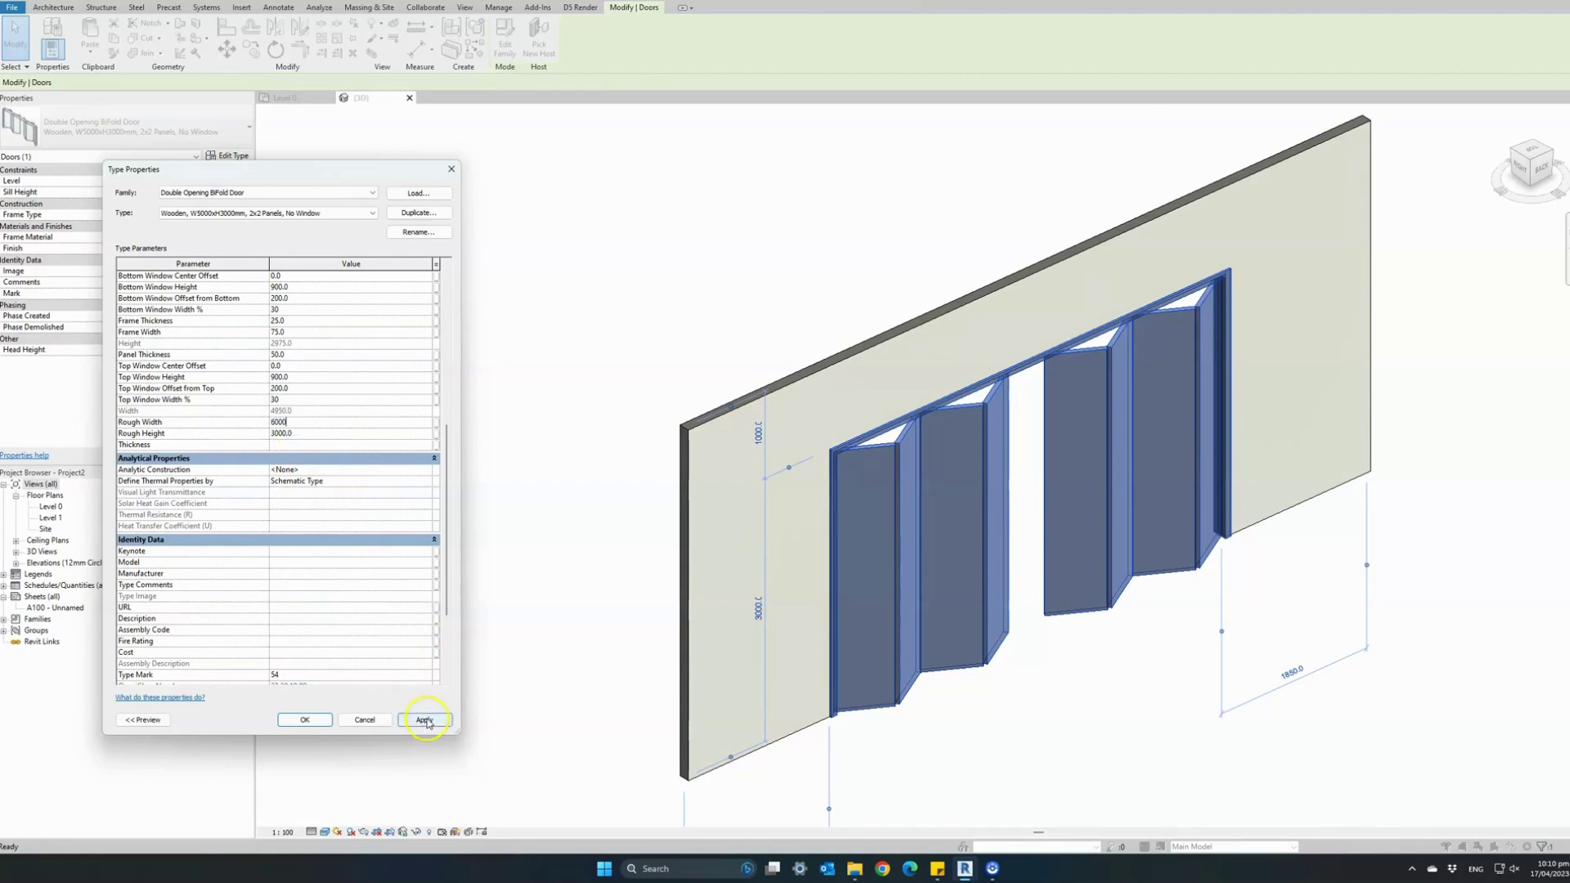
pyautogui.click(424, 720)
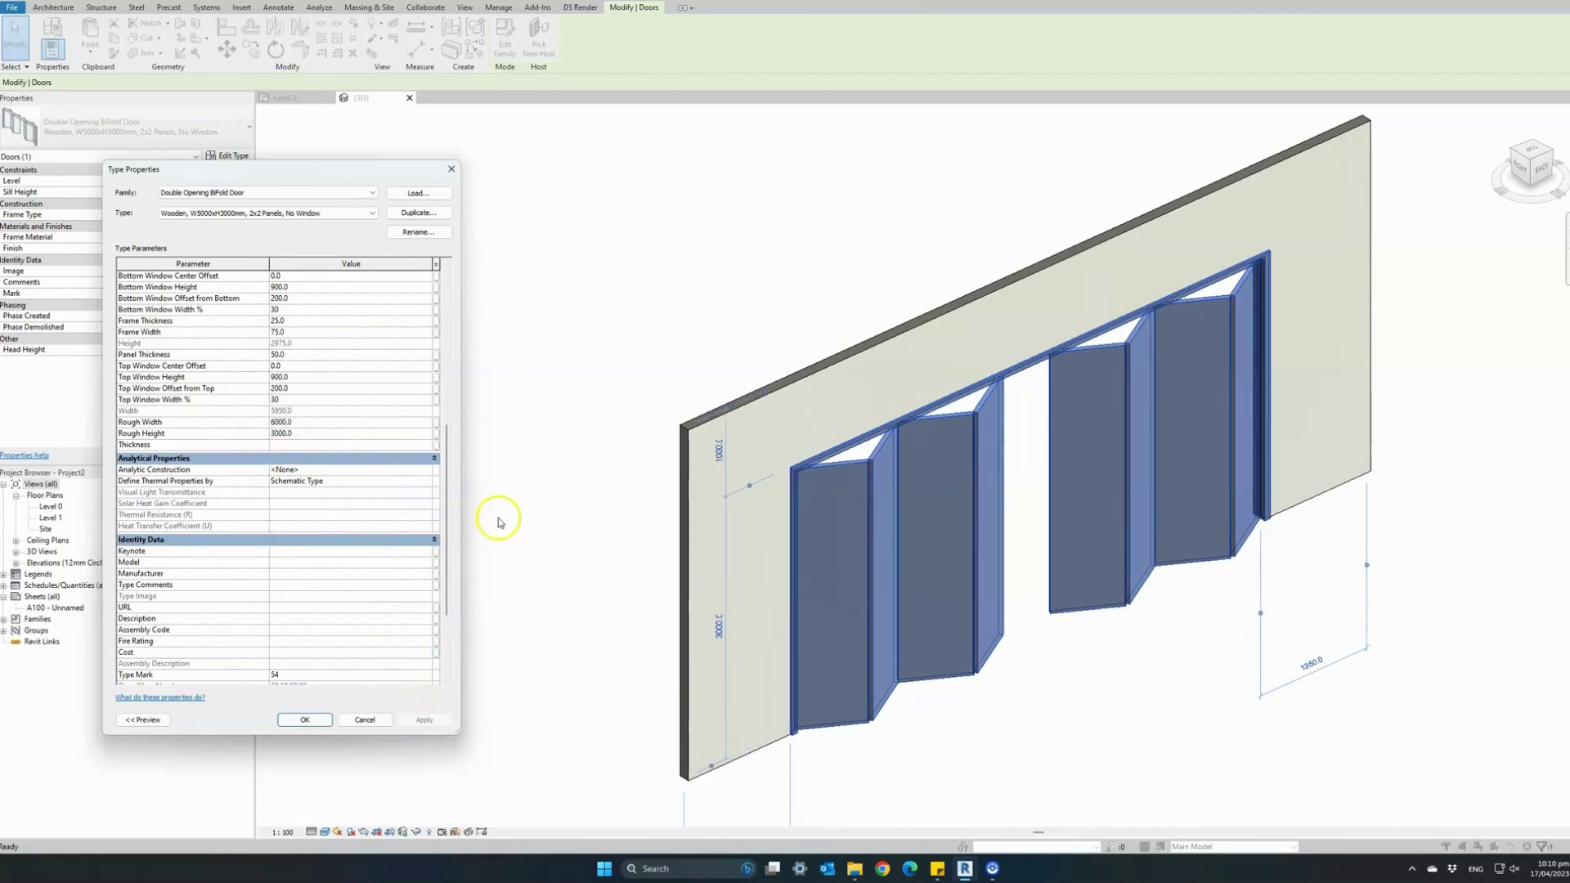
pyautogui.click(303, 720)
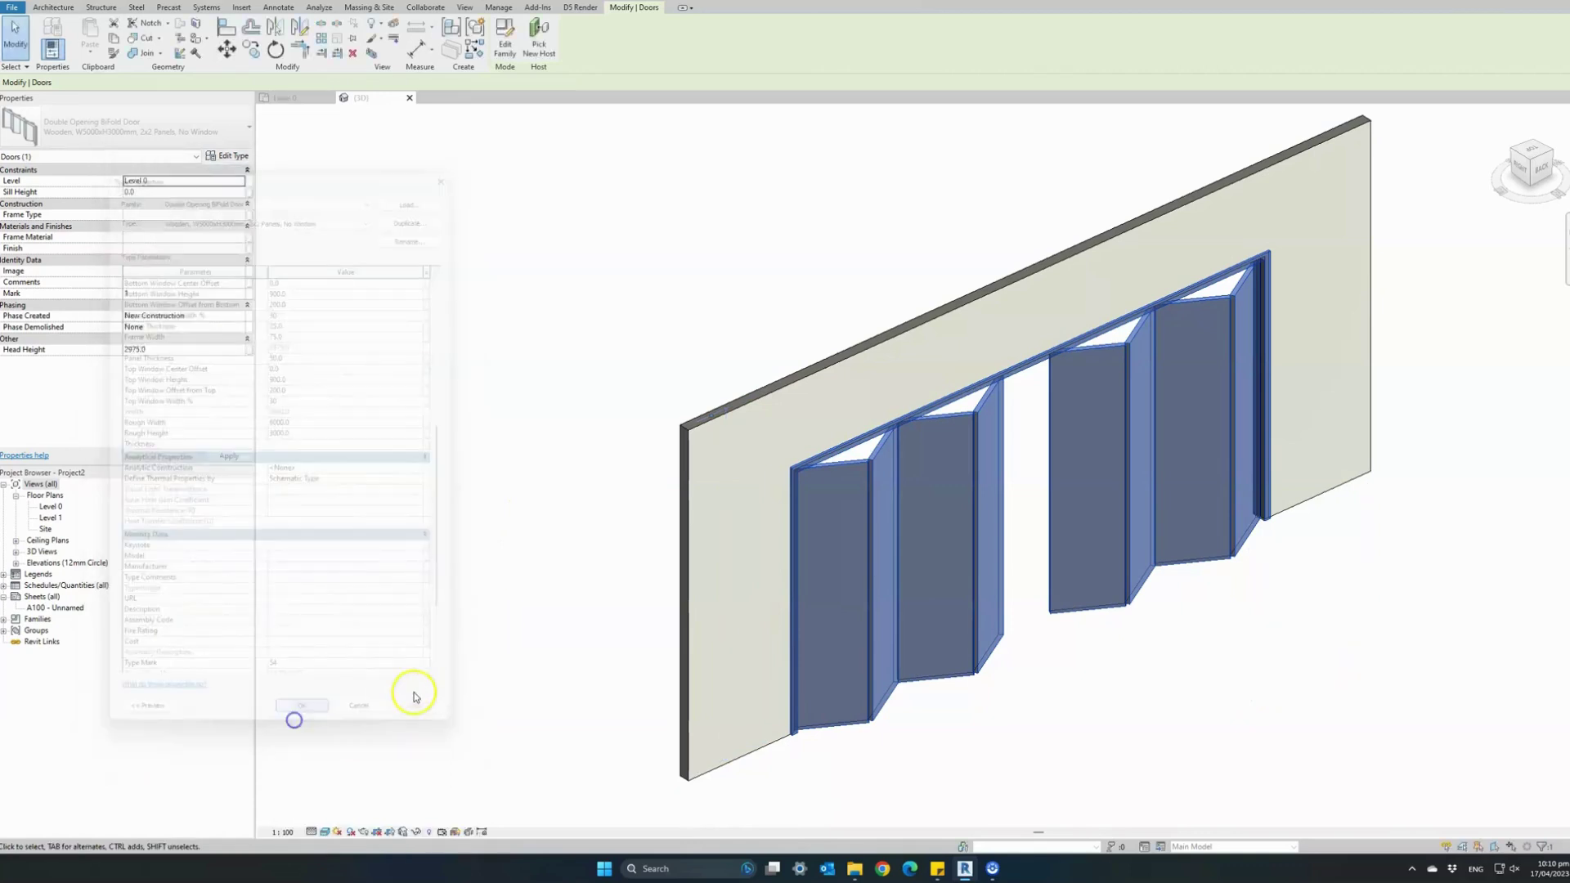
pyautogui.click(530, 661)
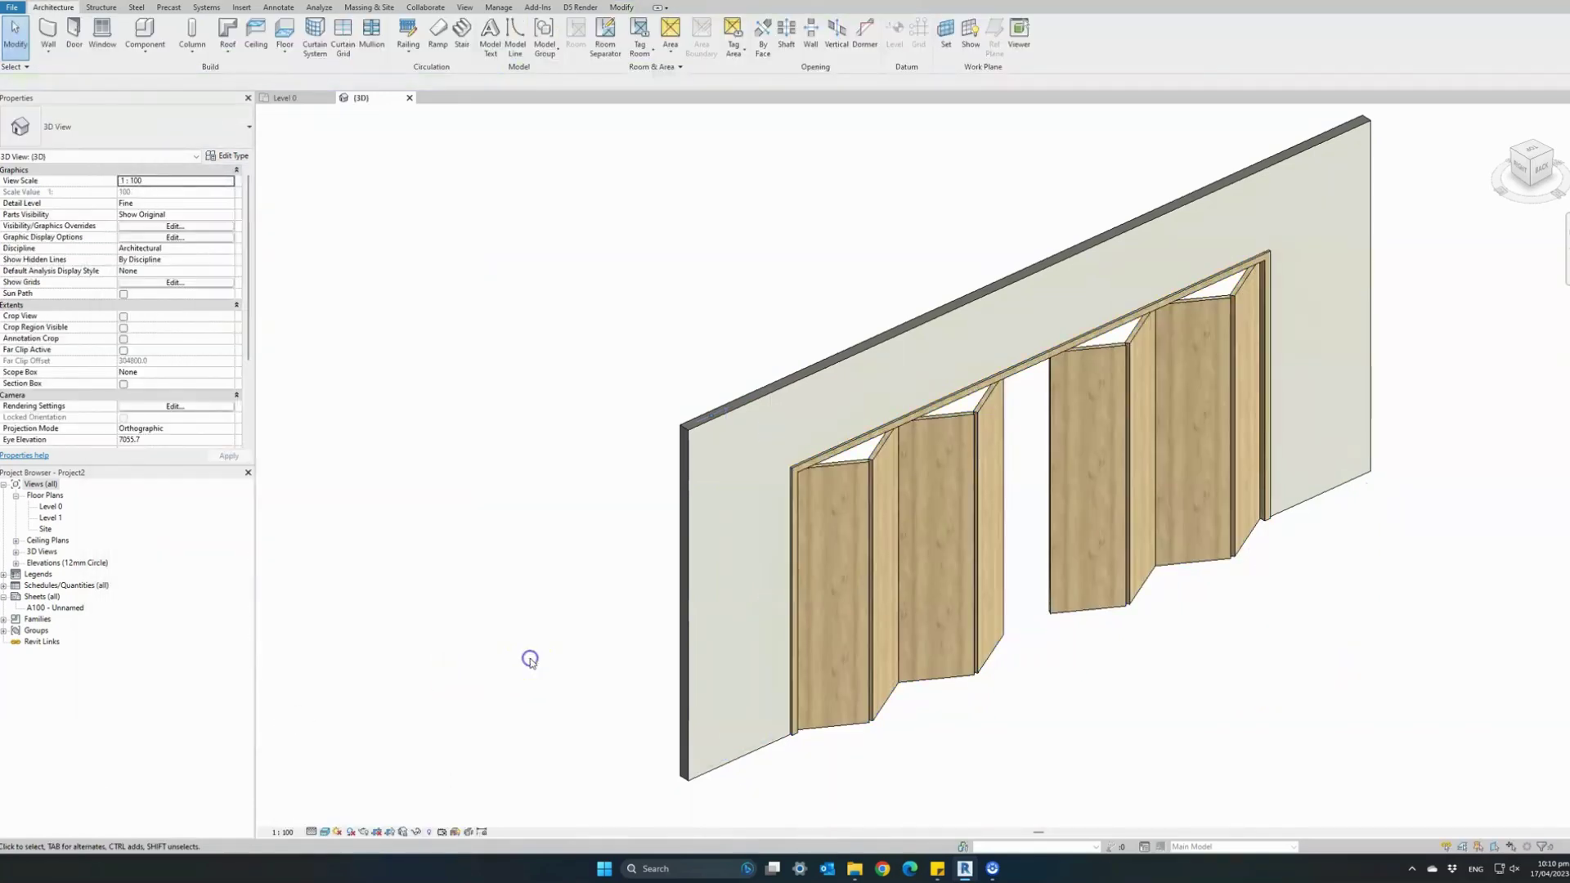
# Step: Turn on top windows at 40% width, trying a 150 center offset before resetting it to 0
pyautogui.click(852, 588)
pyautogui.click(232, 156)
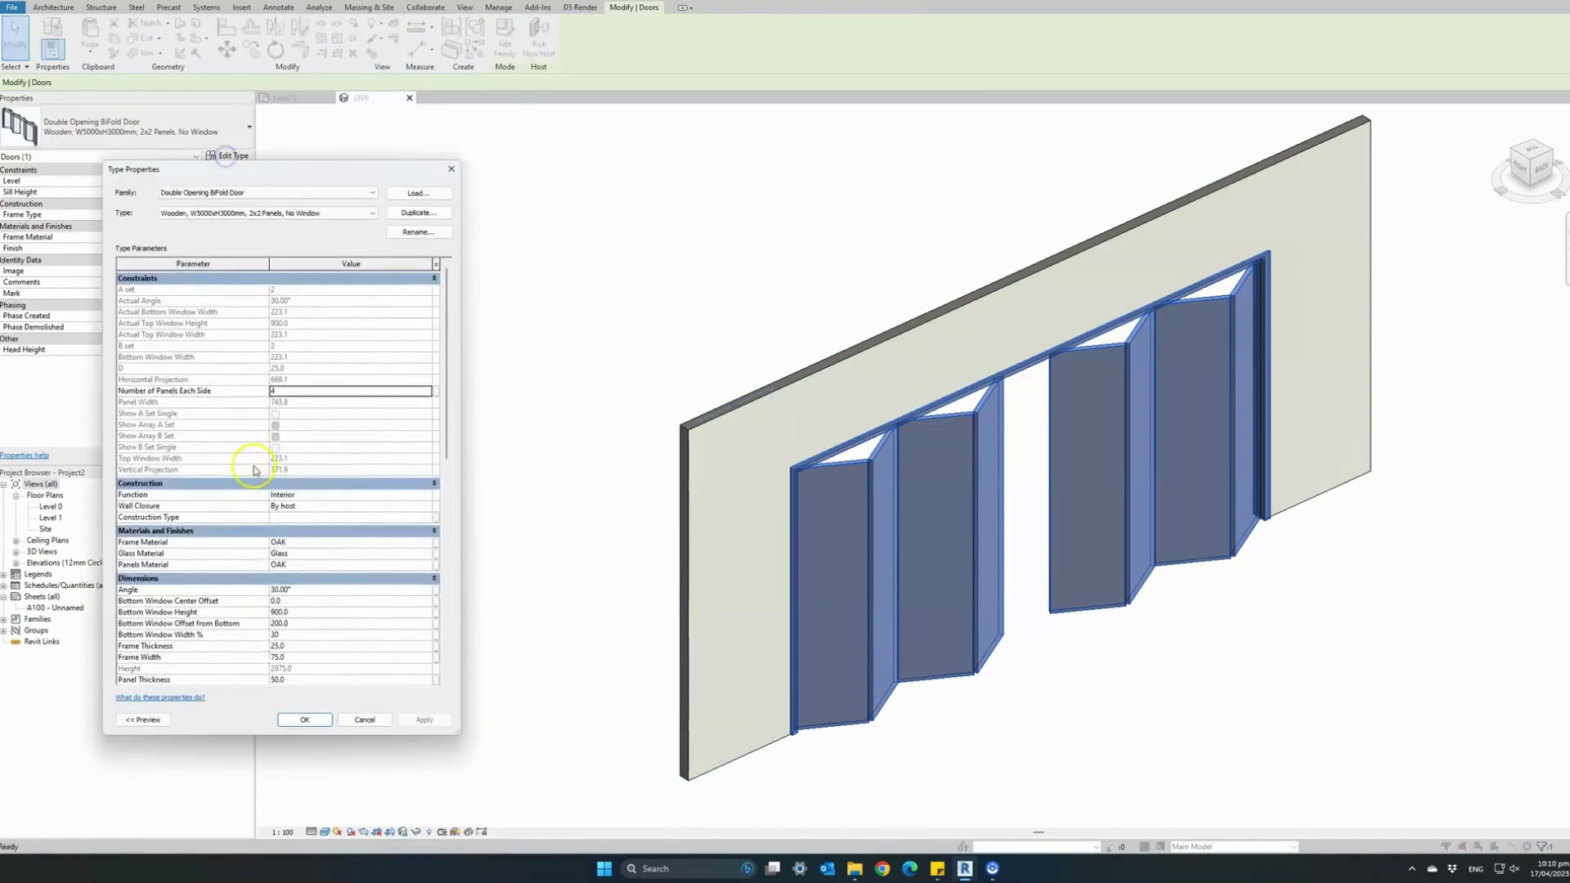
pyautogui.scroll(-10, 242, 528)
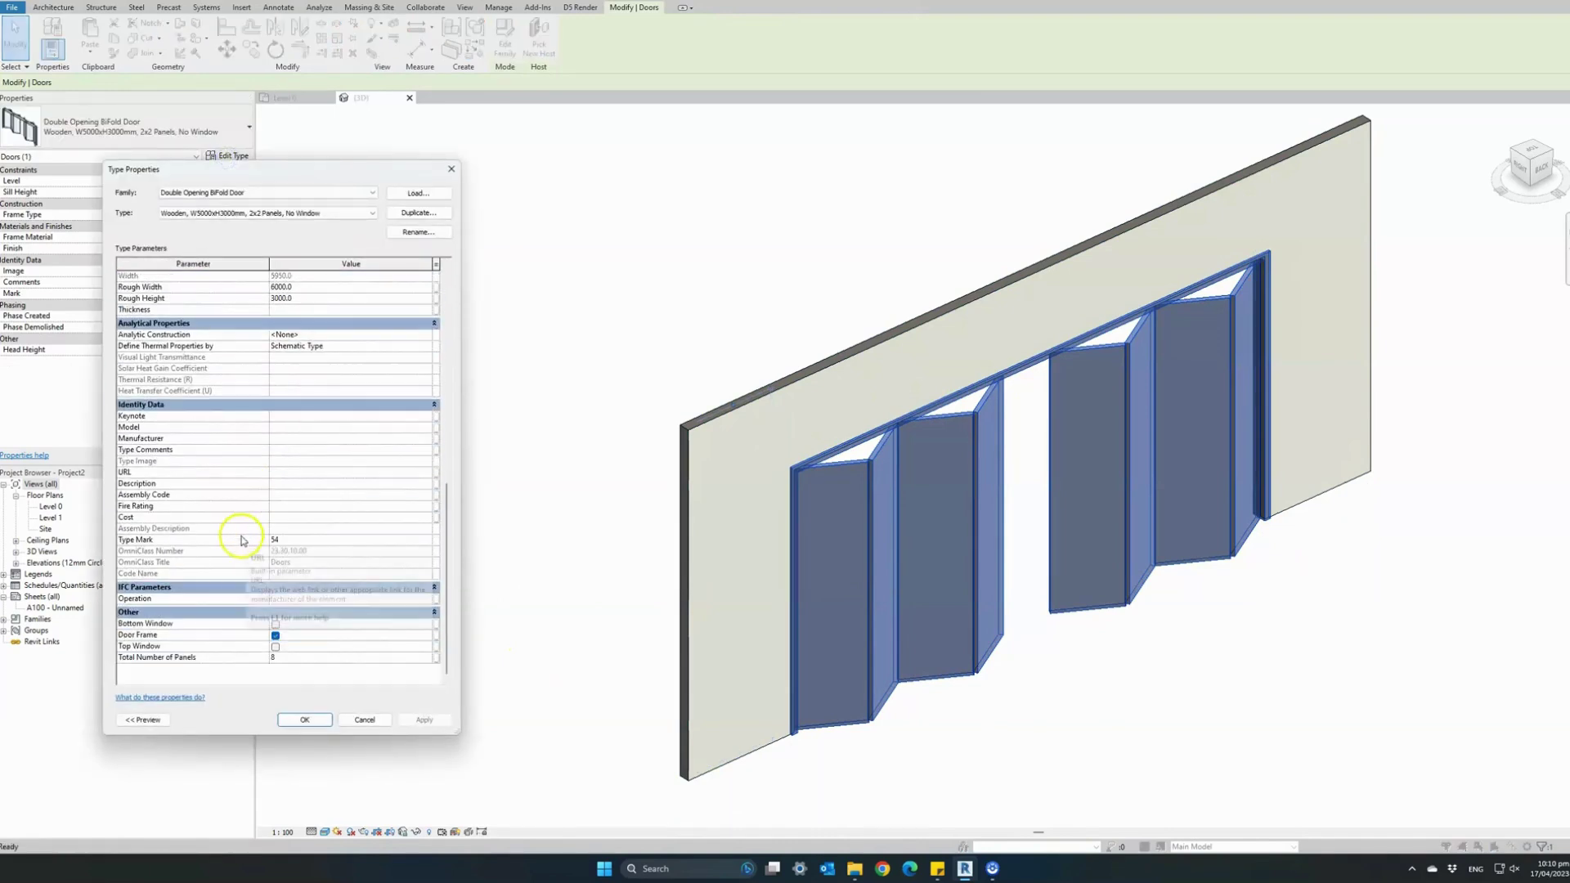
pyautogui.click(276, 646)
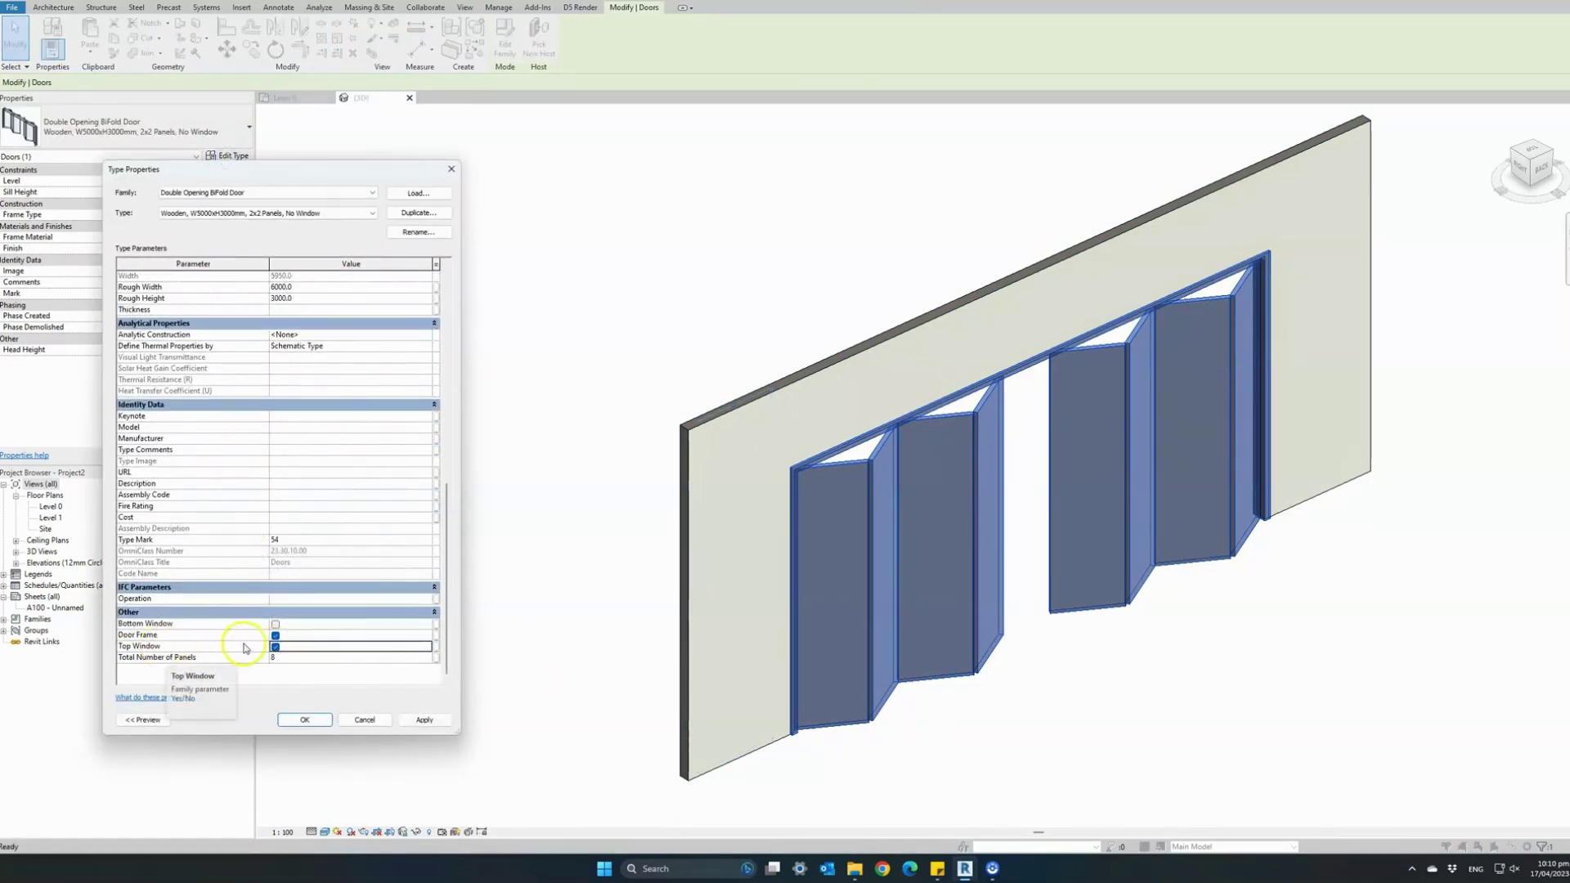
pyautogui.scroll(6, 246, 507)
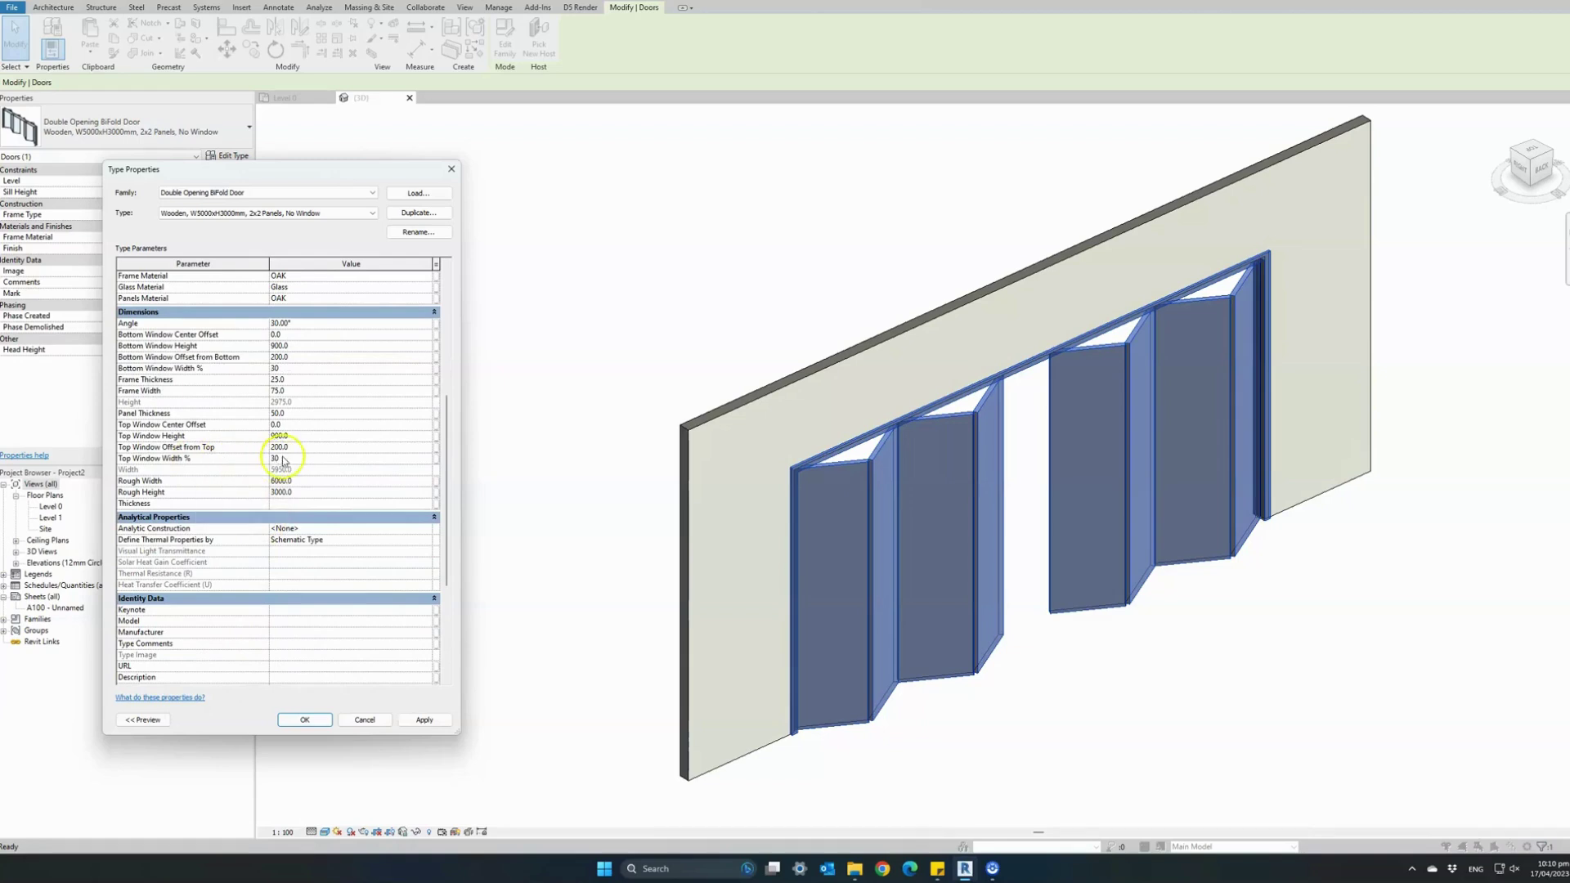
pyautogui.click(281, 458)
pyautogui.click(299, 447)
pyautogui.click(422, 719)
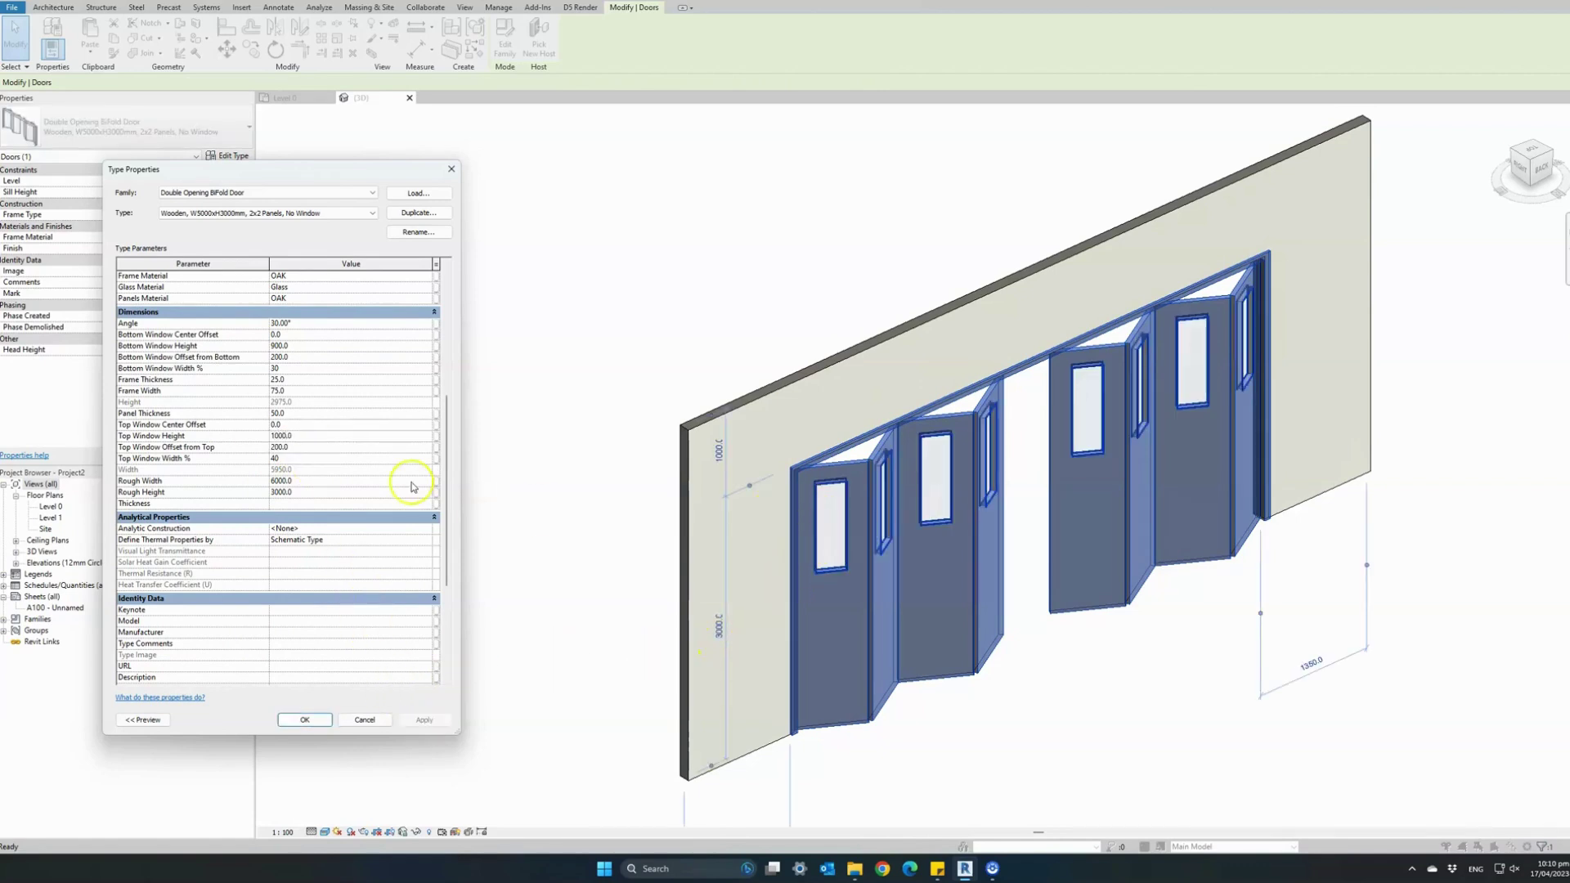
pyautogui.click(297, 424)
pyautogui.click(419, 720)
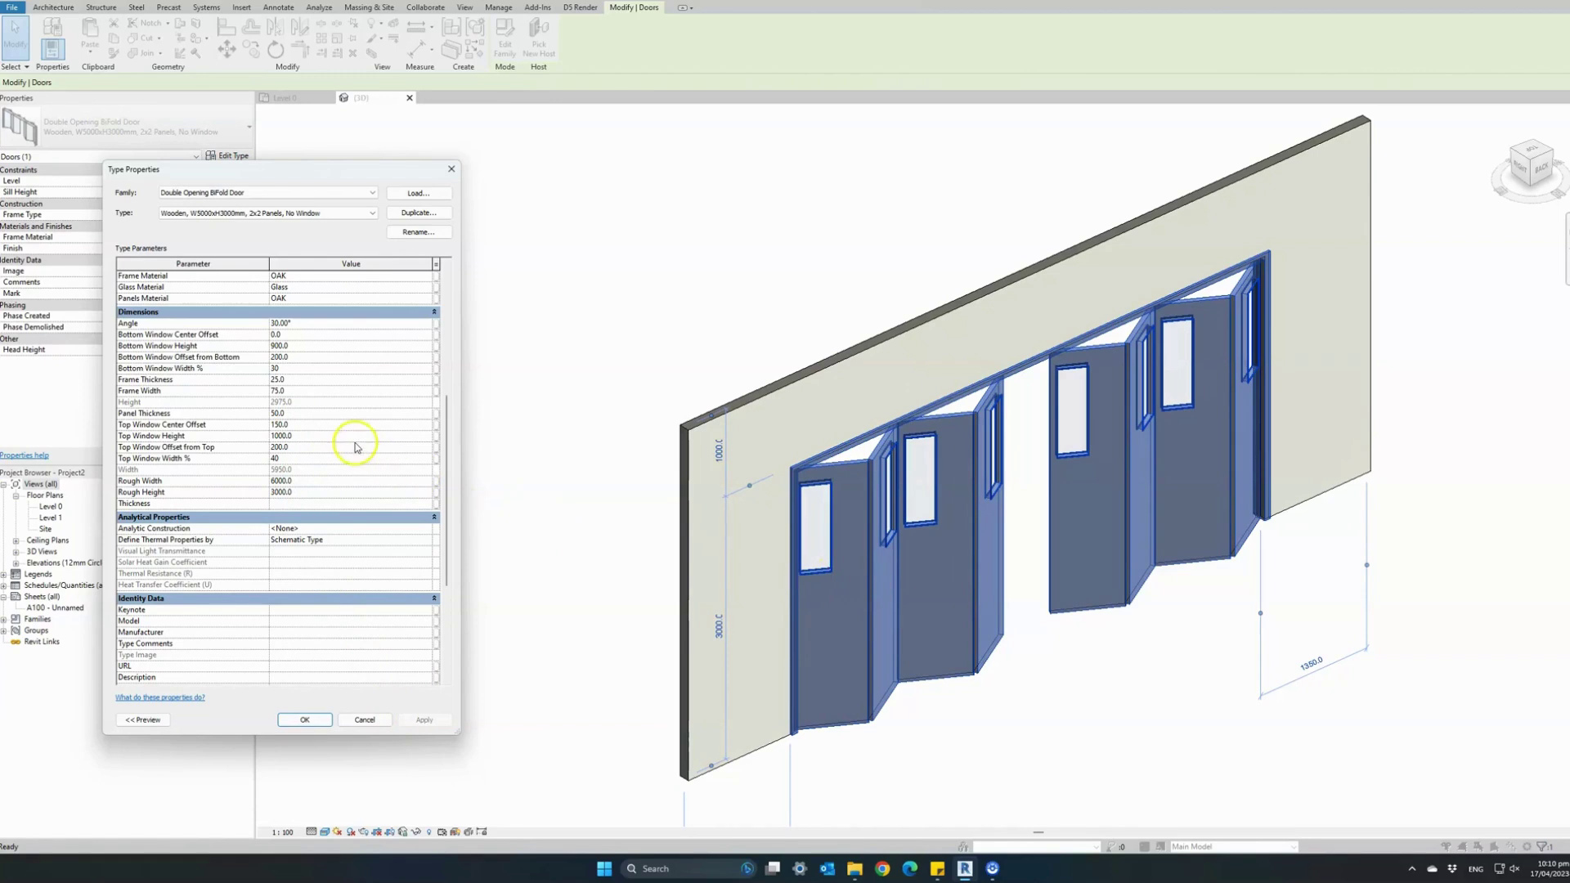
pyautogui.click(328, 424)
pyautogui.click(409, 718)
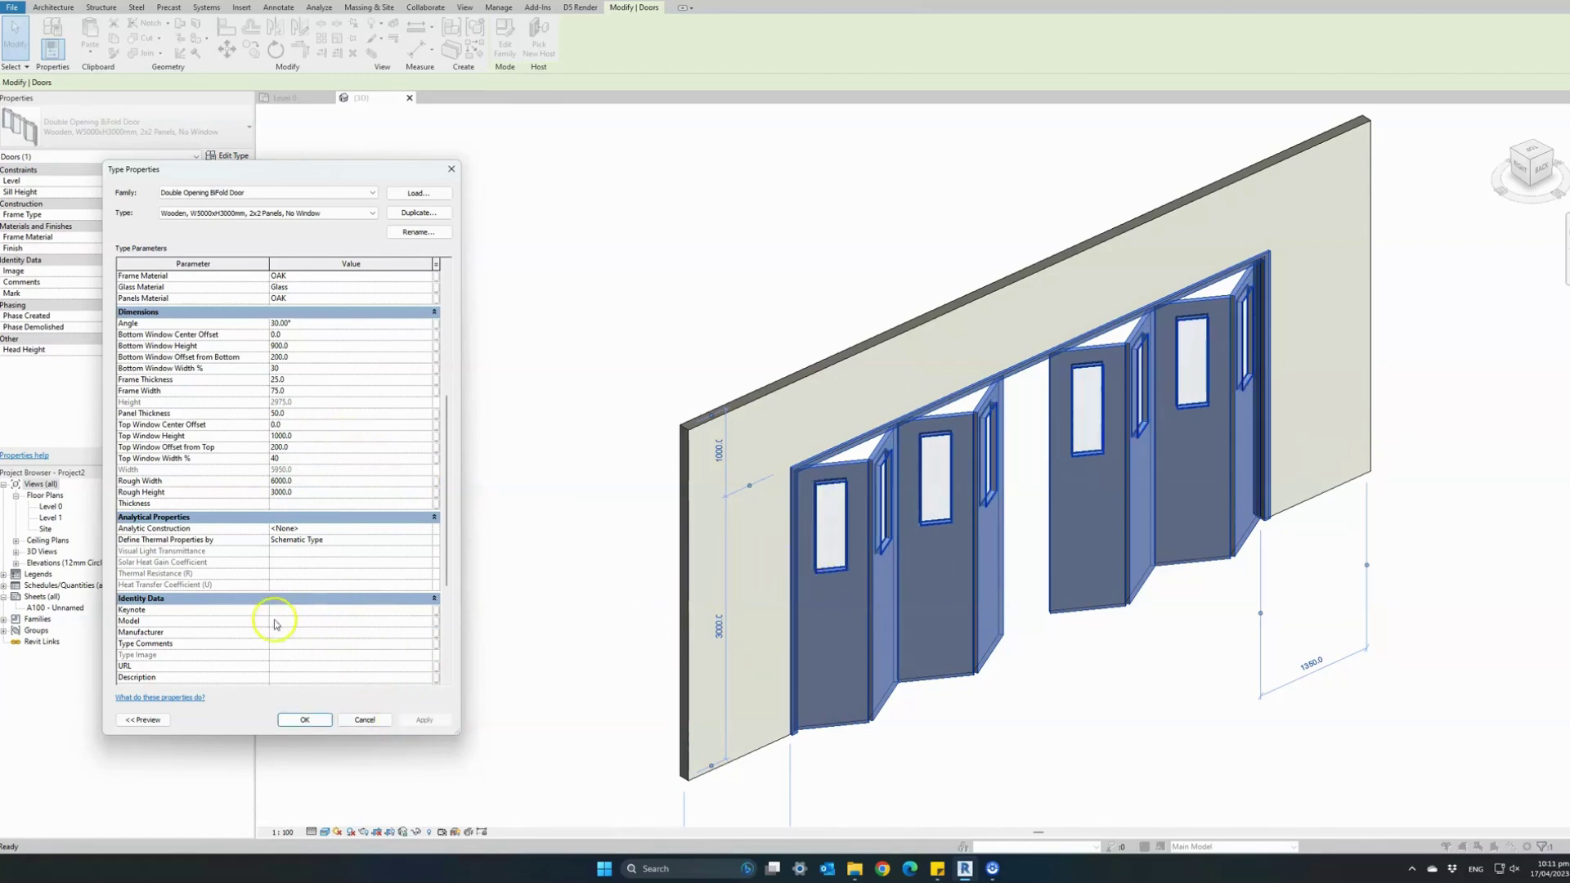
# Step: Turn on bottom windows at 40% width and 1000 height, then confirm the type
pyautogui.scroll(-5, 273, 616)
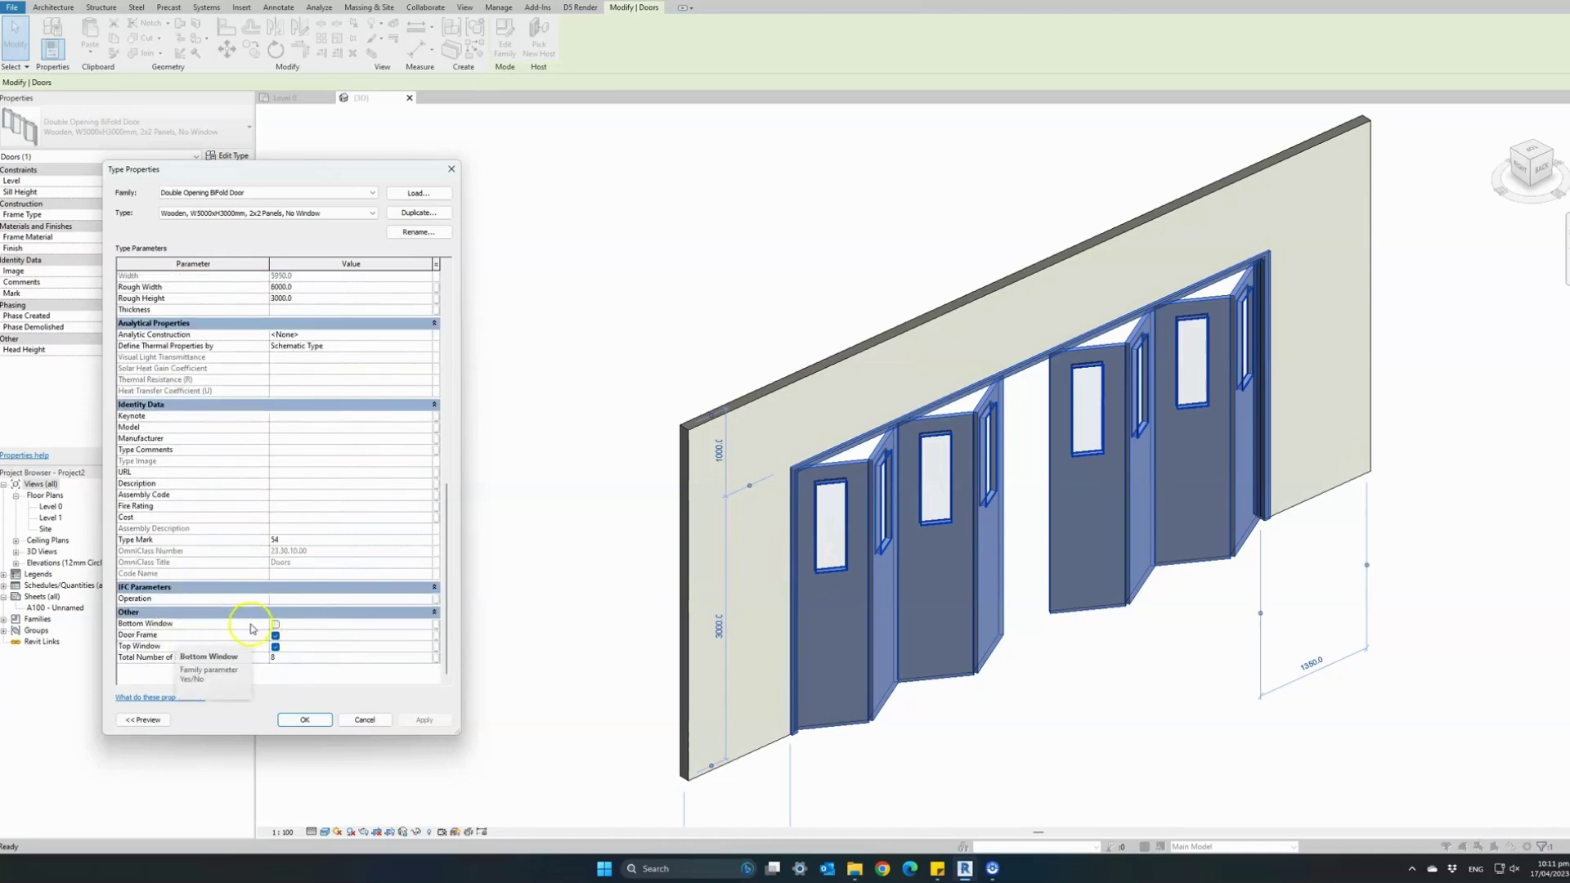
pyautogui.click(275, 625)
pyautogui.scroll(7, 276, 573)
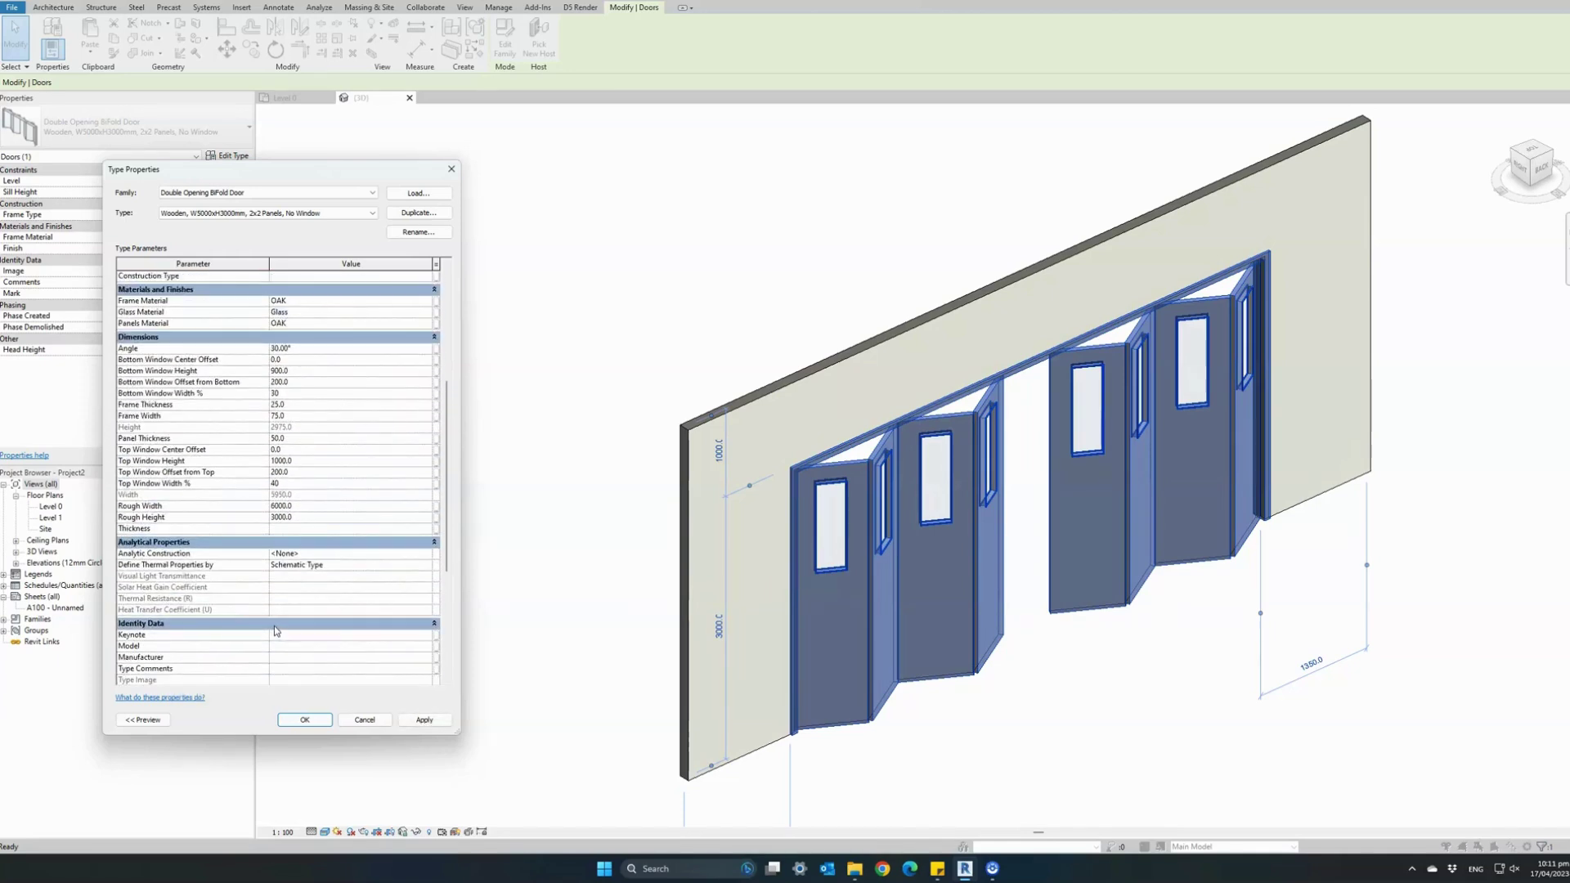
pyautogui.click(276, 462)
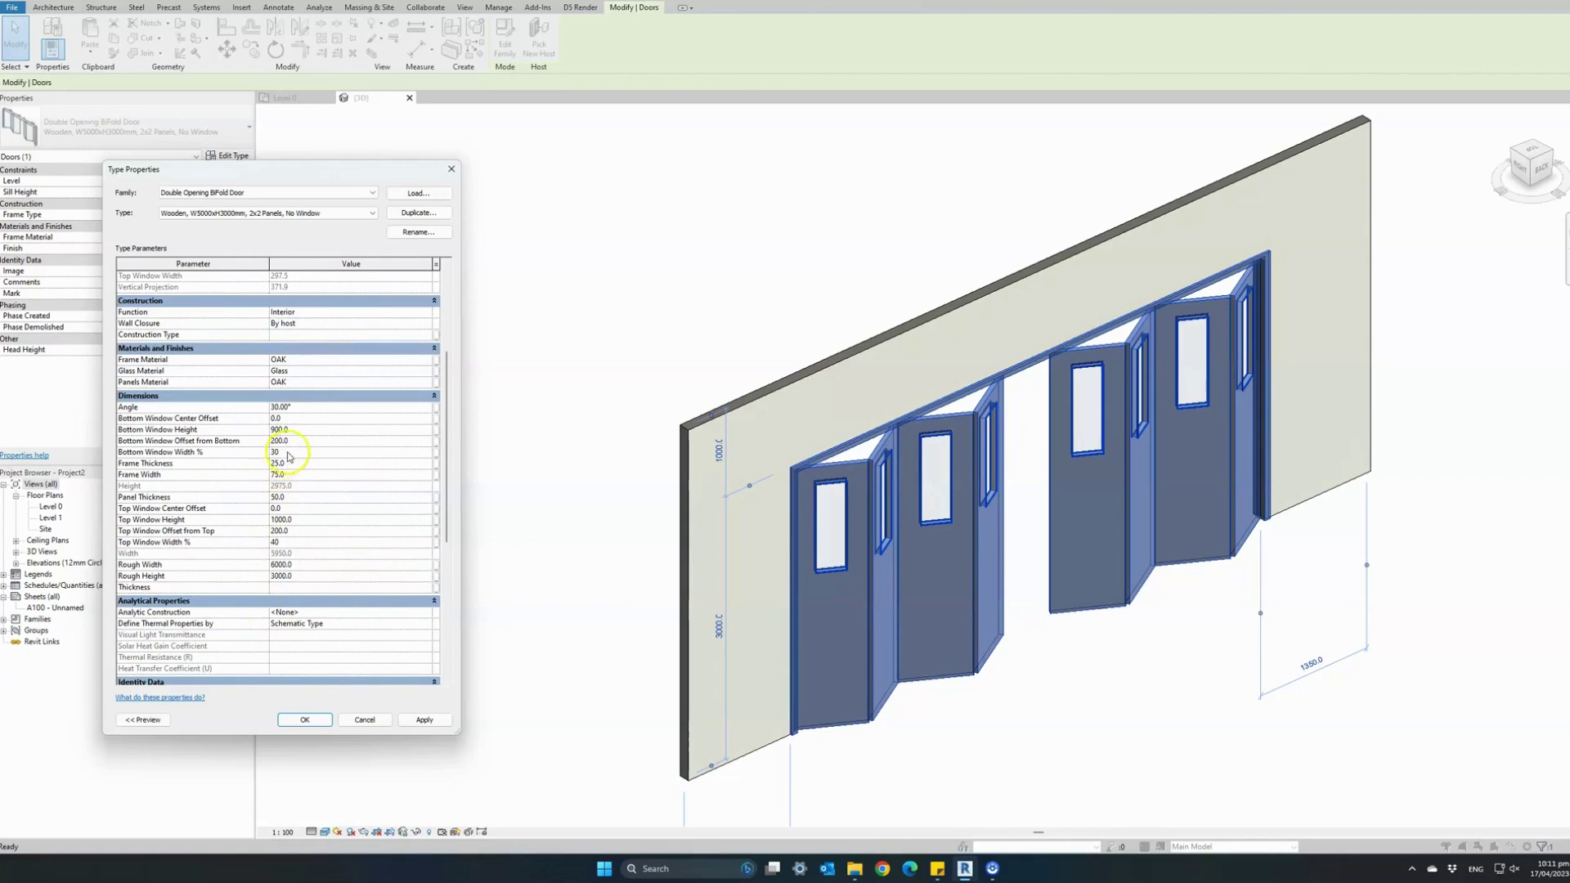
pyautogui.click(288, 452)
pyautogui.click(296, 442)
pyautogui.click(415, 720)
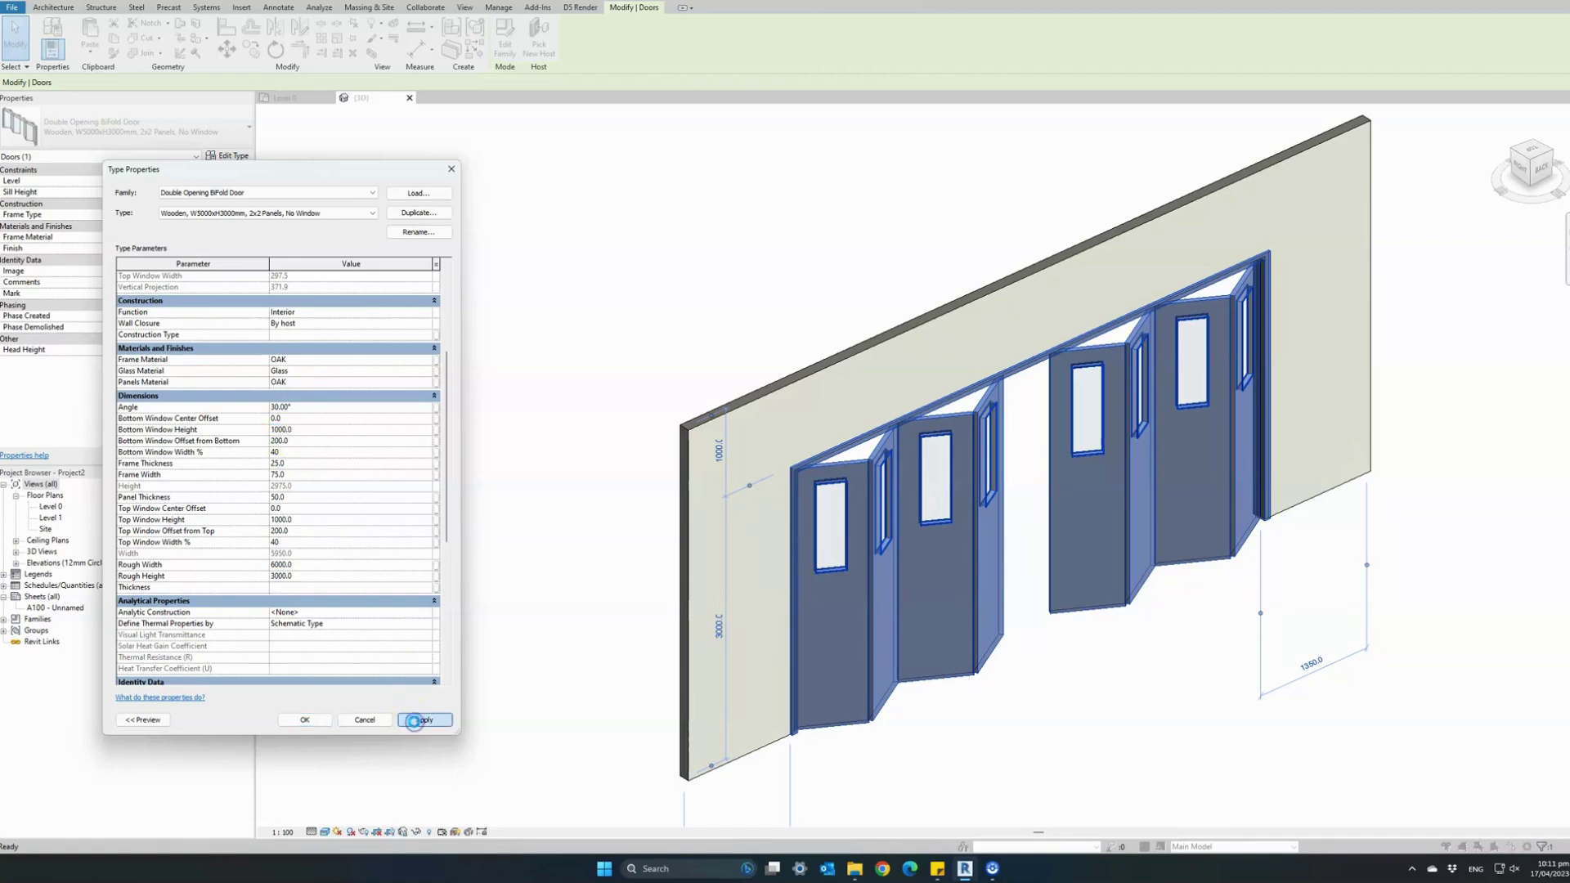
pyautogui.click(305, 719)
pyautogui.click(549, 668)
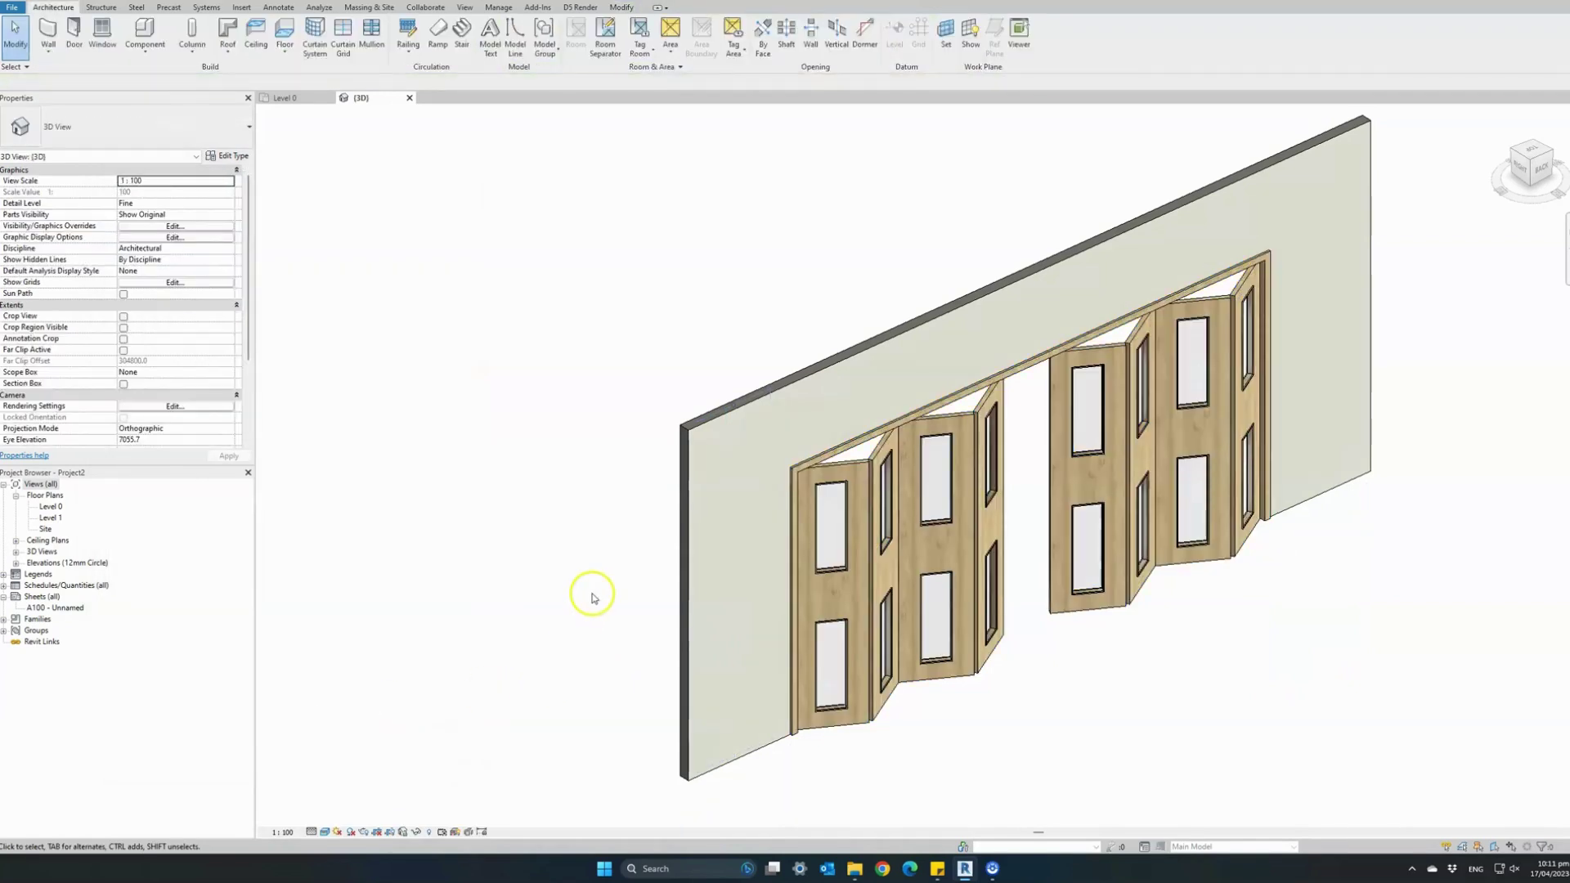
# Step: Set both window offsets to 50, heights to 1350 and width to 100%
pyautogui.moveTo(588, 596)
pyautogui.keyDown('shift'); pyautogui.mouseDown(button='middle')
pyautogui.moveTo(539, 588)
pyautogui.moveTo(577, 600)
pyautogui.mouseUp(button='middle'); pyautogui.keyUp('shift')
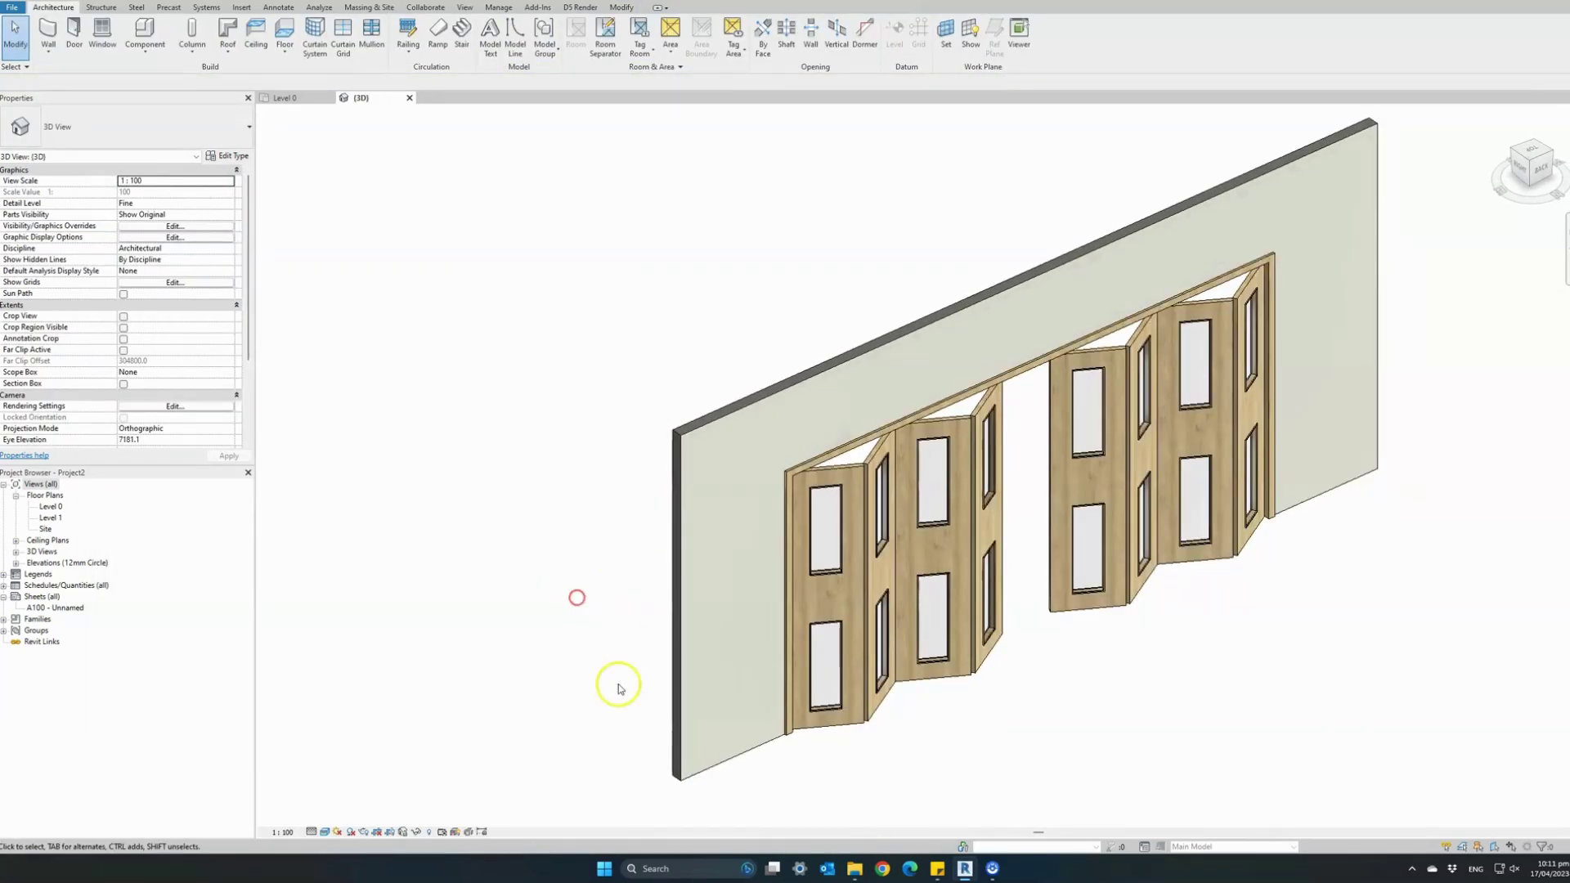
pyautogui.click(807, 606)
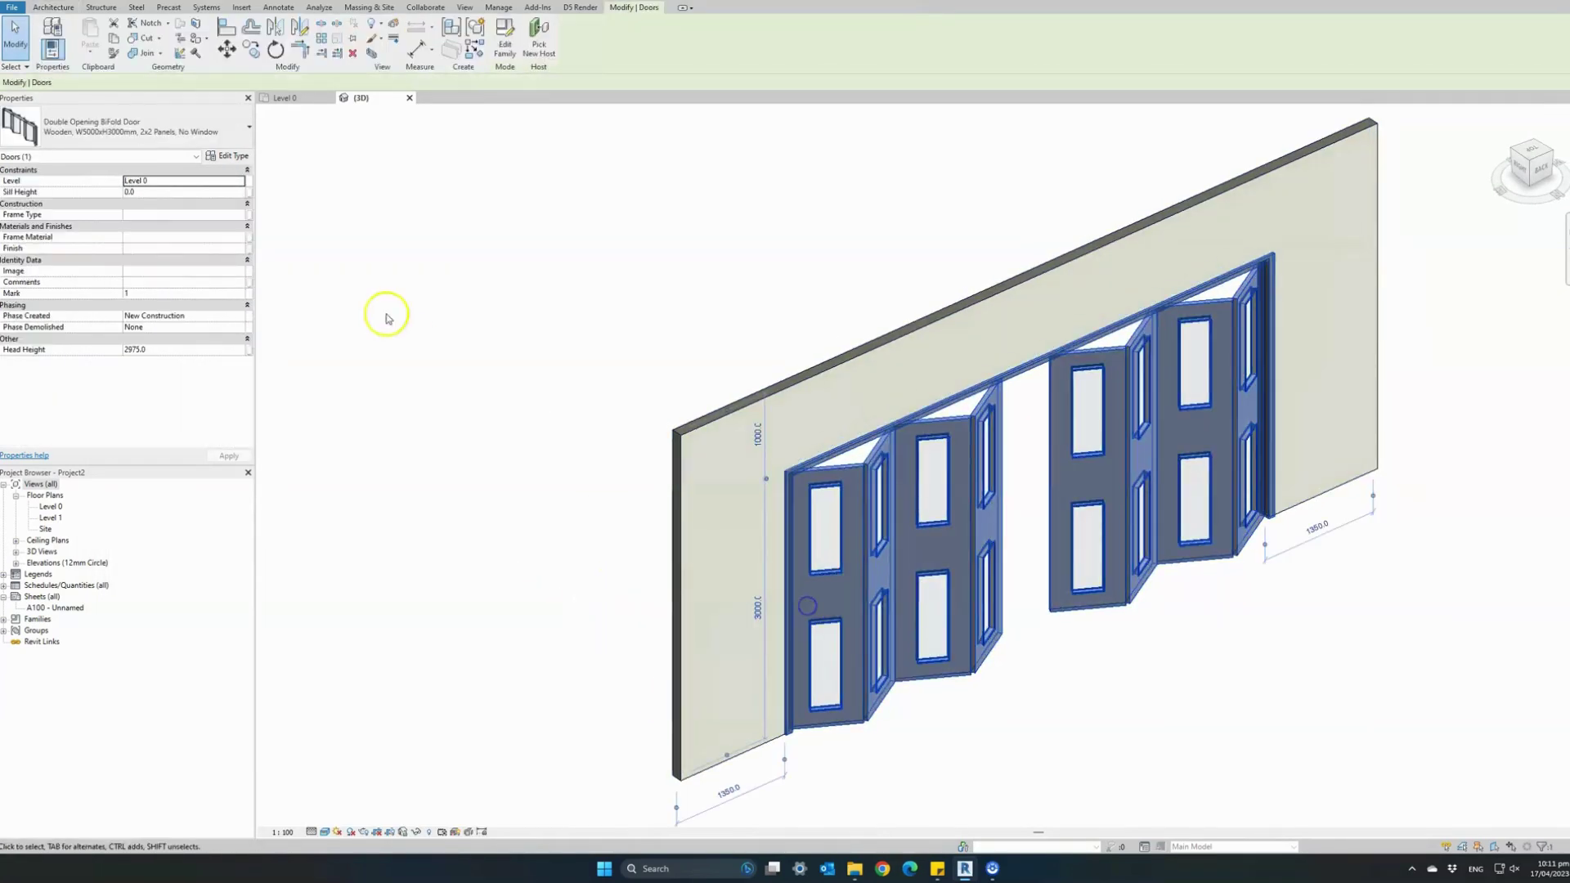
pyautogui.click(229, 156)
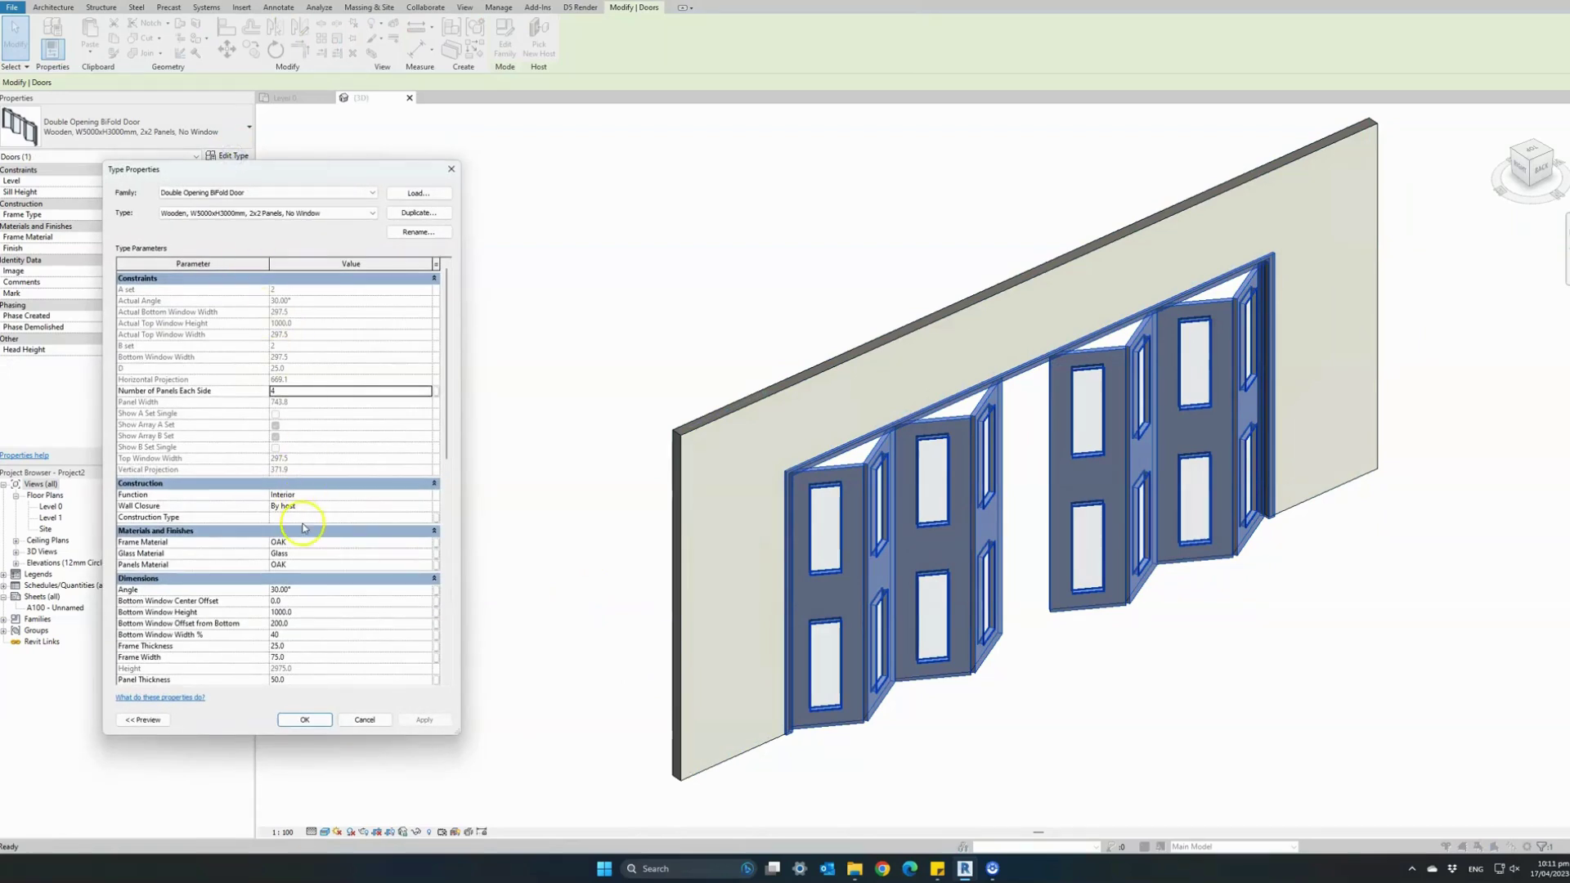
pyautogui.scroll(-7, 303, 527)
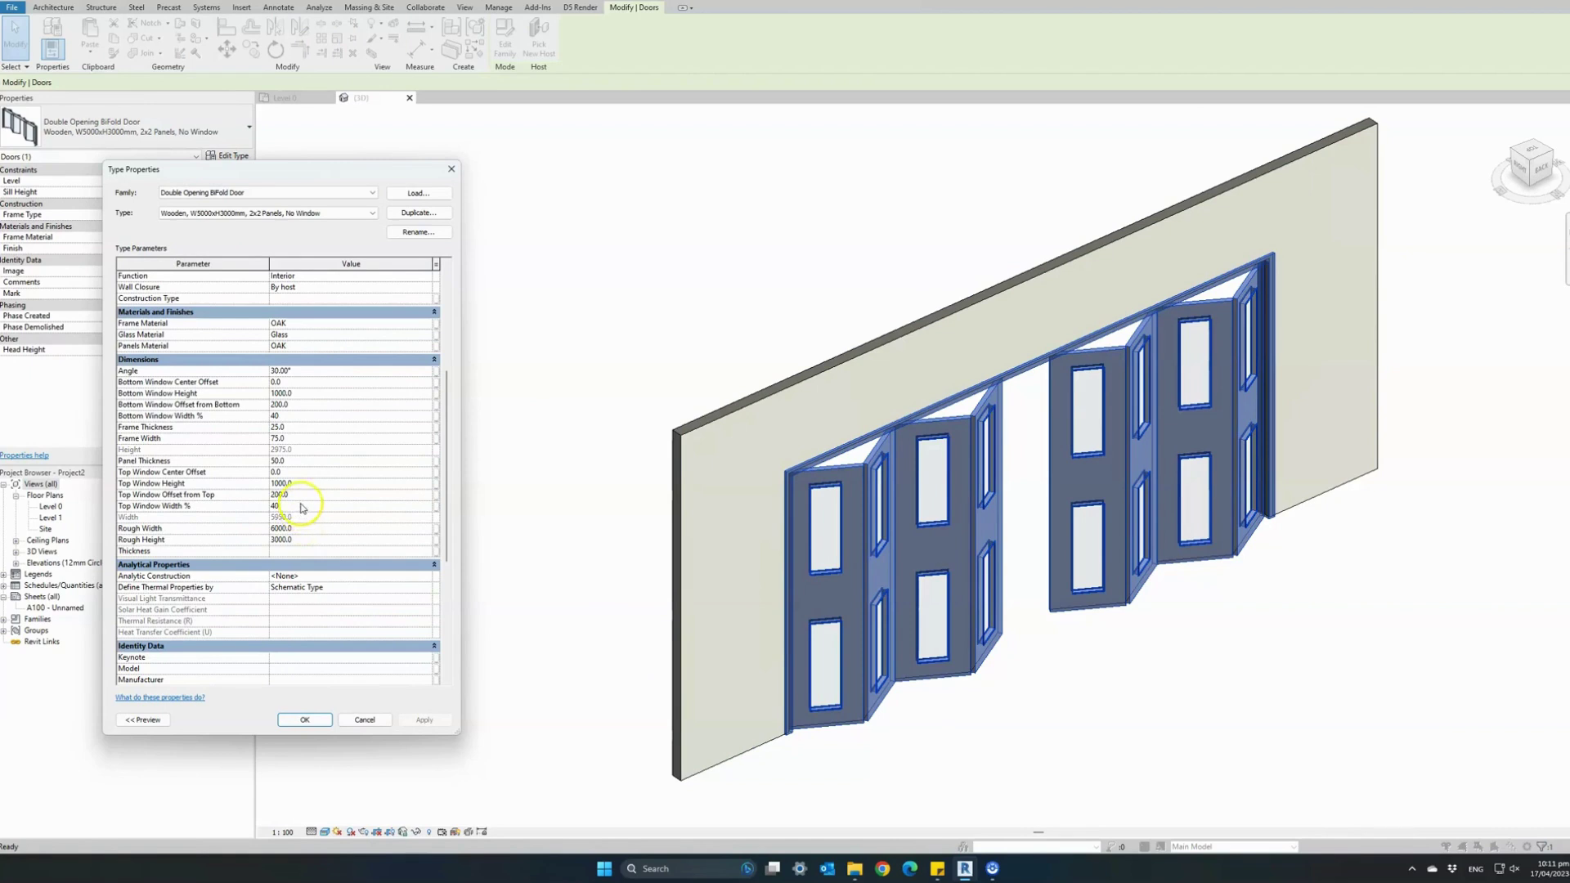
pyautogui.click(302, 496)
pyautogui.click(304, 484)
pyautogui.click(293, 415)
pyautogui.click(295, 406)
pyautogui.click(298, 394)
pyautogui.click(420, 722)
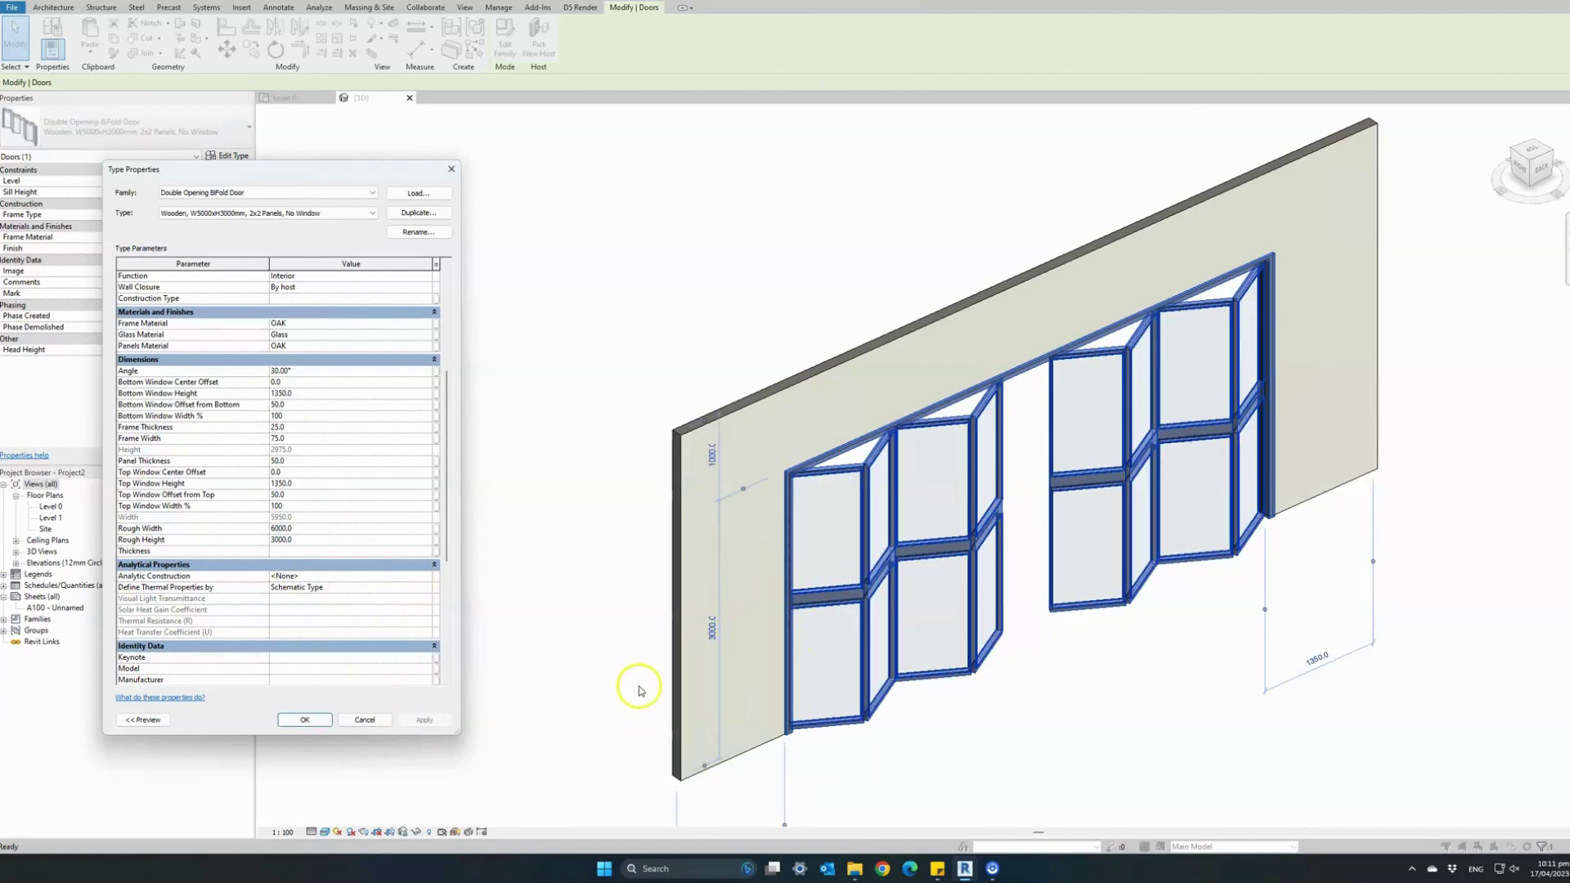
pyautogui.scroll(-5, 319, 561)
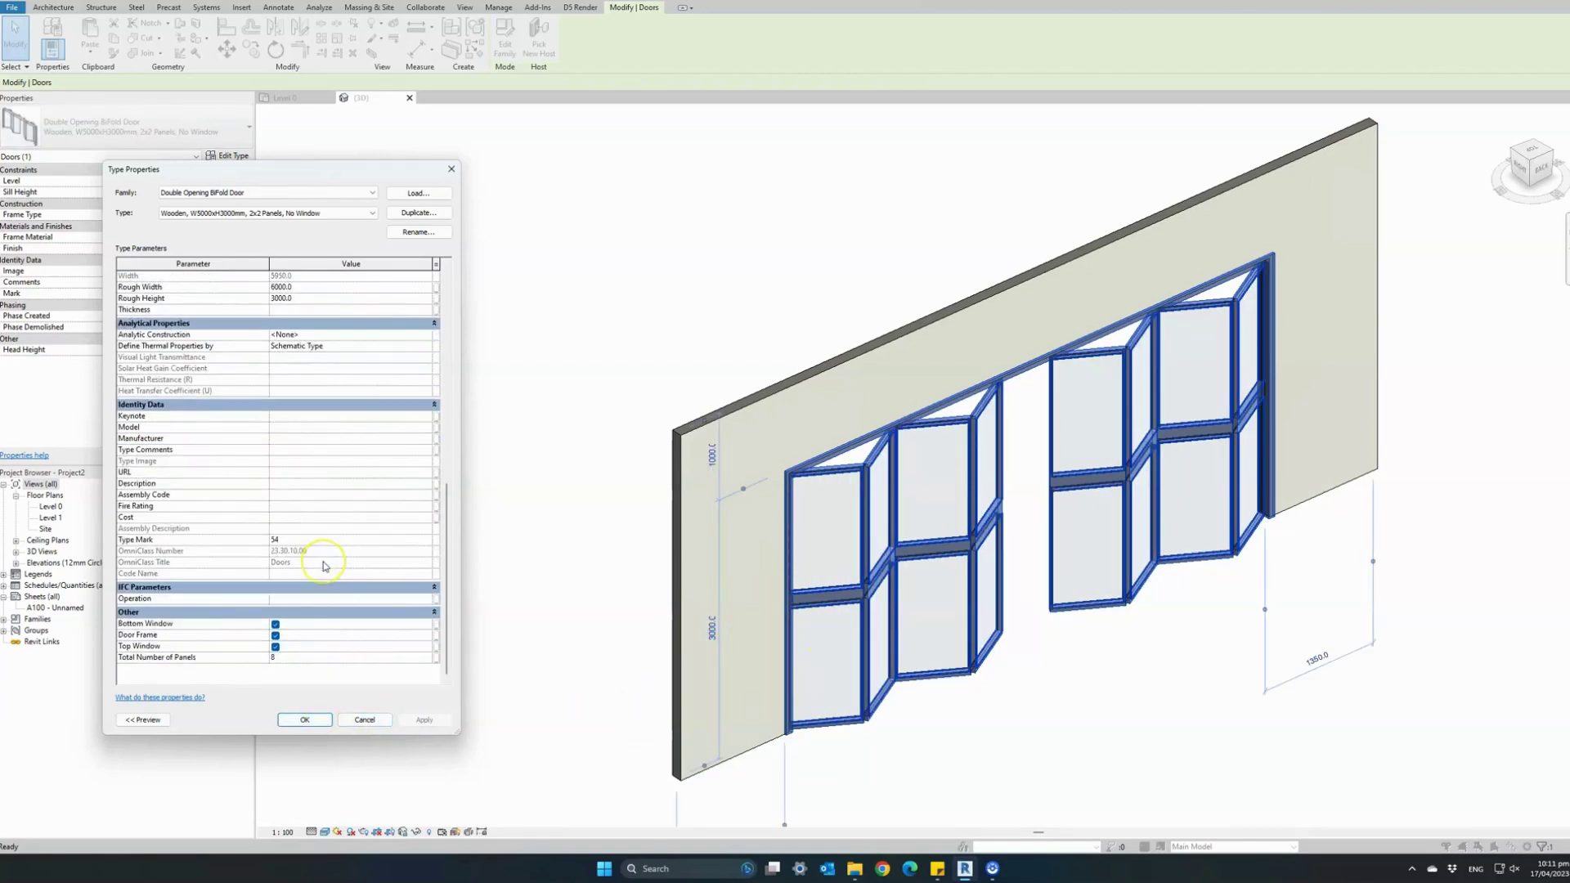
pyautogui.scroll(7, 323, 564)
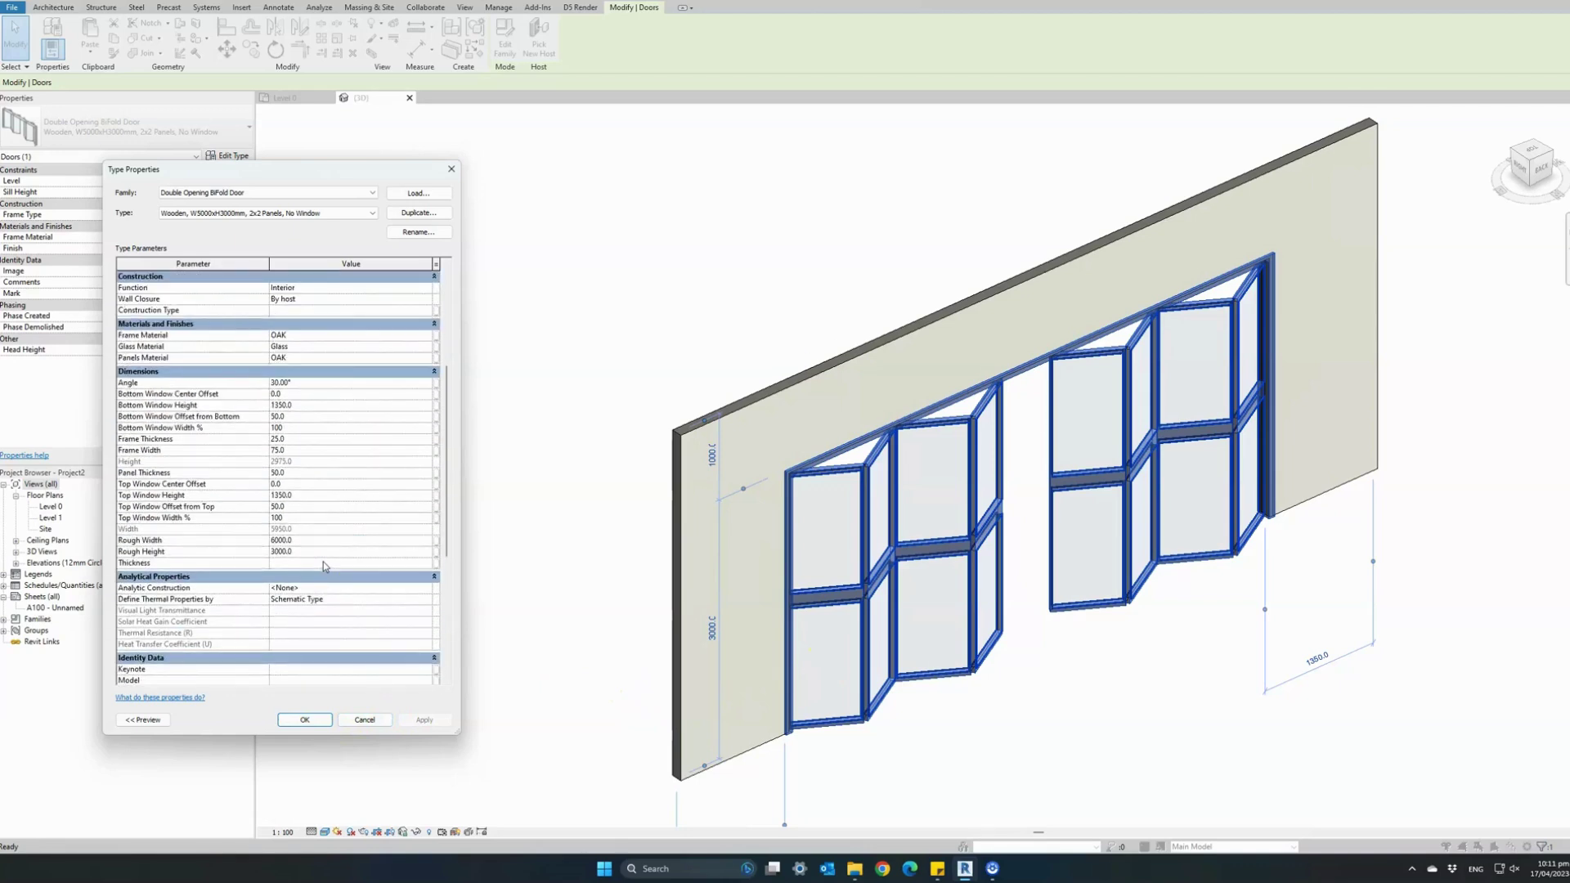
# Step: Set Frame Material and Panels Material to Aluminium and confirm the type
pyautogui.click(318, 336)
pyautogui.write('Aluminium')
pyautogui.doubleClick(325, 335)
pyautogui.hotkey('ctrl', 'c')
pyautogui.click(318, 357)
pyautogui.hotkey('ctrl', 'v')
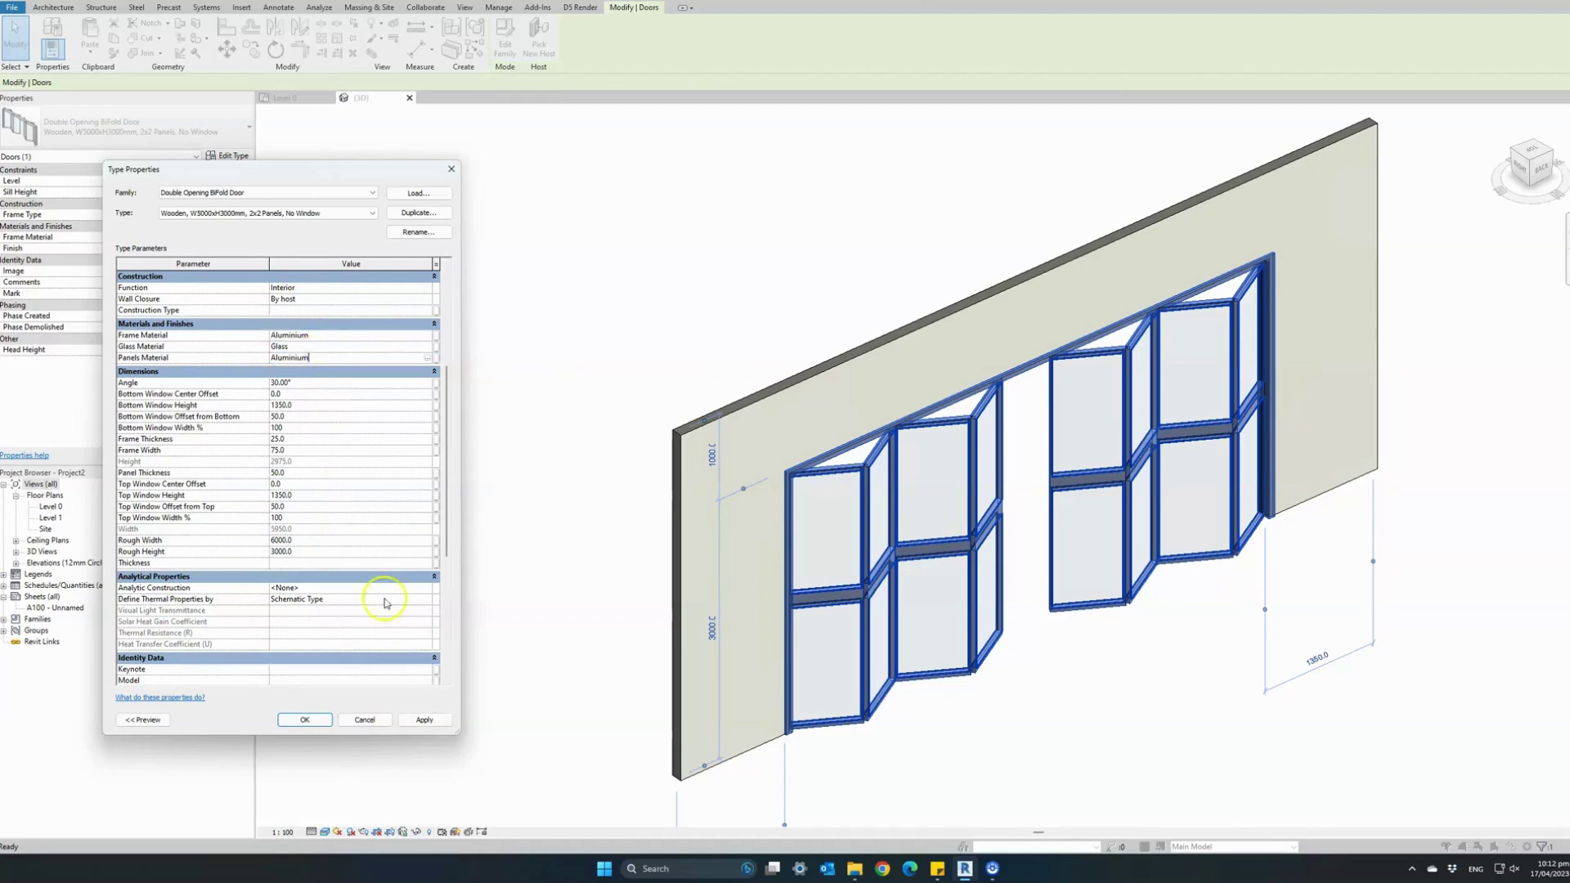
pyautogui.click(421, 721)
pyautogui.click(303, 723)
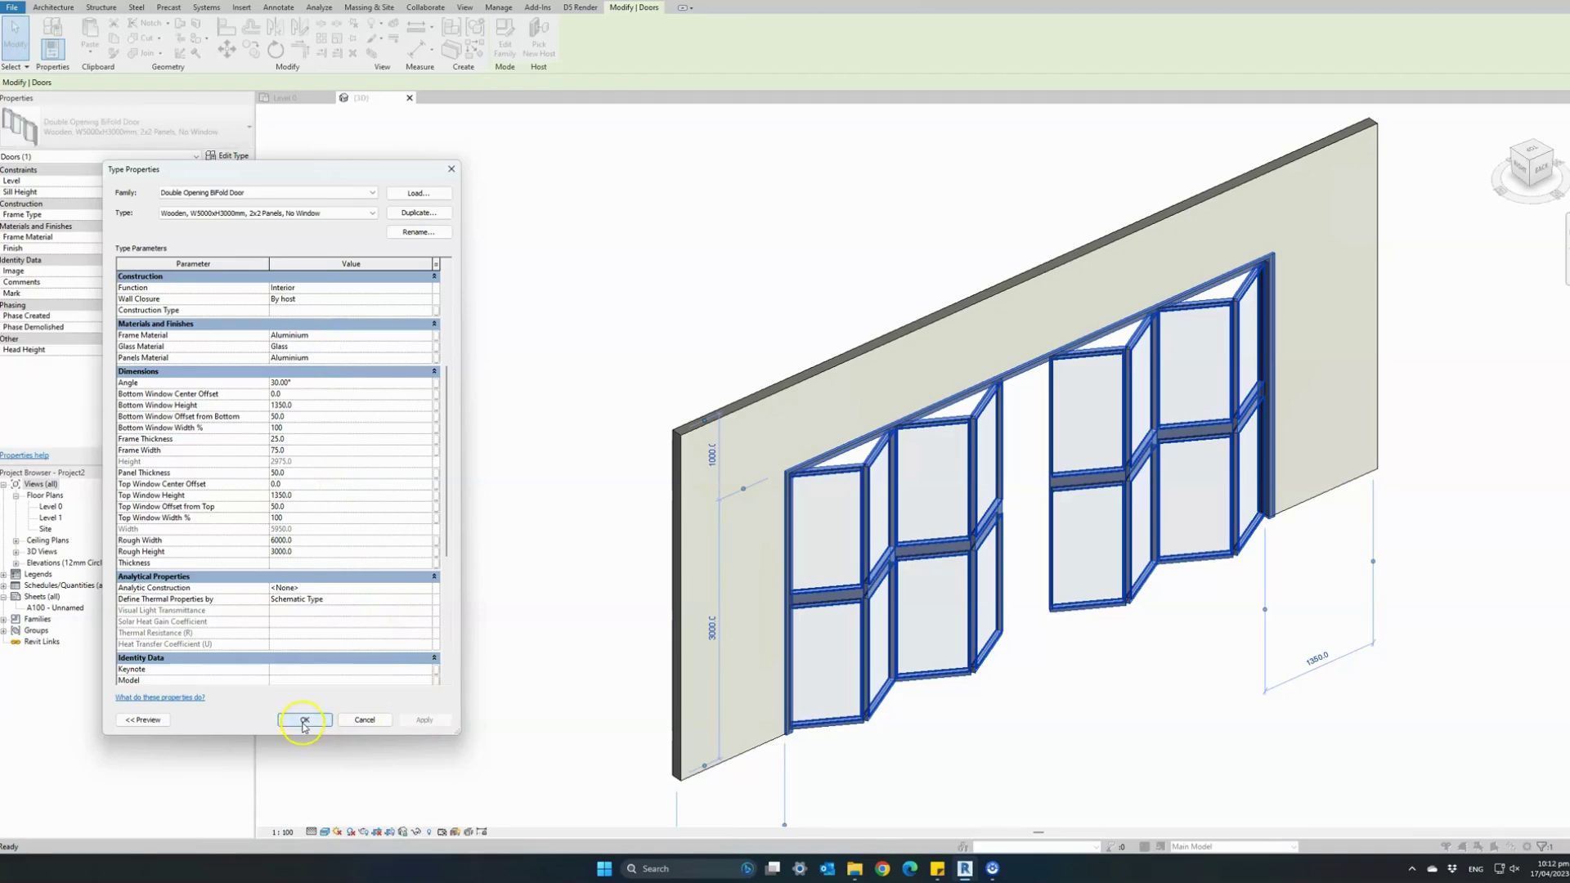
pyautogui.click(517, 672)
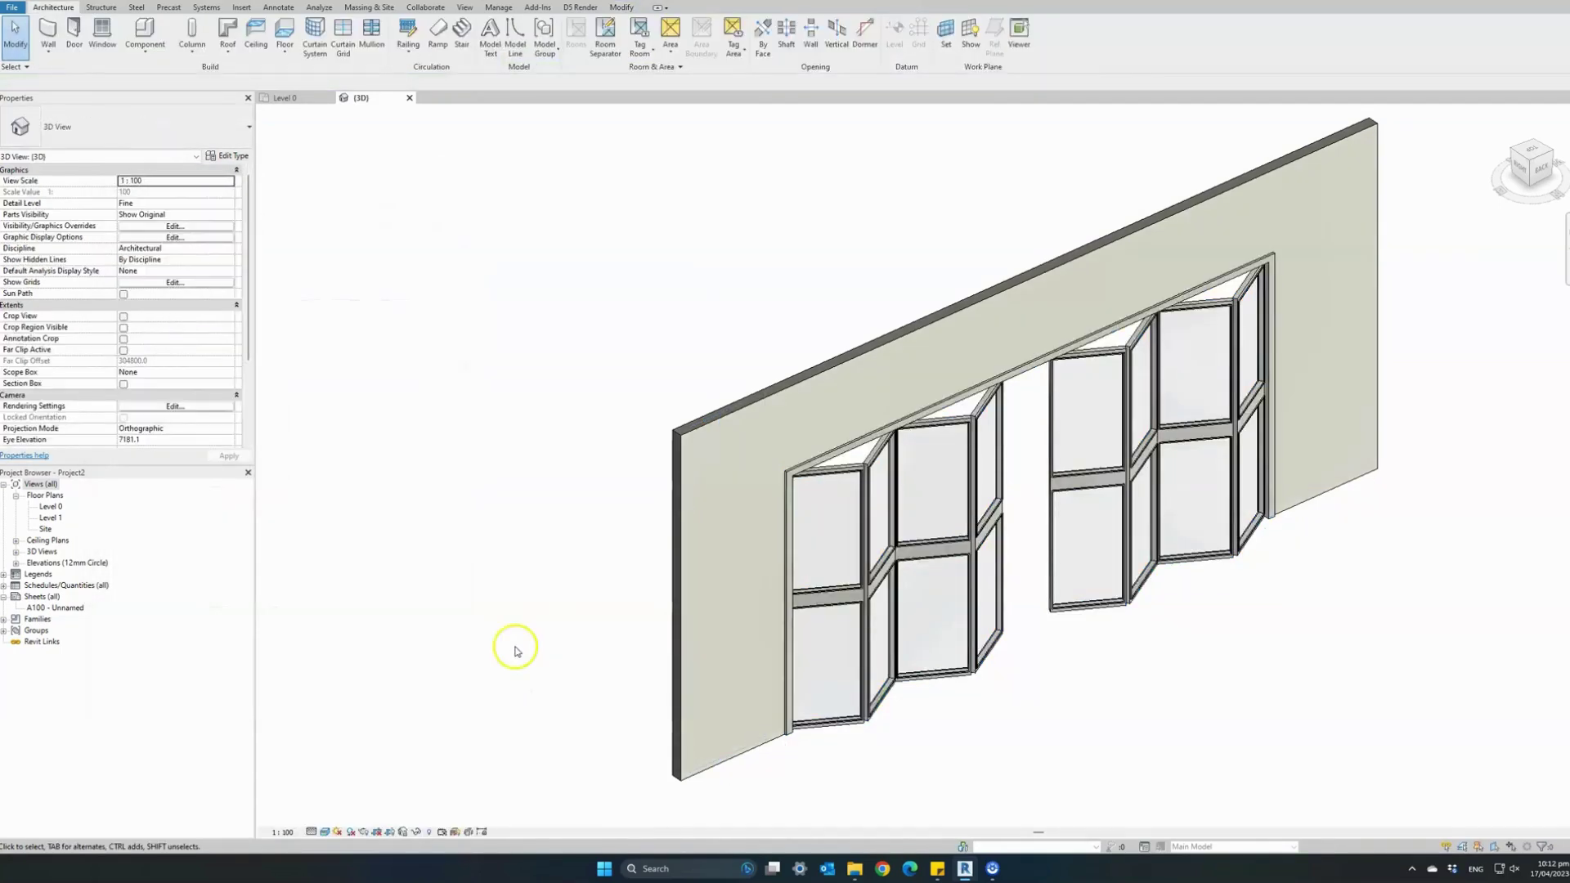
# Step: Turn off the bottom window and set Top Window Height to 2900 for the door type
pyautogui.keyDown('shift'); pyautogui.moveTo(532, 620); pyautogui.dragTo(512, 619, button='middle'); pyautogui.keyUp('shift')
pyautogui.click(816, 599)
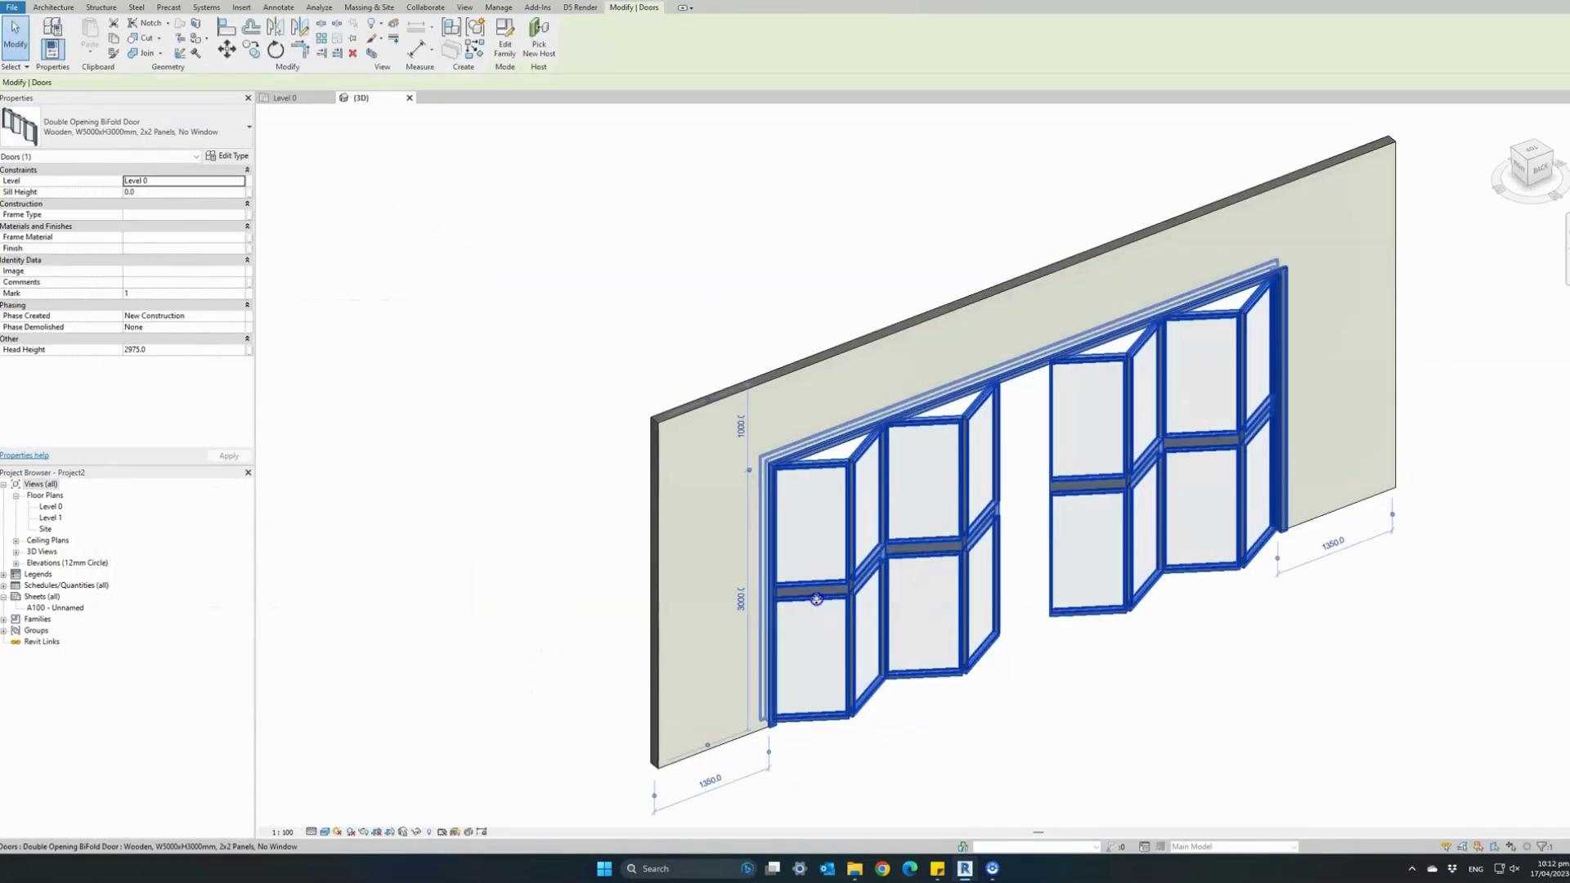
pyautogui.click(229, 155)
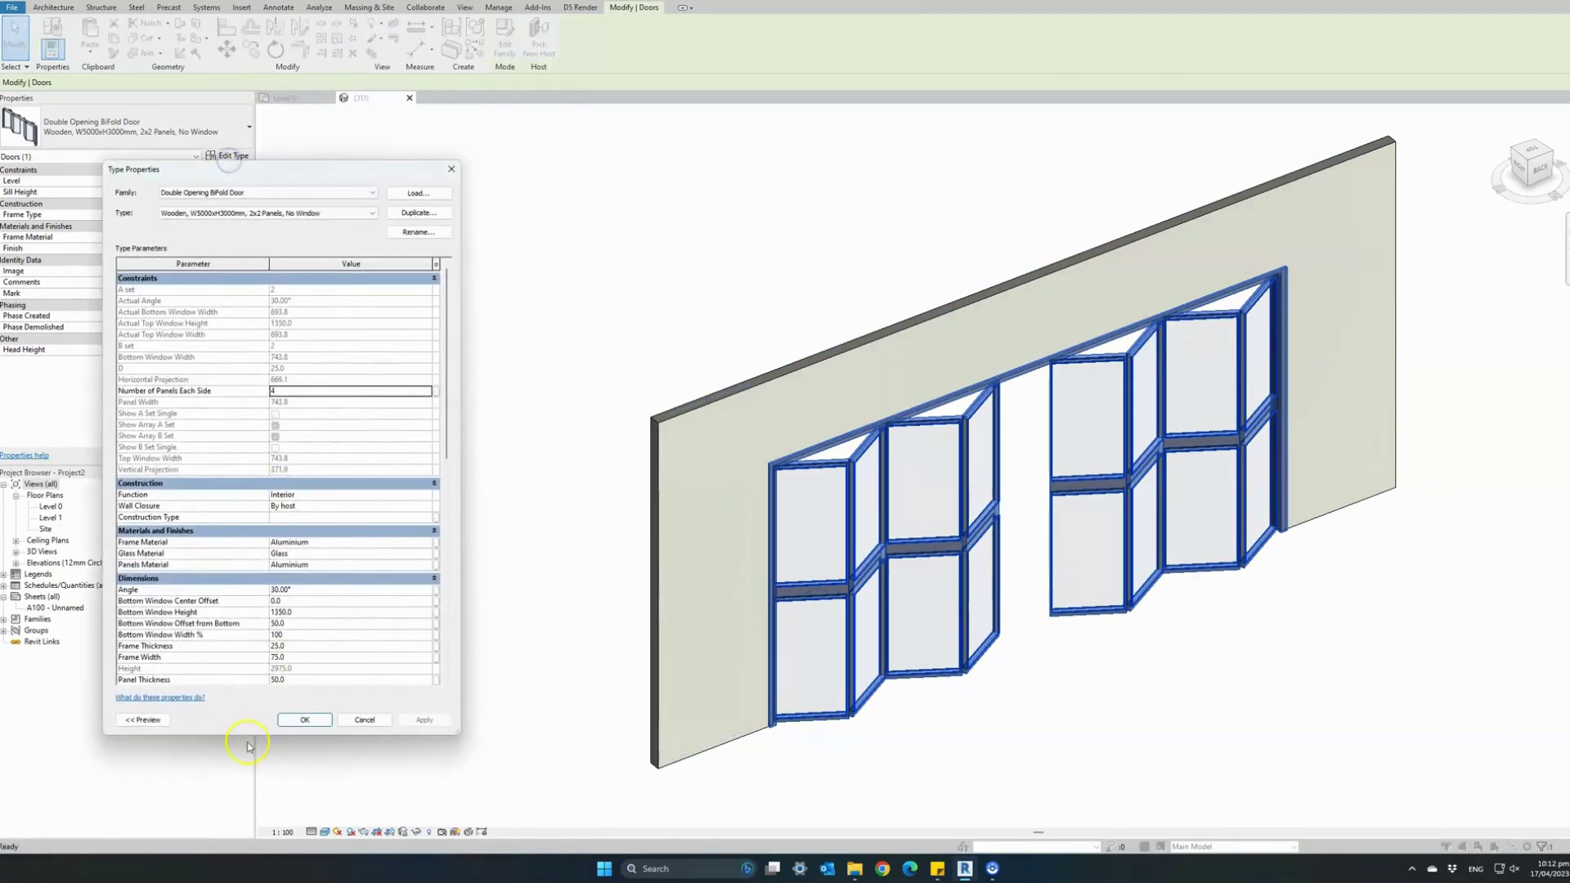
pyautogui.scroll(-10, 260, 605)
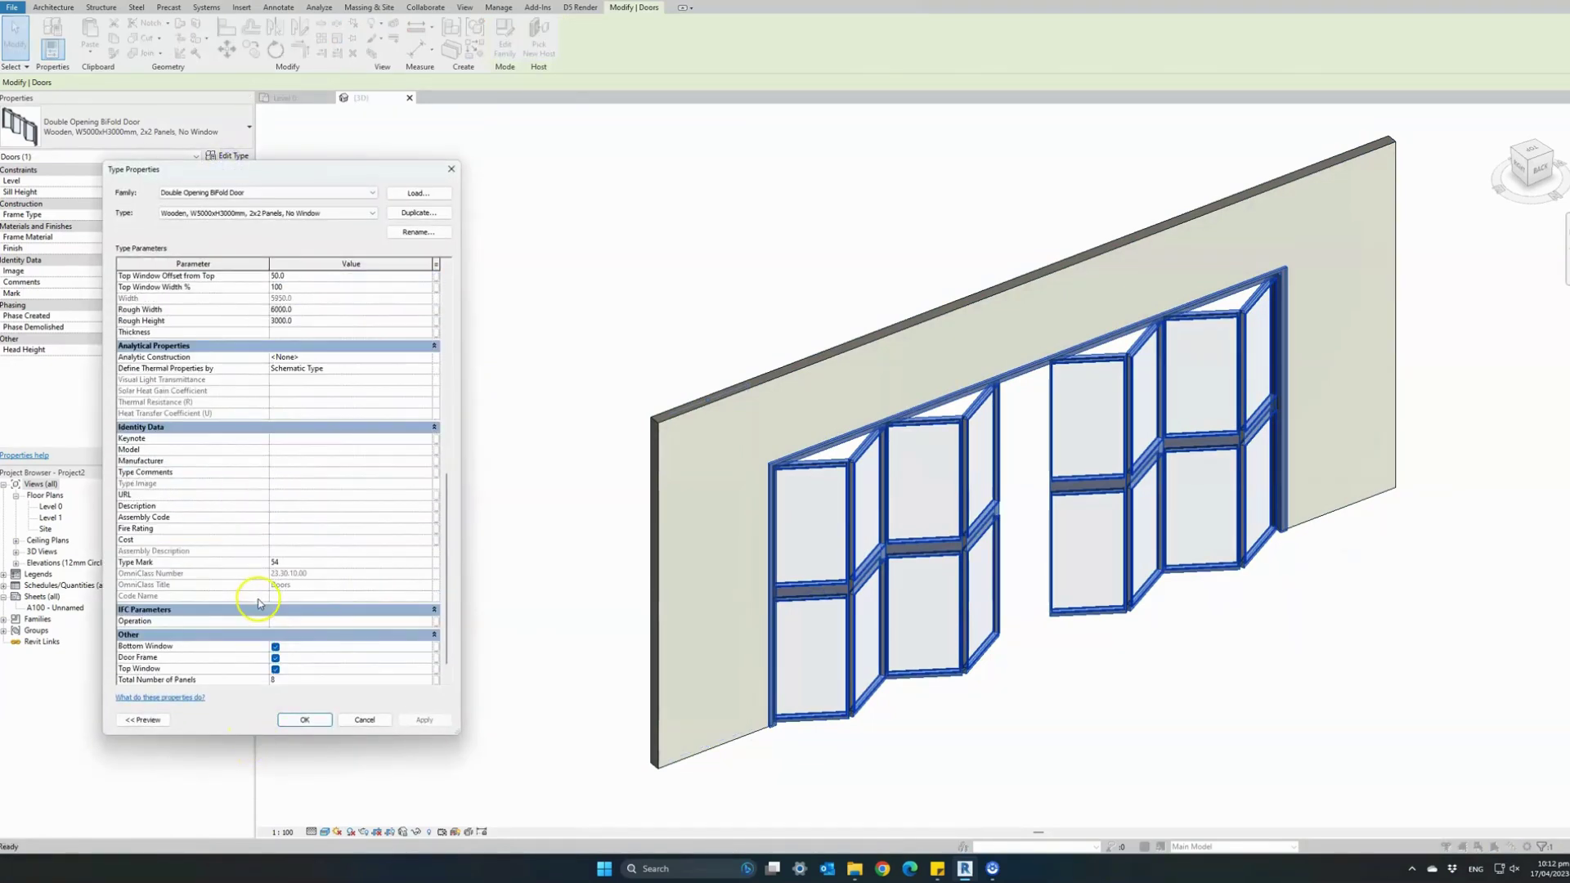
pyautogui.click(276, 648)
pyautogui.scroll(8, 298, 589)
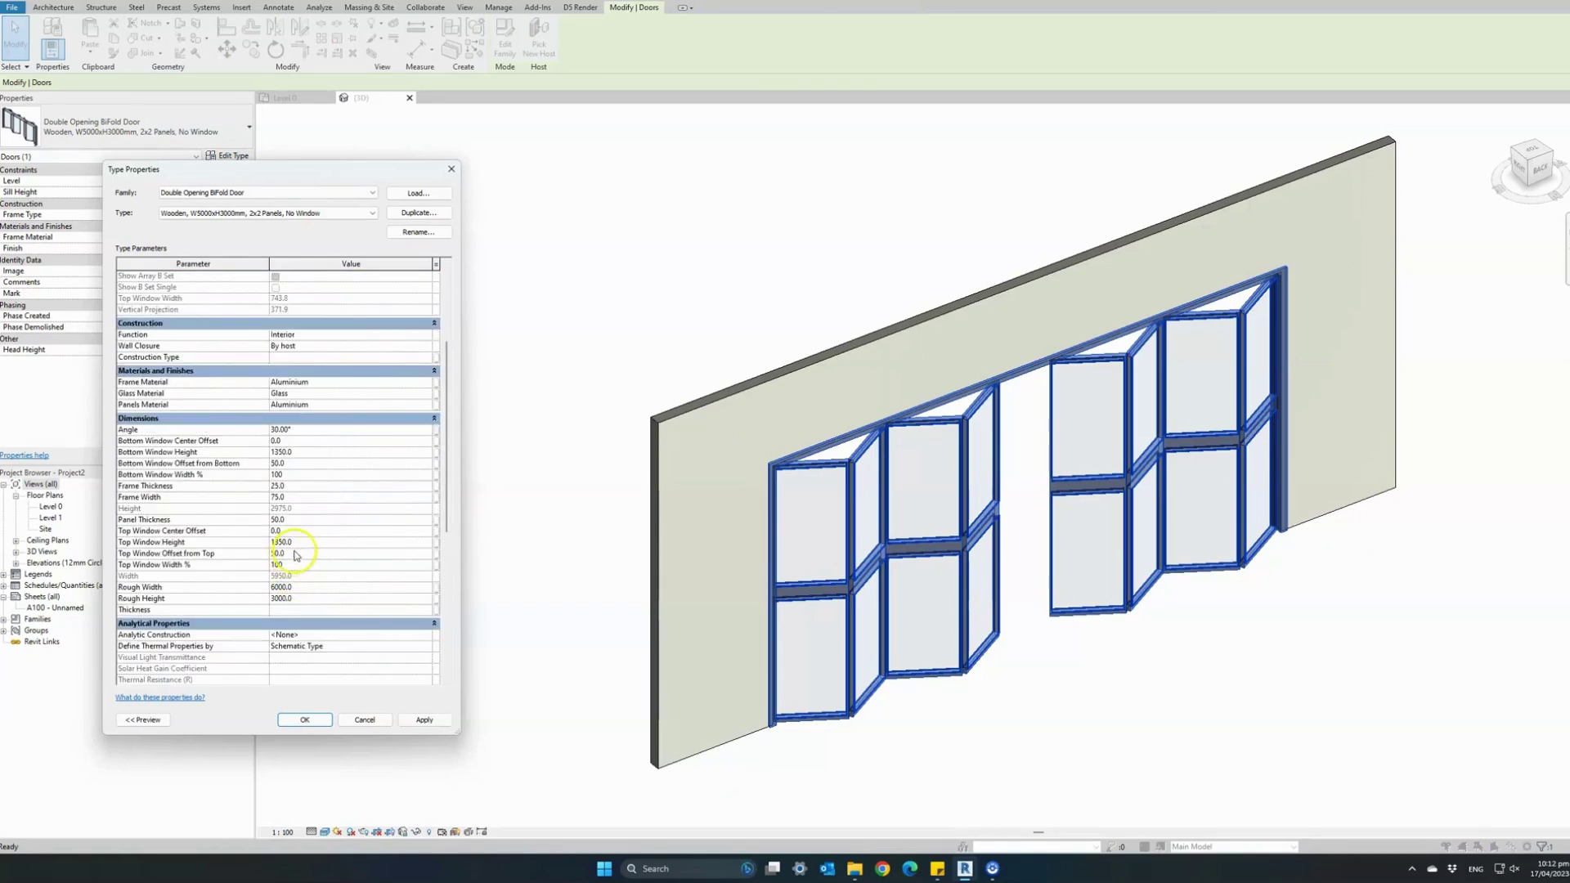
pyautogui.click(303, 542)
pyautogui.click(424, 720)
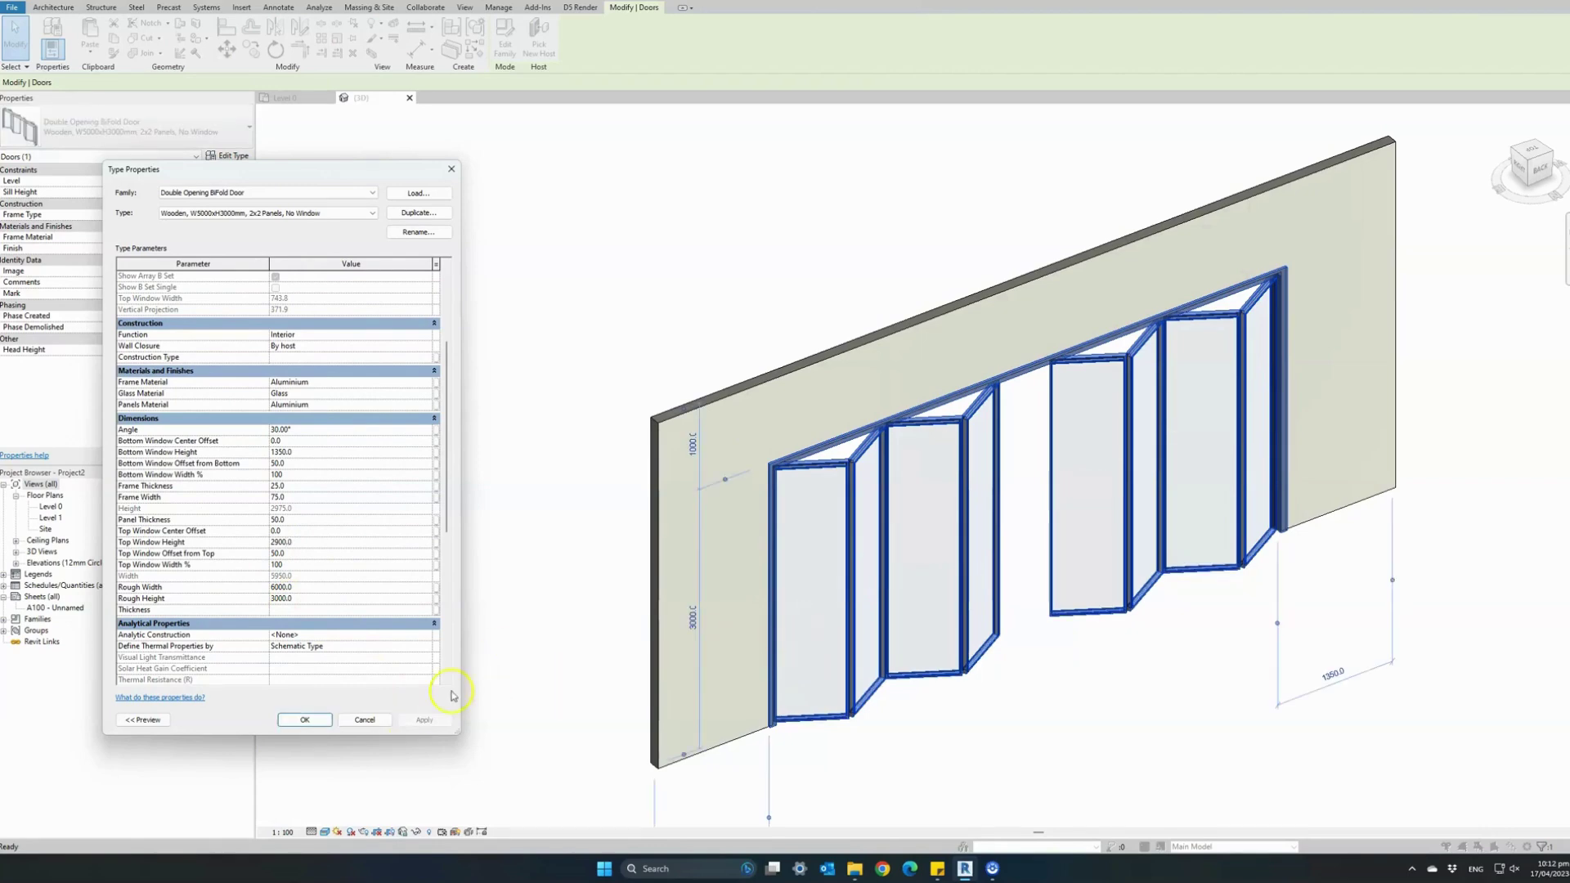
pyautogui.click(304, 719)
pyautogui.click(543, 655)
pyautogui.moveTo(605, 649)
pyautogui.keyDown('shift'); pyautogui.mouseDown(button='middle')
pyautogui.moveTo(488, 578)
pyautogui.moveTo(606, 645)
pyautogui.mouseUp(button='middle'); pyautogui.keyUp('shift')
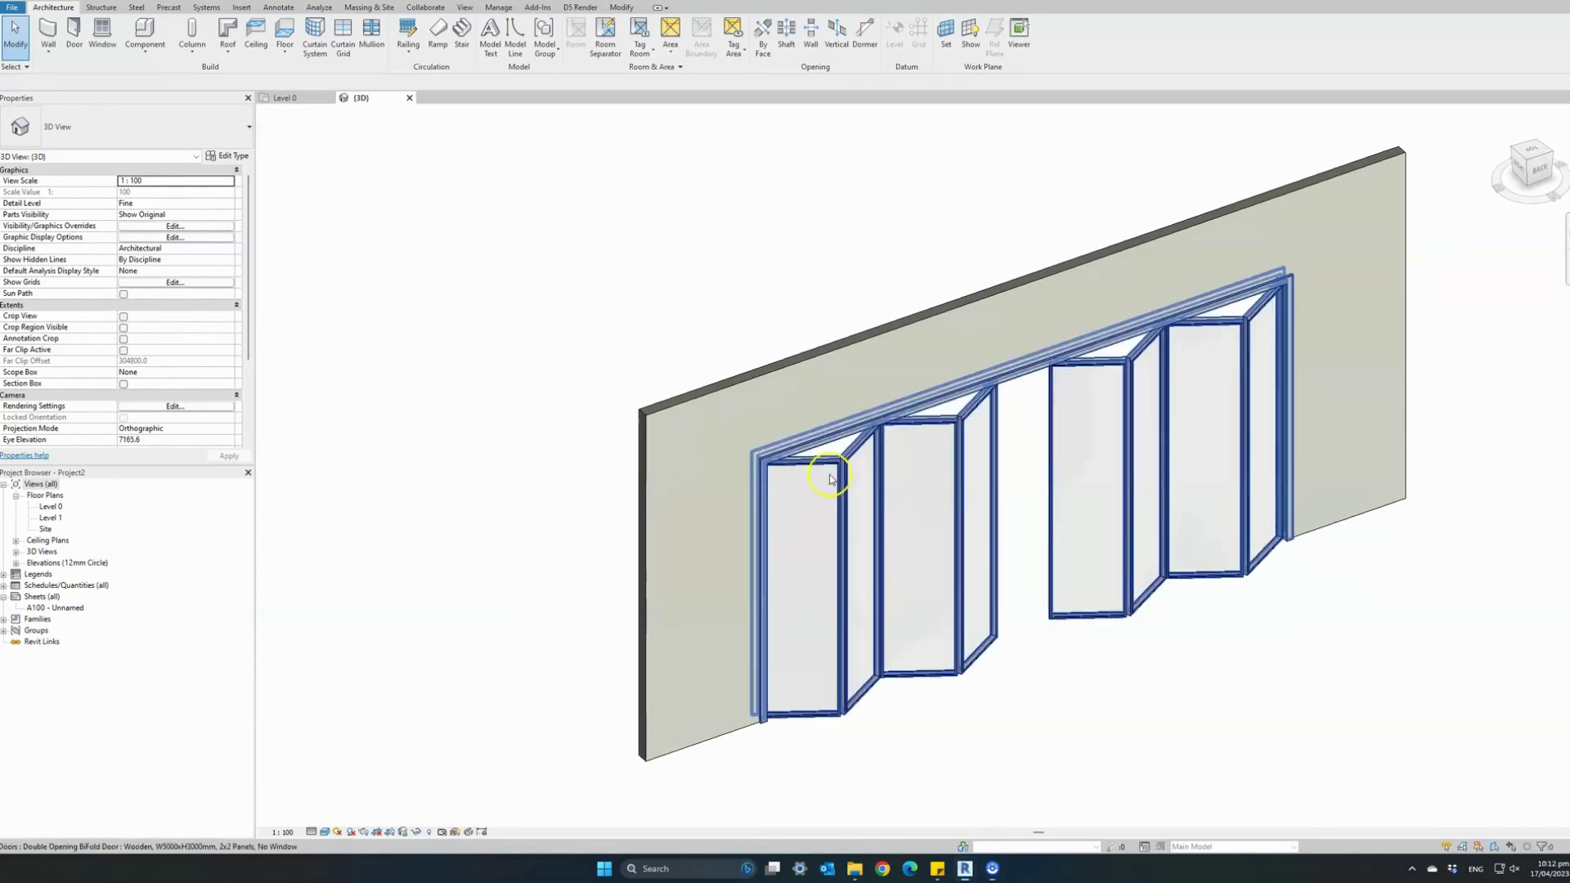
# Step: Select the bifold door and switch its Door Frame off and back on in the type parameters
pyautogui.click(229, 156)
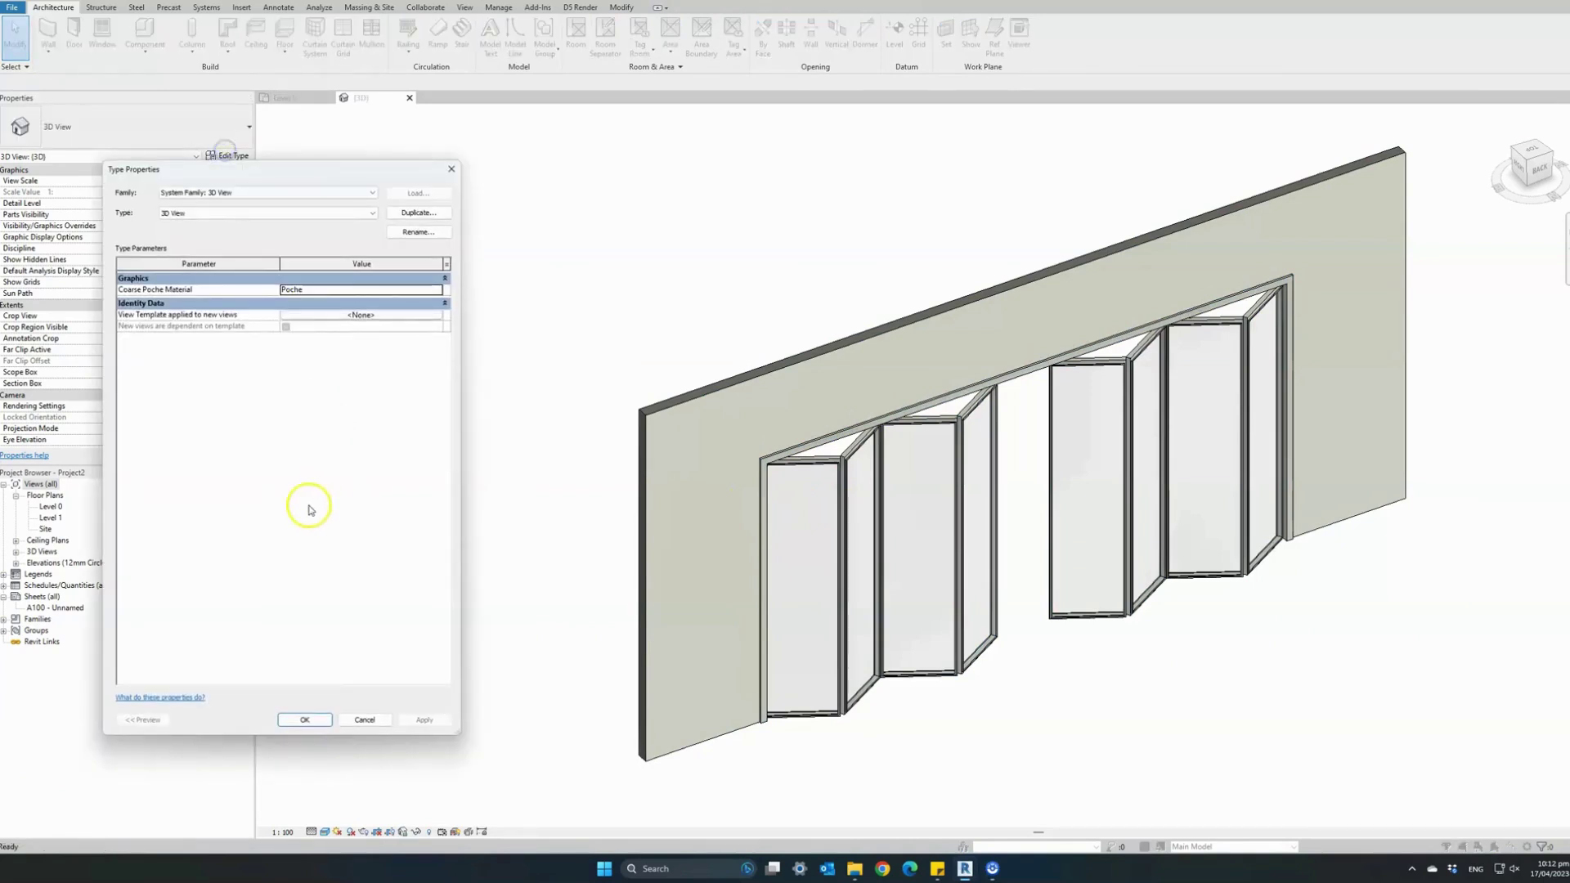
pyautogui.click(367, 720)
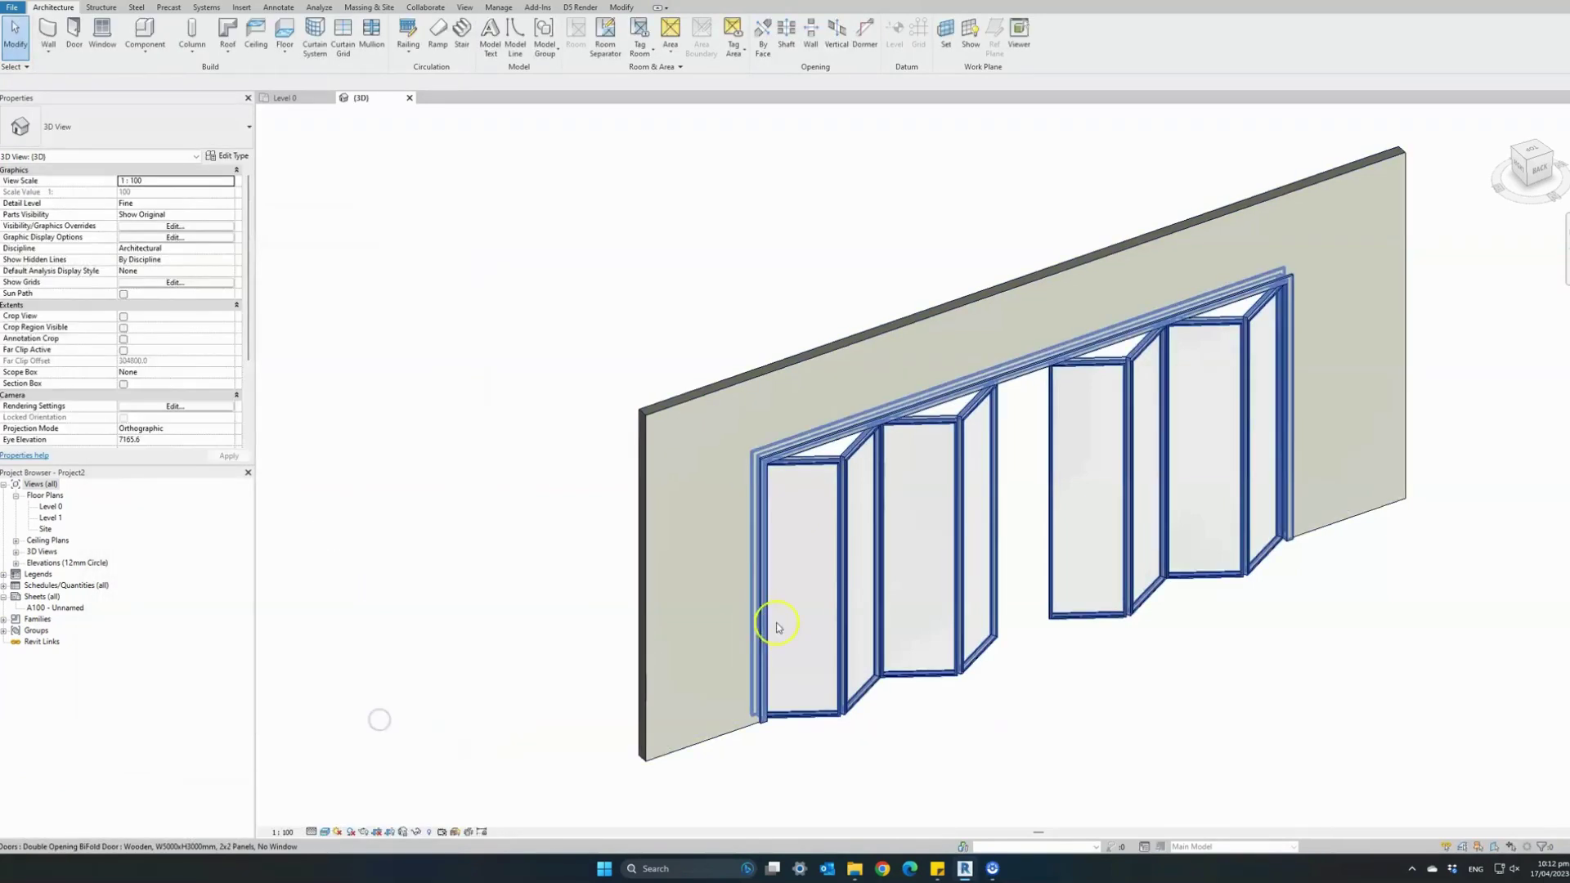
pyautogui.click(779, 624)
pyautogui.click(230, 156)
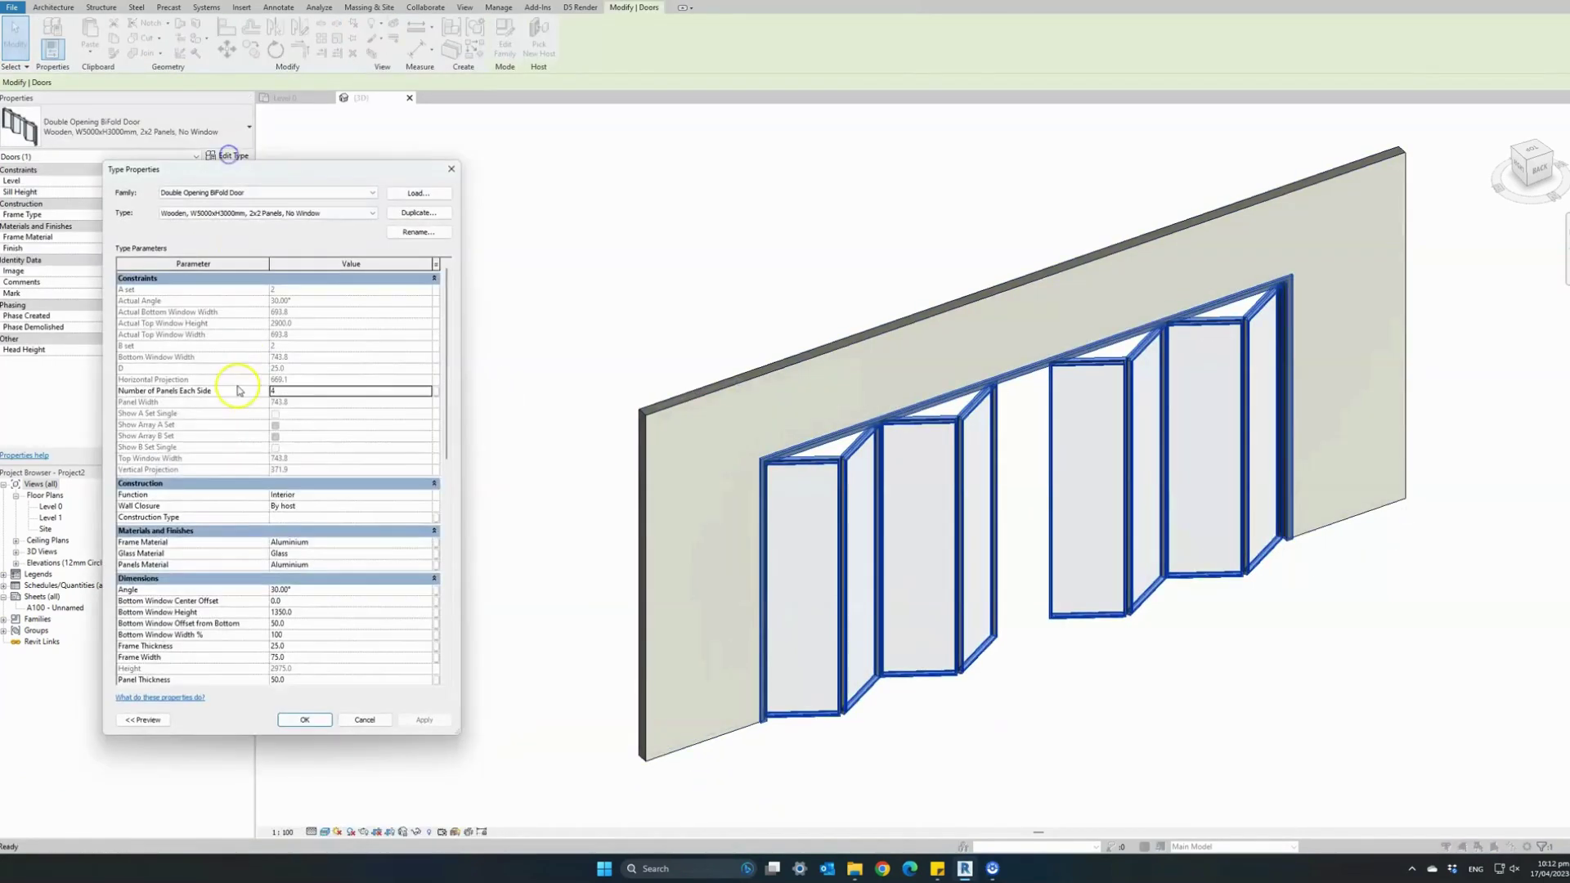
pyautogui.scroll(-5, 212, 515)
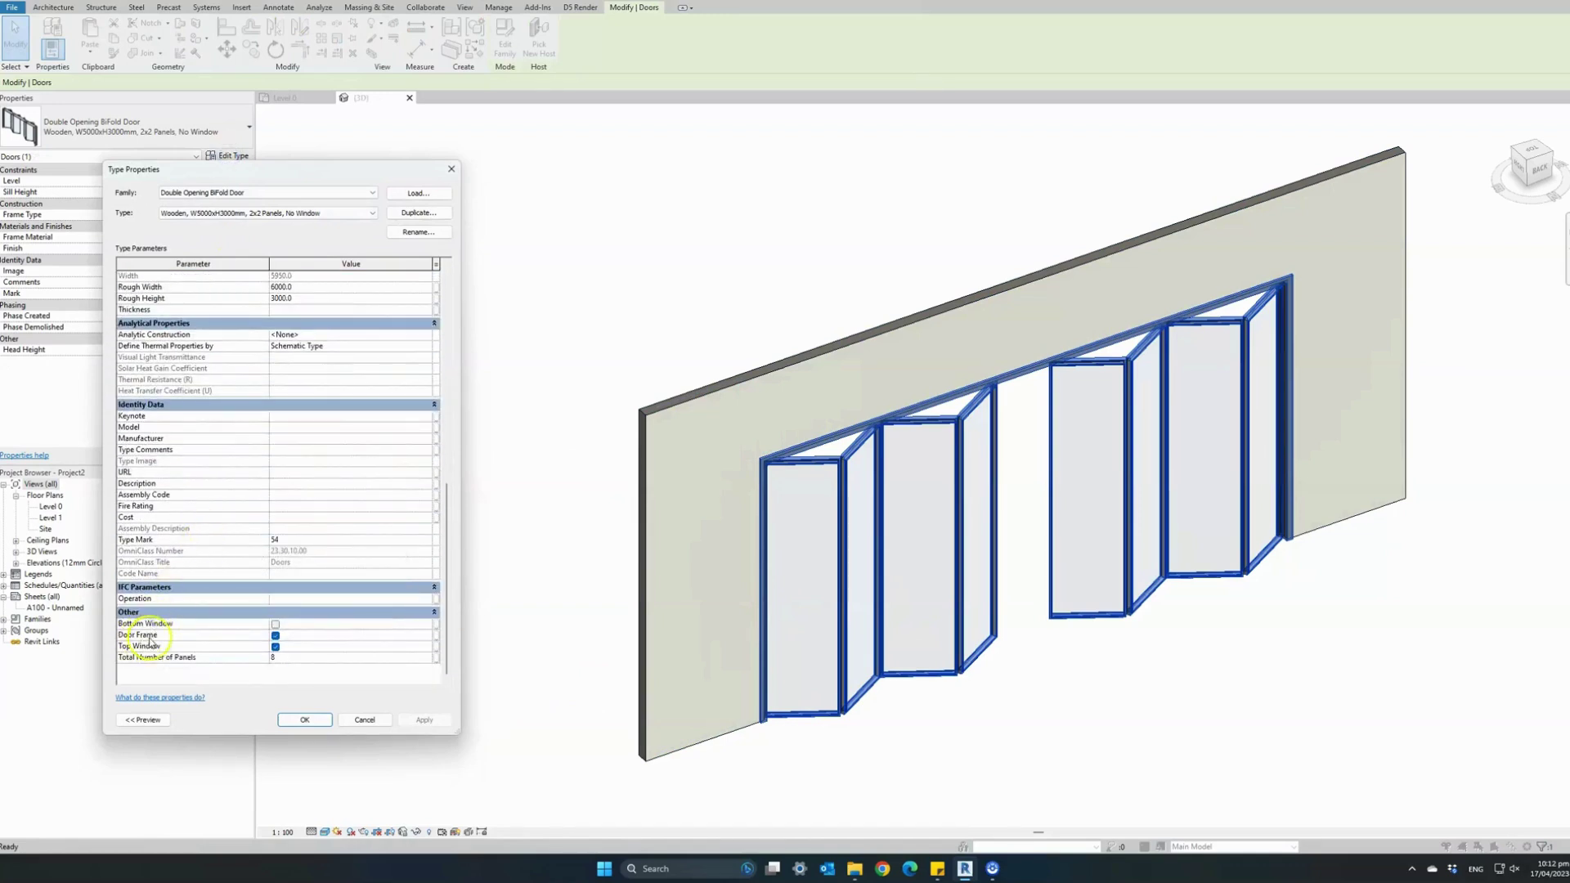
pyautogui.click(276, 636)
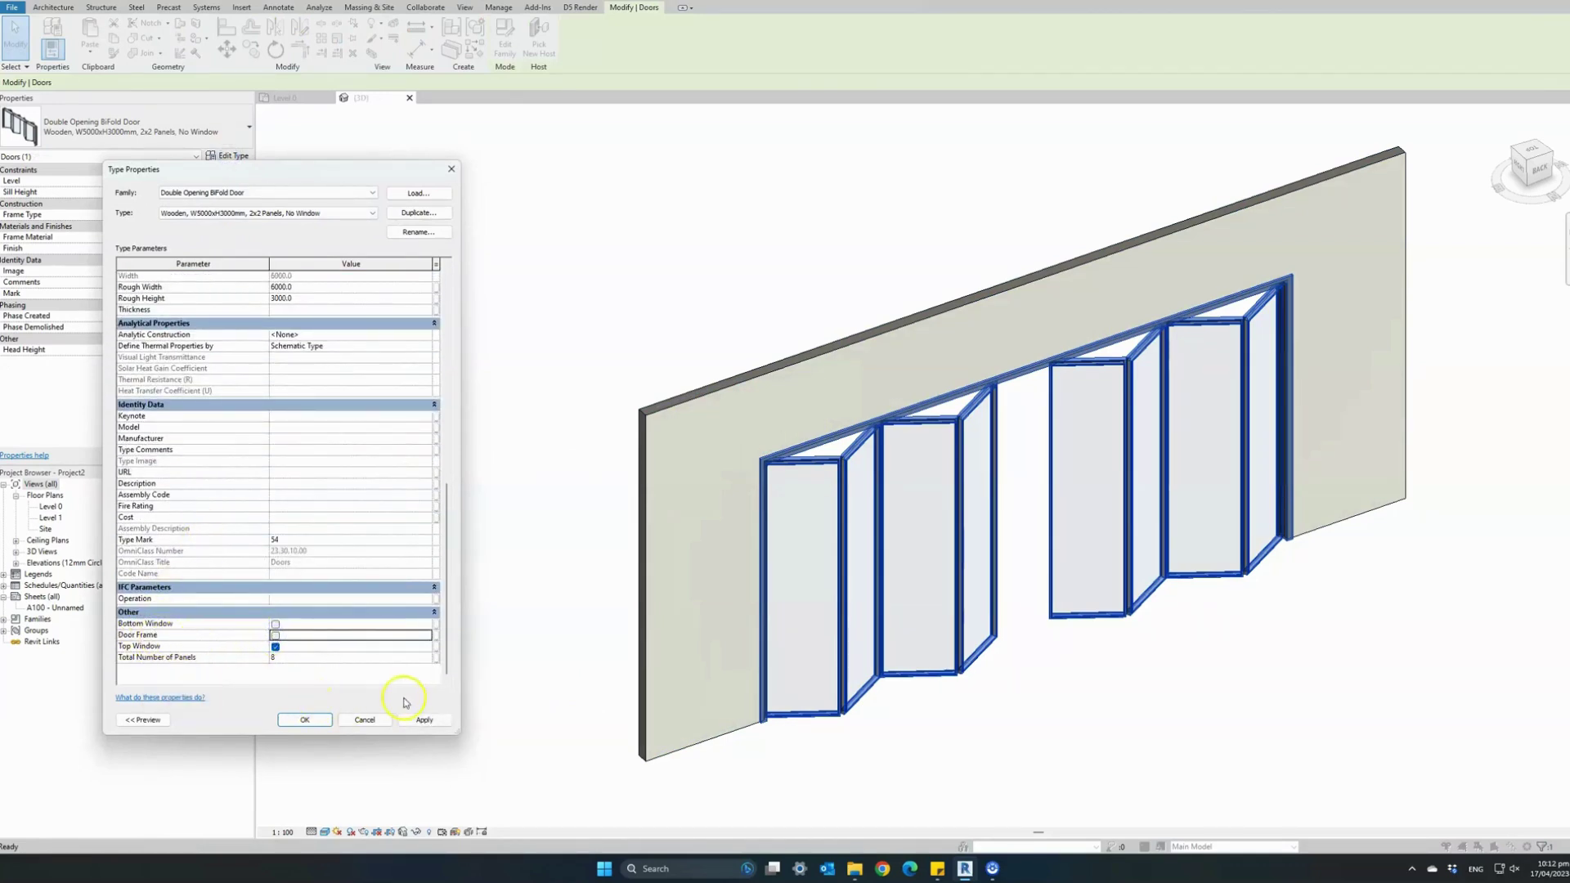
pyautogui.click(425, 719)
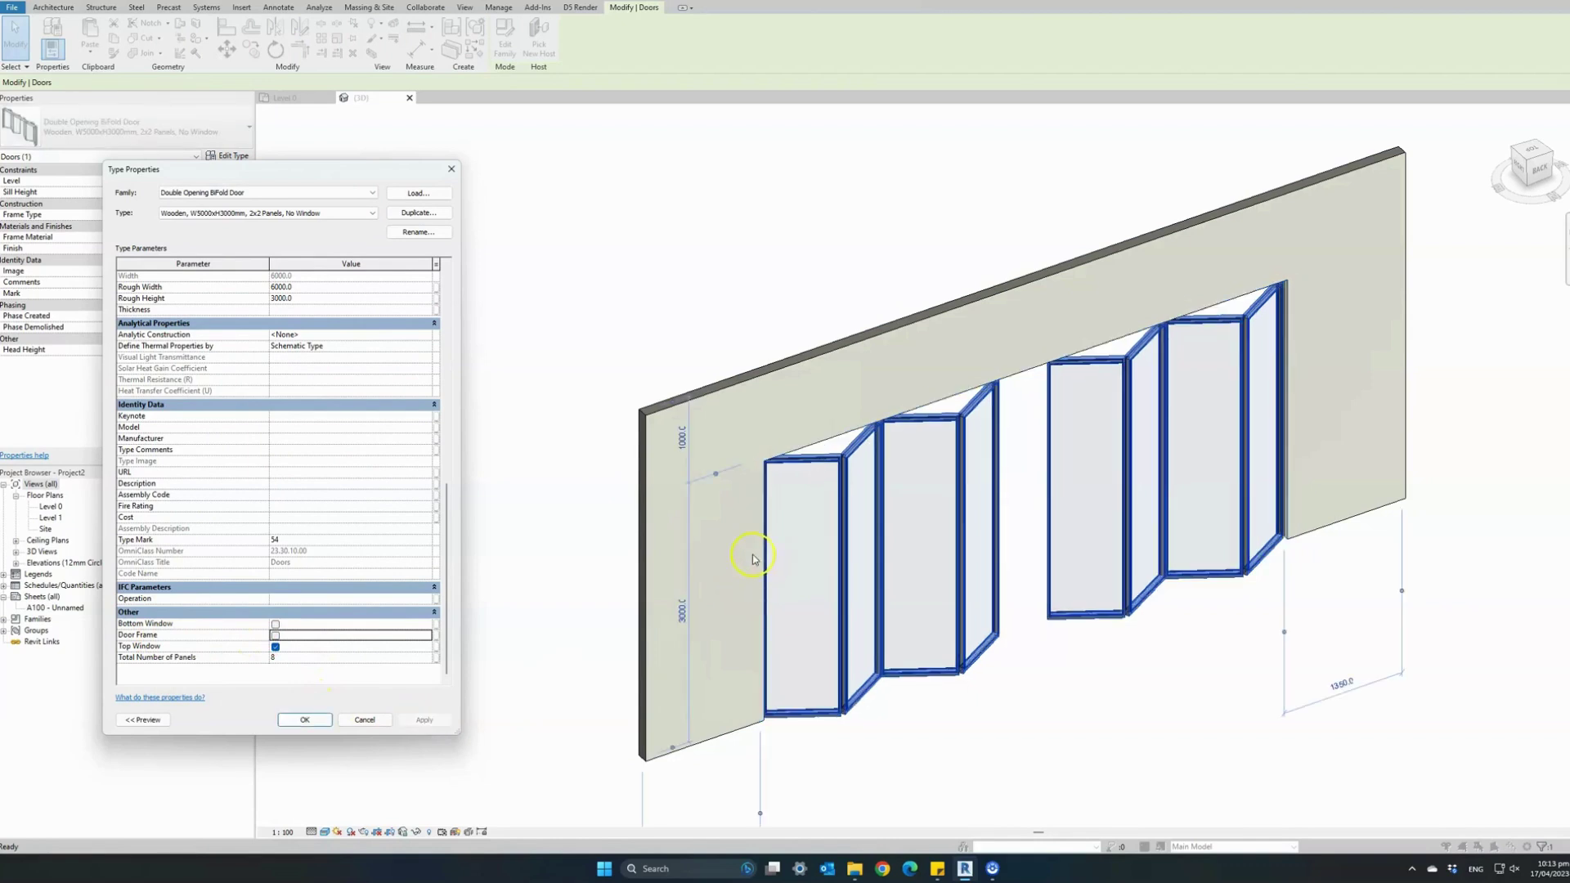
pyautogui.click(275, 635)
pyautogui.click(424, 720)
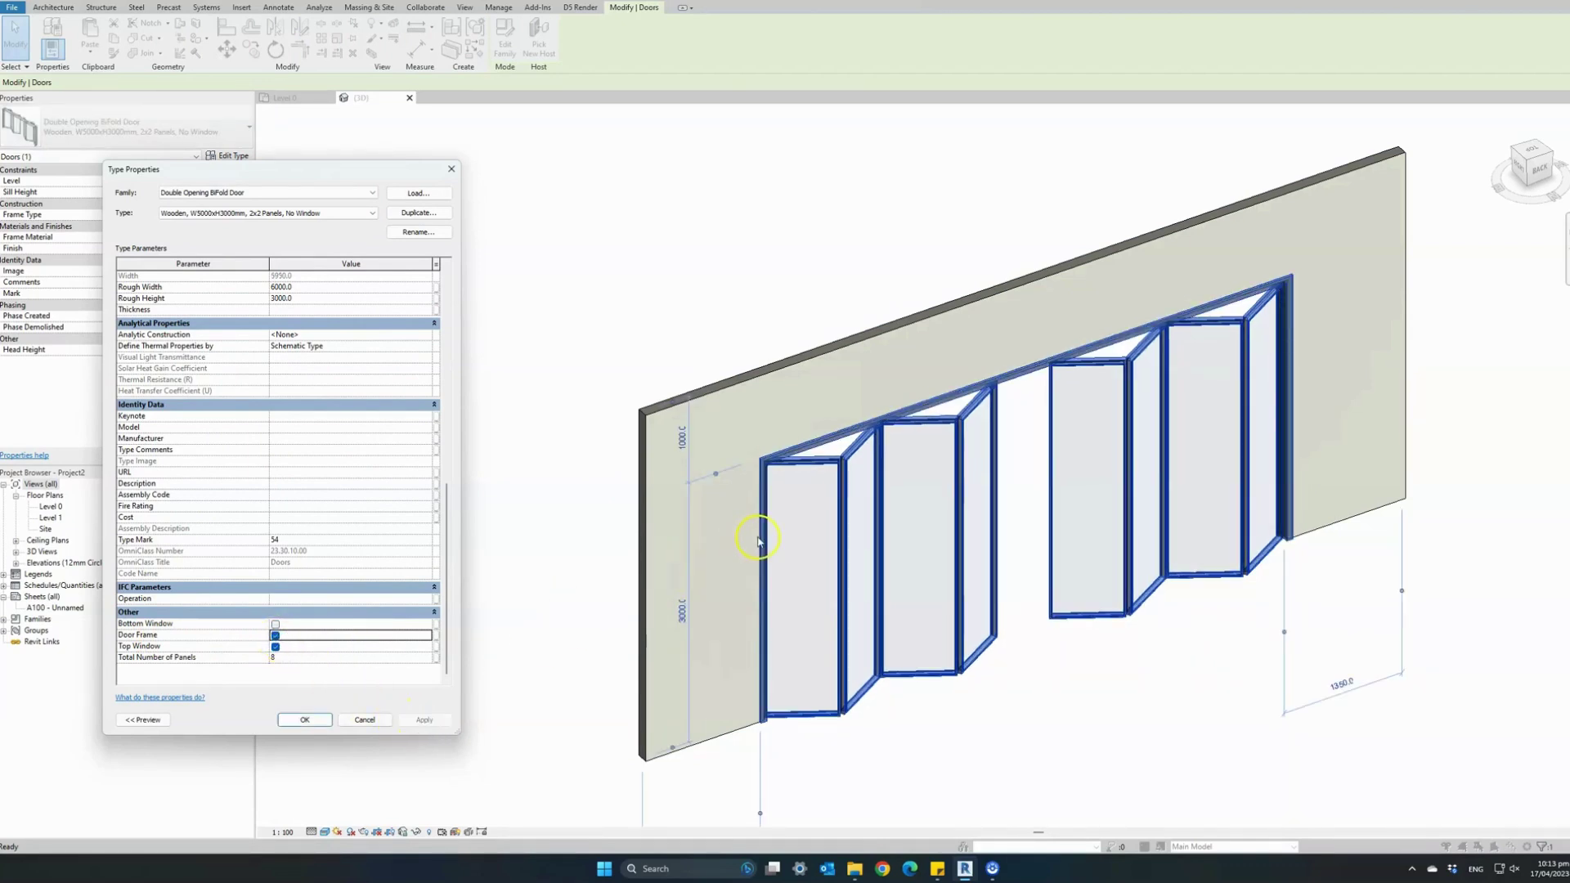
# Step: Set the door type's Frame Thickness to 50 and Frame Width to 150, and confirm
pyautogui.scroll(8, 309, 488)
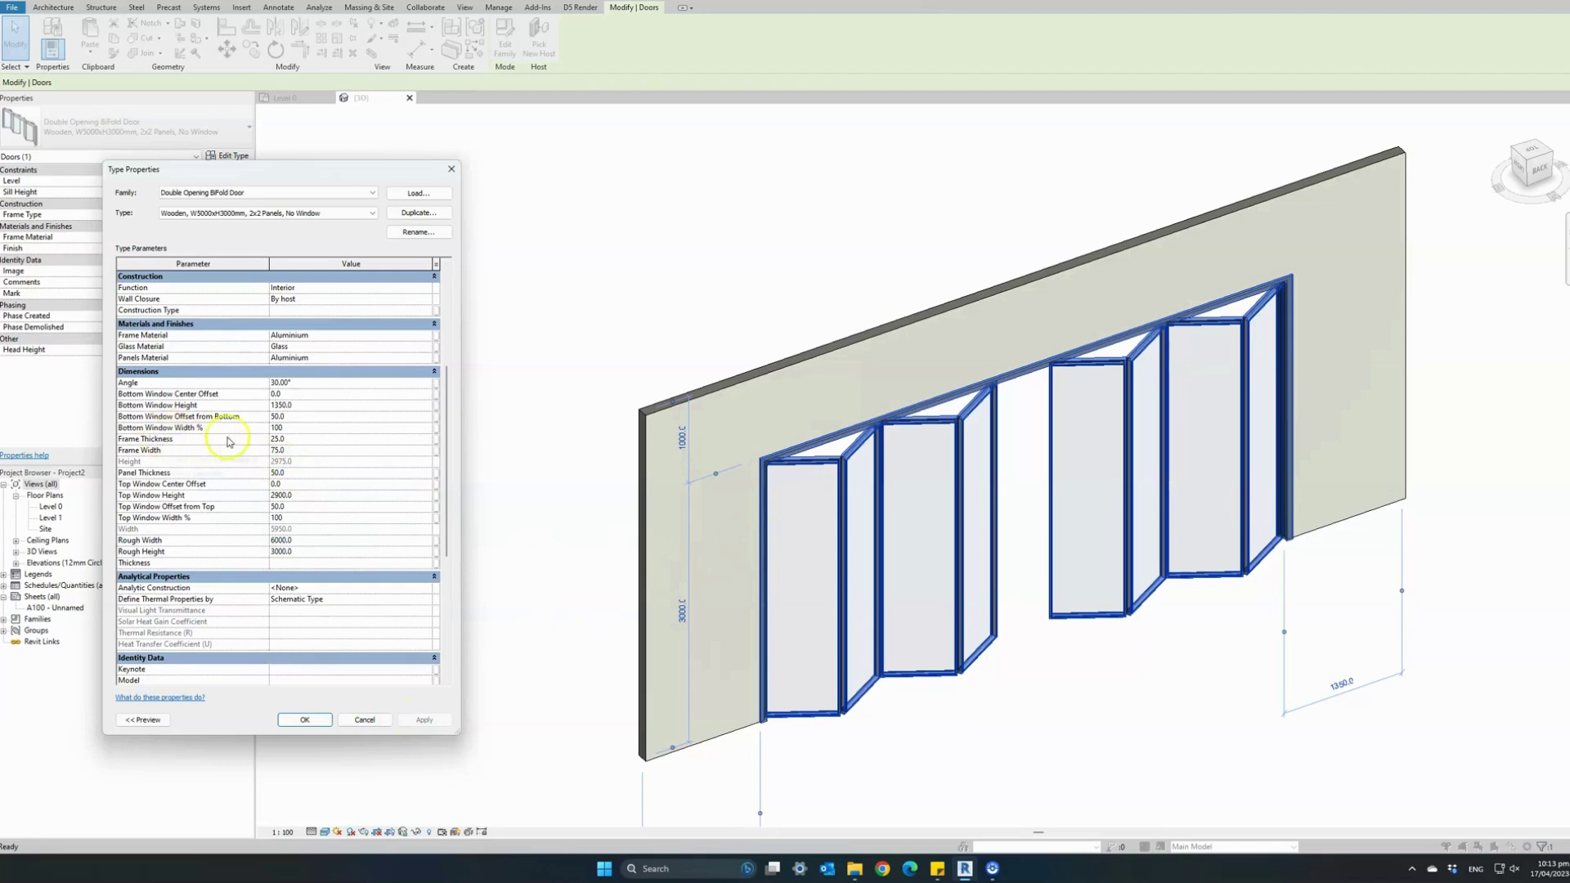
pyautogui.click(290, 436)
pyautogui.click(415, 719)
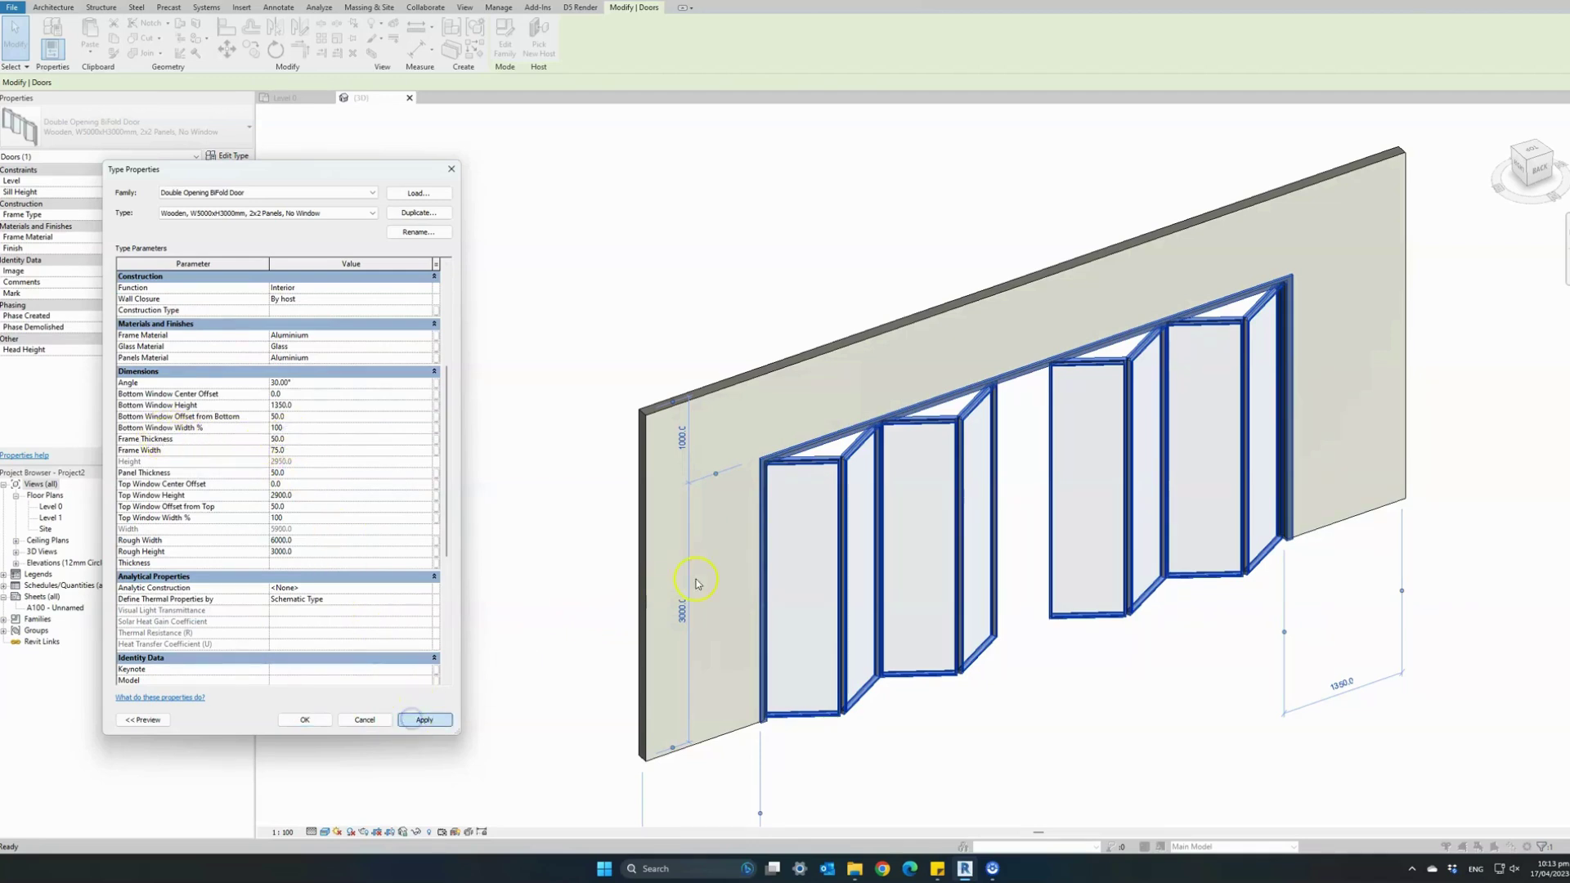
pyautogui.click(323, 448)
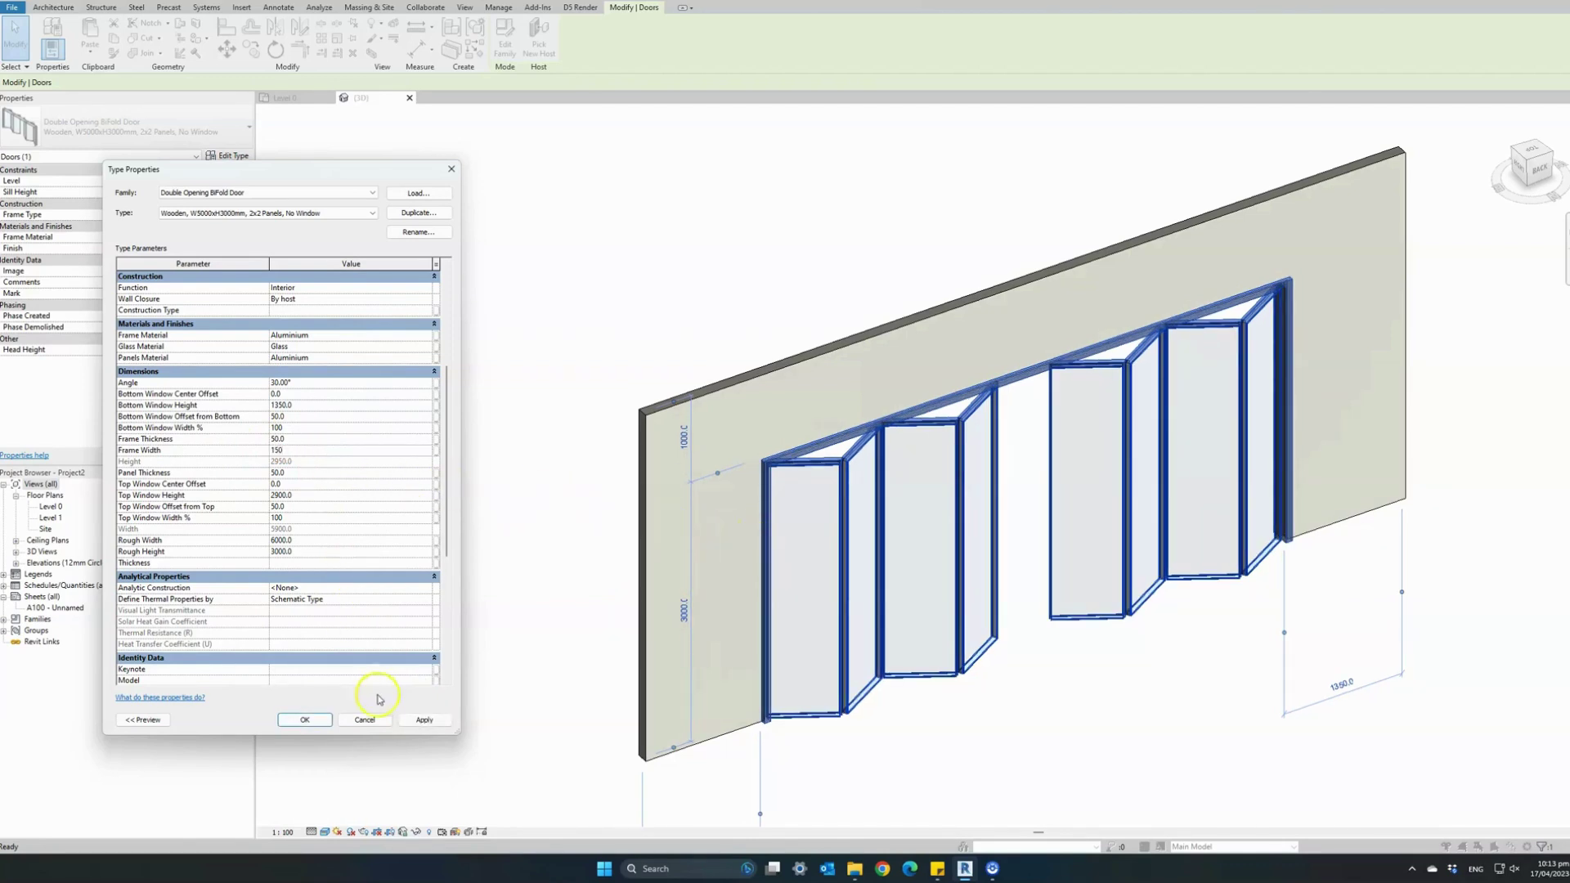
pyautogui.click(422, 721)
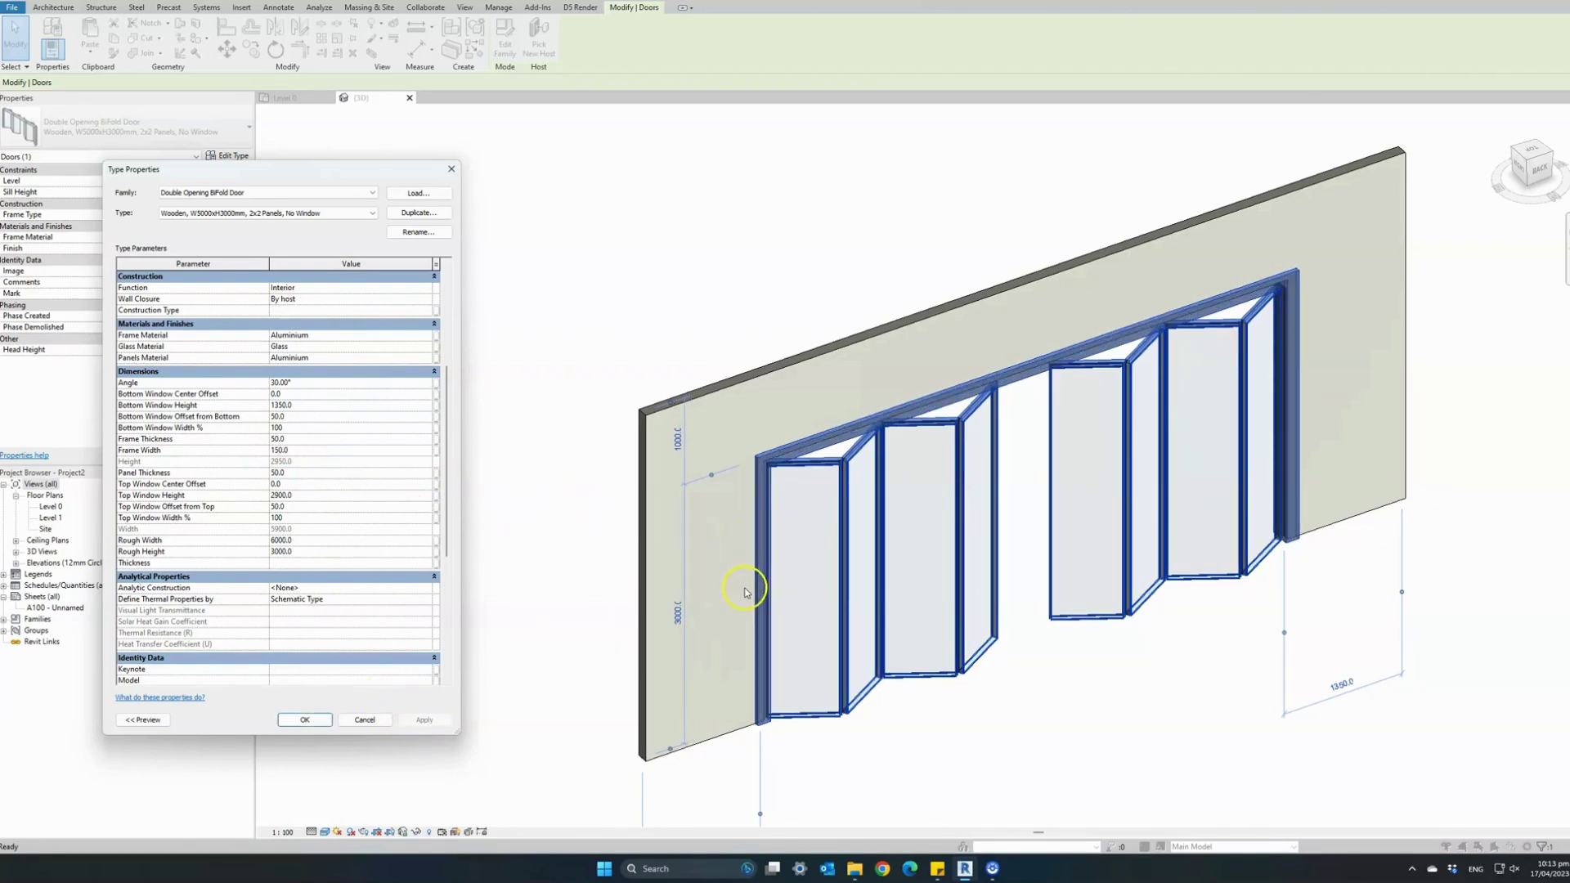
pyautogui.click(320, 718)
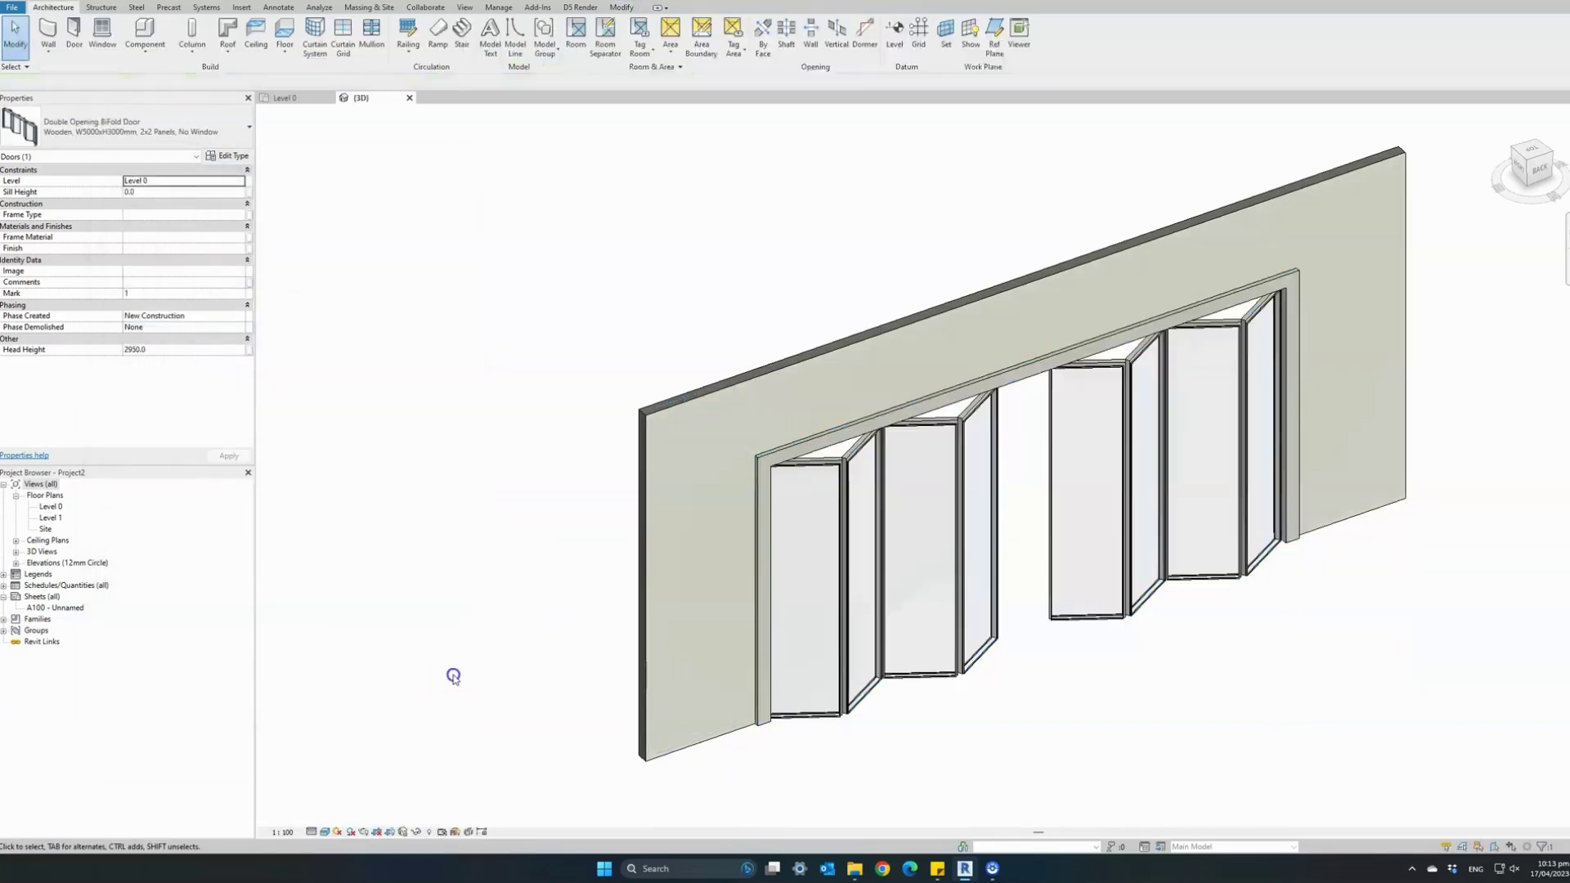
pyautogui.click(453, 654)
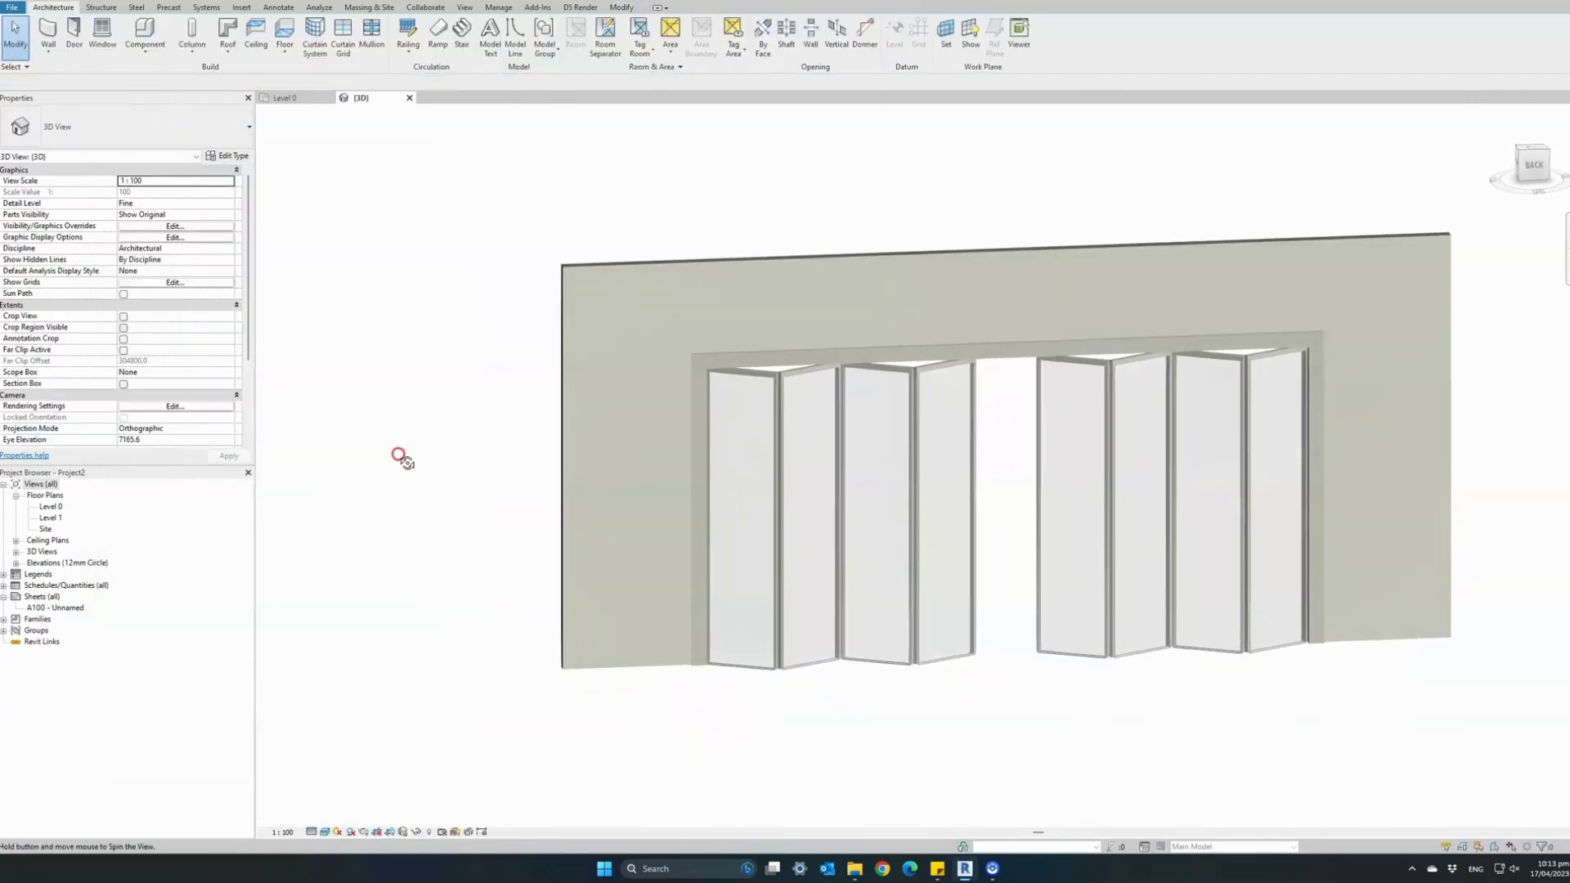